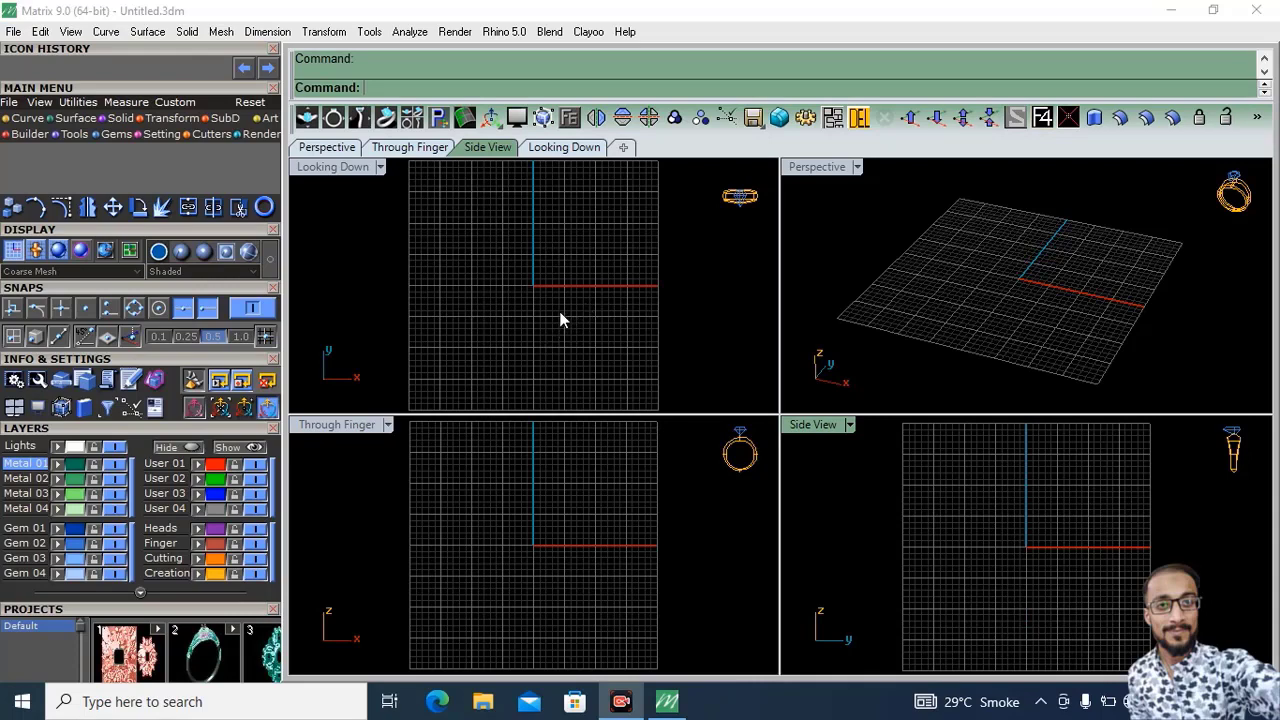
Import saved project 106, the oval blue-stone ring, from the Default project library and maximize the Perspective view
click(177, 429)
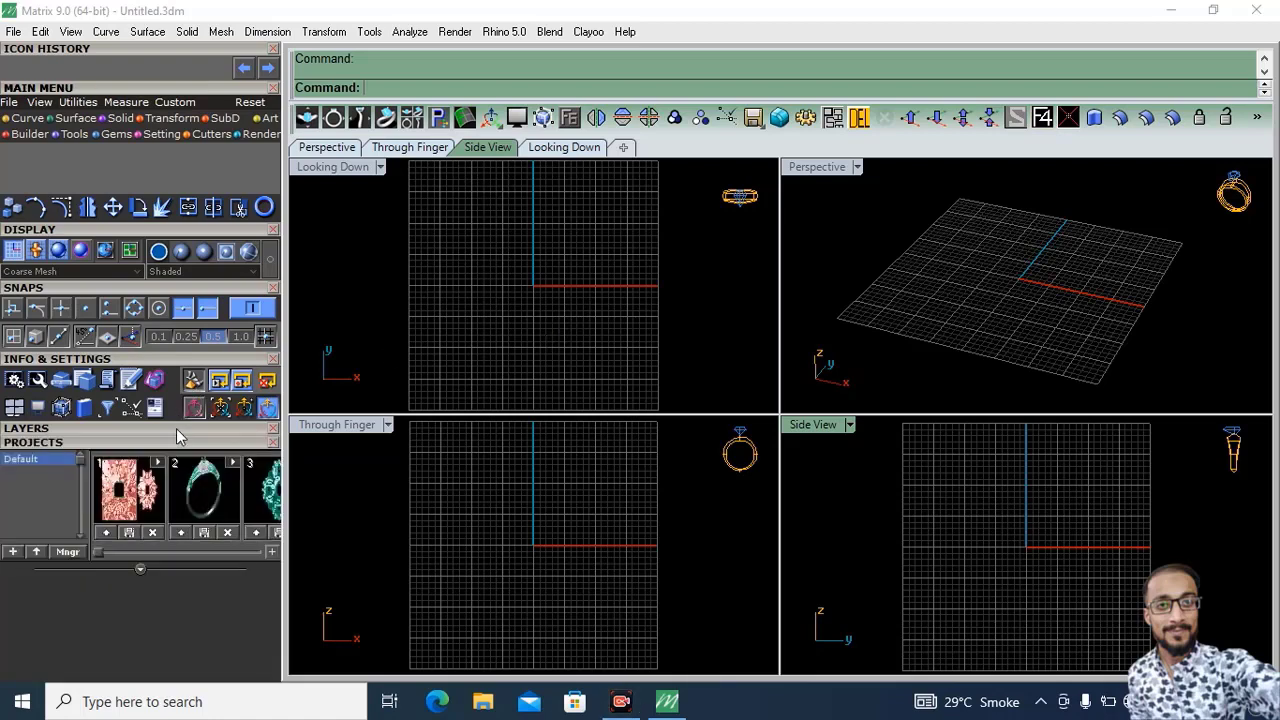
click(270, 554)
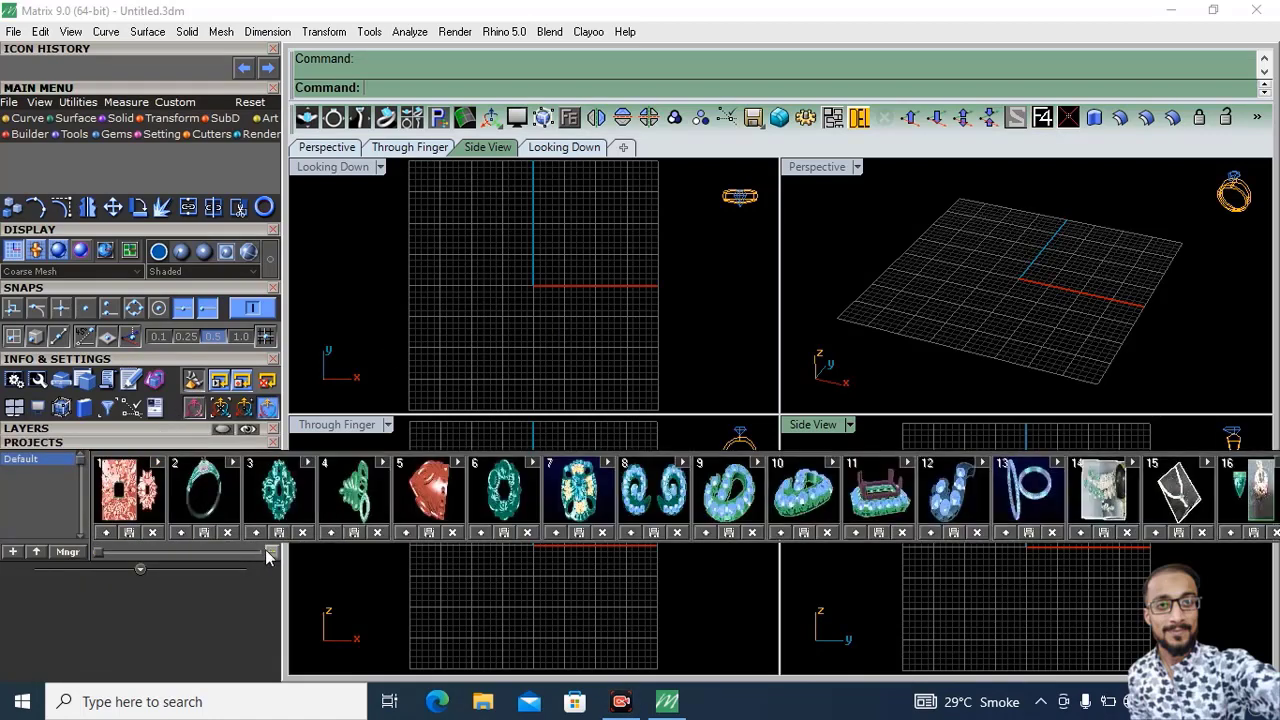
drag(99, 554, 232, 549)
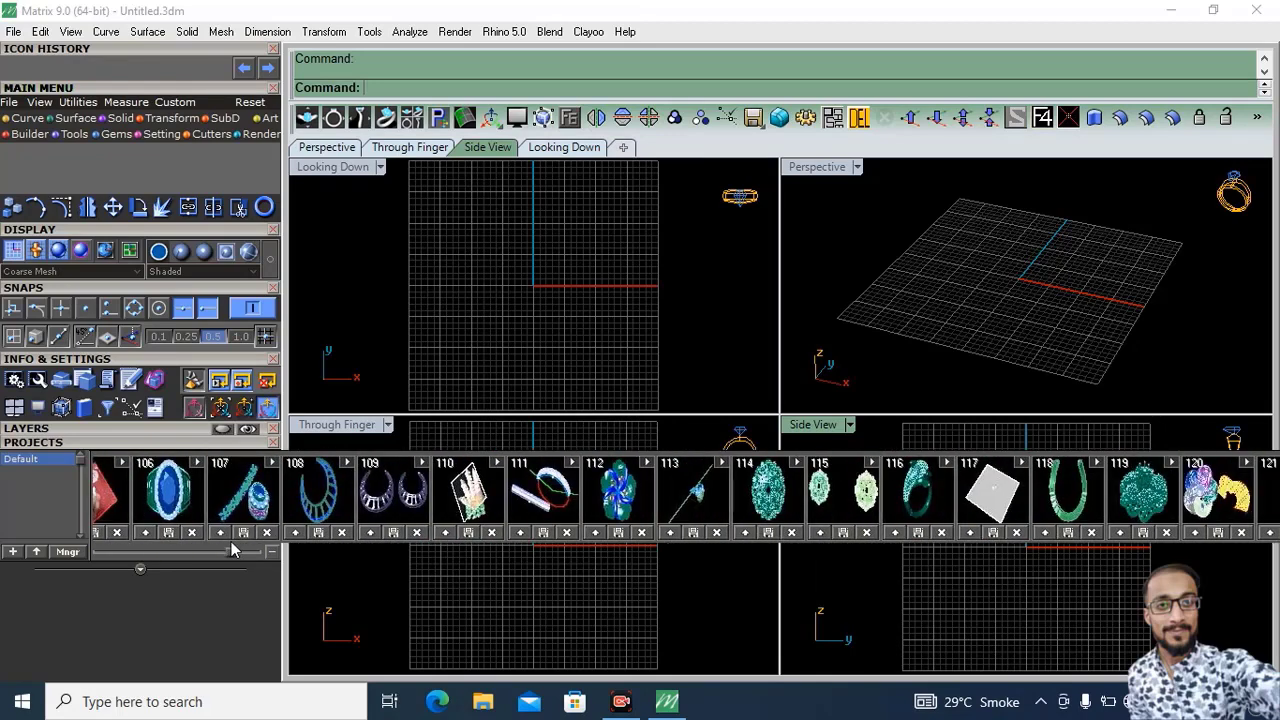
click(197, 470)
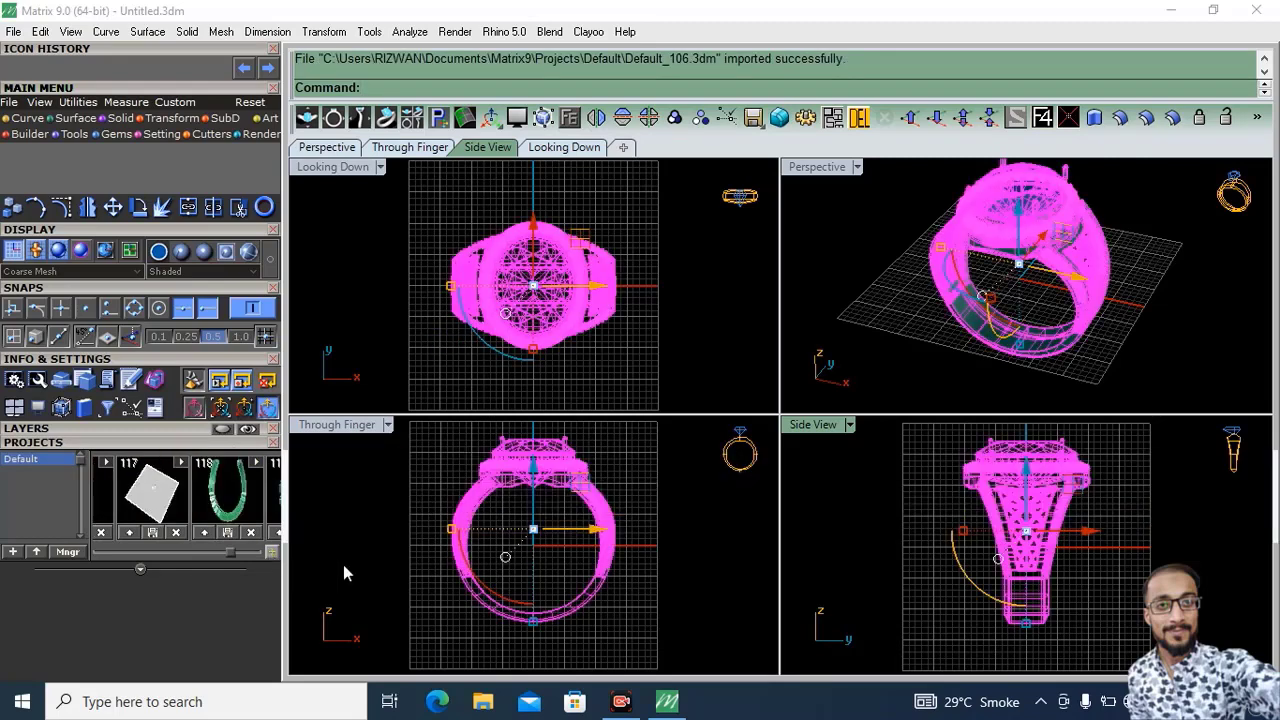
double_click(820, 167)
right_drag(544, 367, 520, 390)
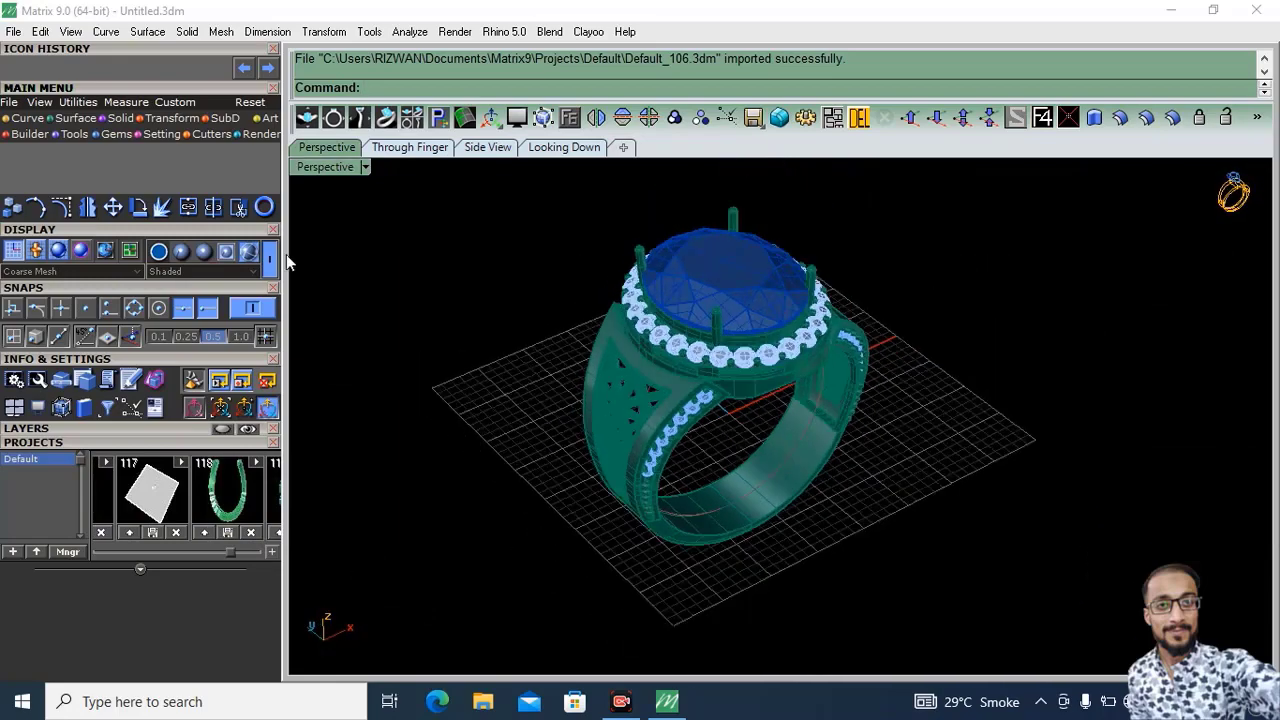
Turn off the Finger layer and set the Perspective view's shading to Plastic
click(162, 430)
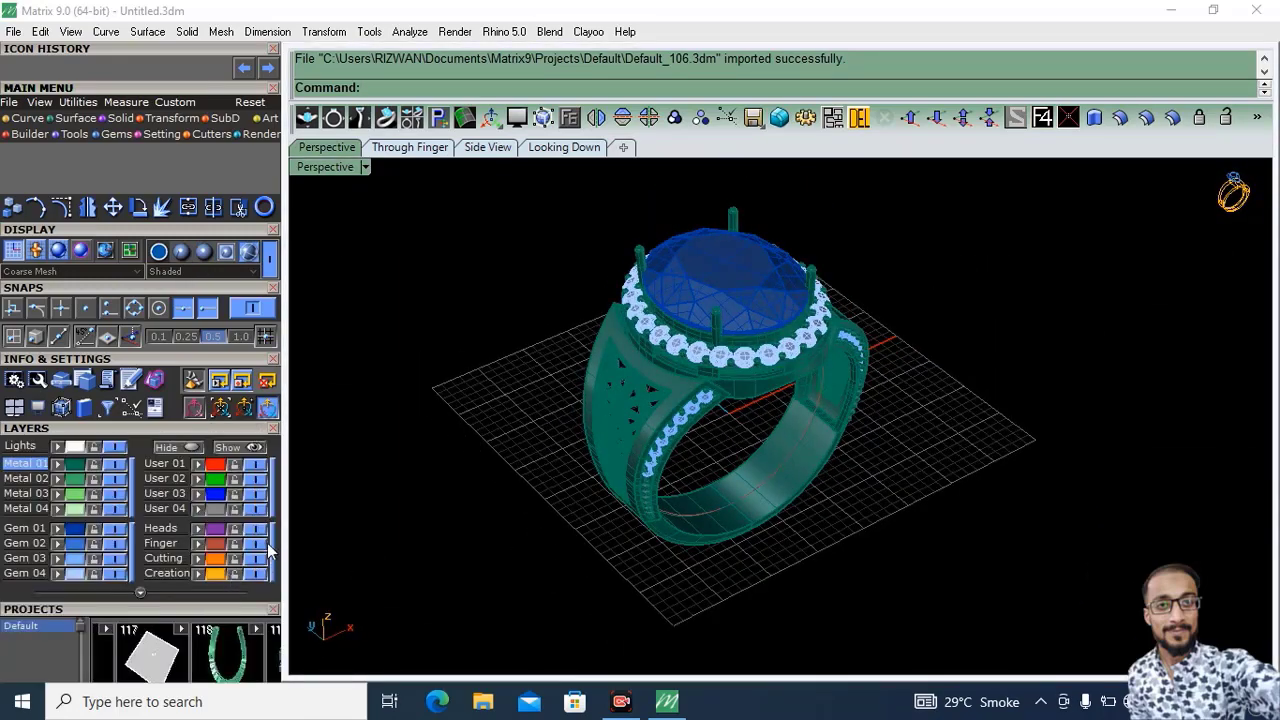
click(181, 251)
right_drag(578, 421, 654, 431)
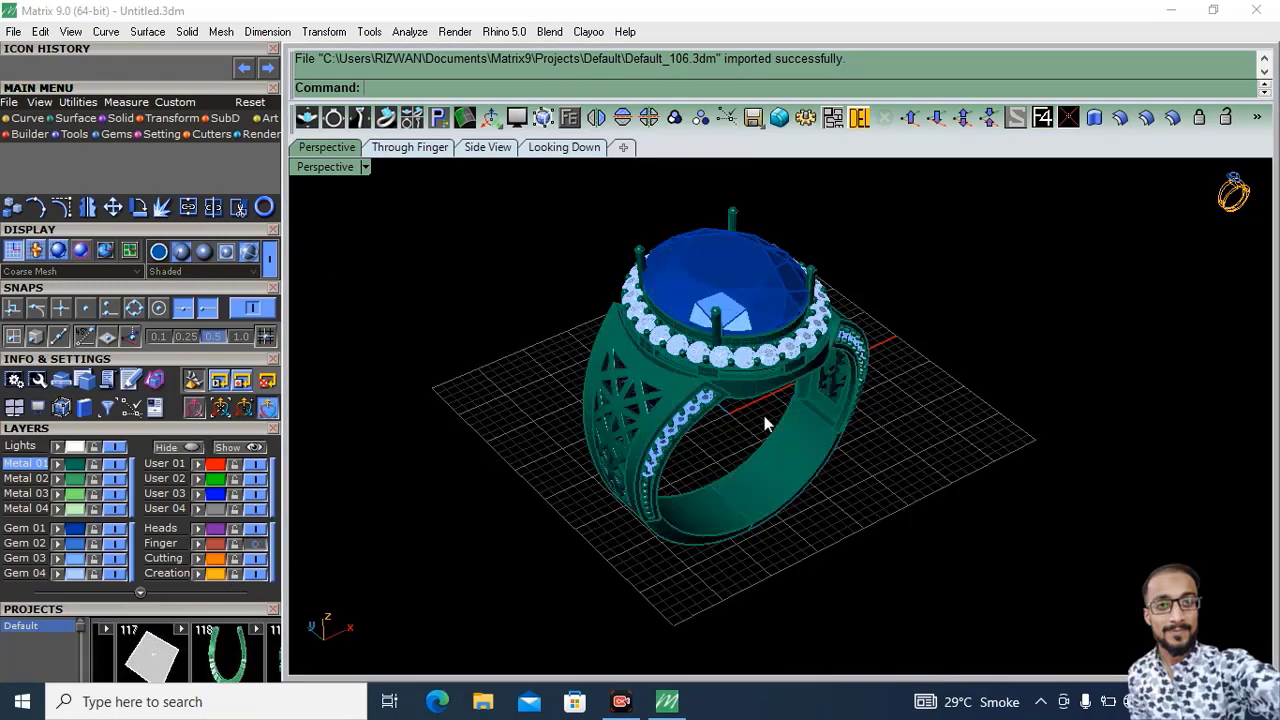
right_drag(768, 425, 636, 357)
right_drag(582, 435, 520, 420)
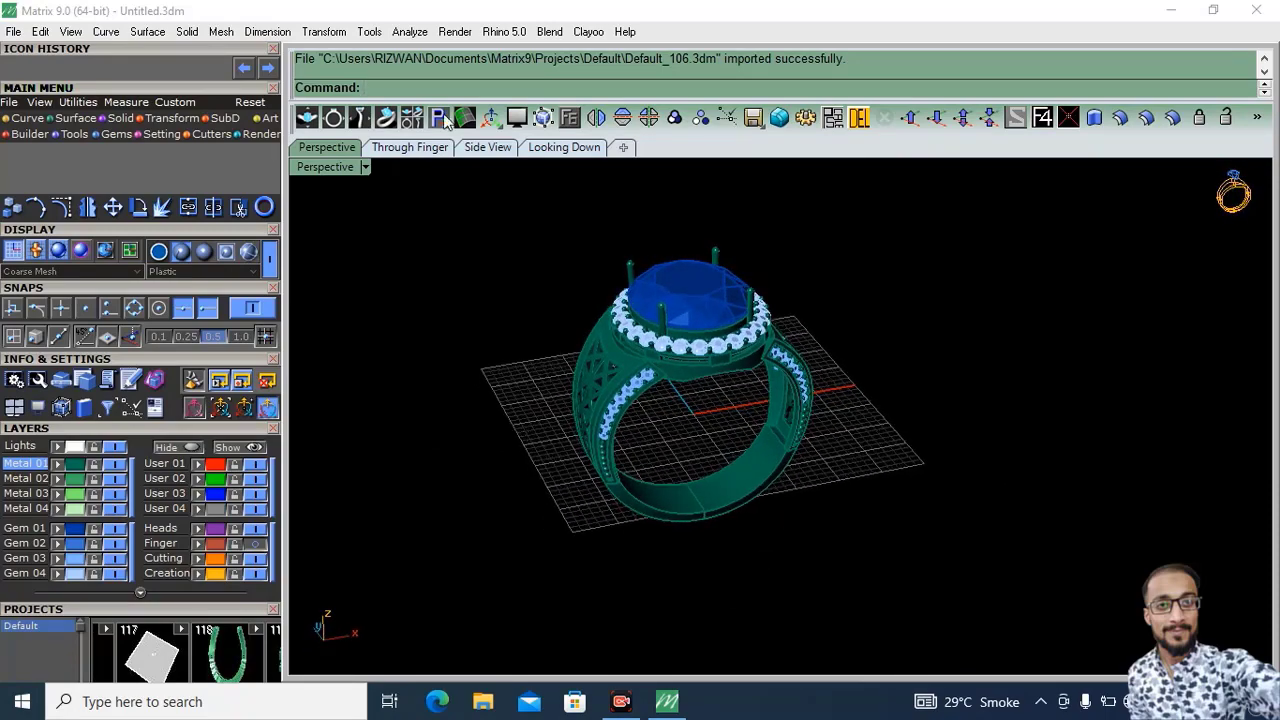
Open V-Ray Styles and load the scene of the Fifth Ave - (Slow) style around the ring
click(265, 134)
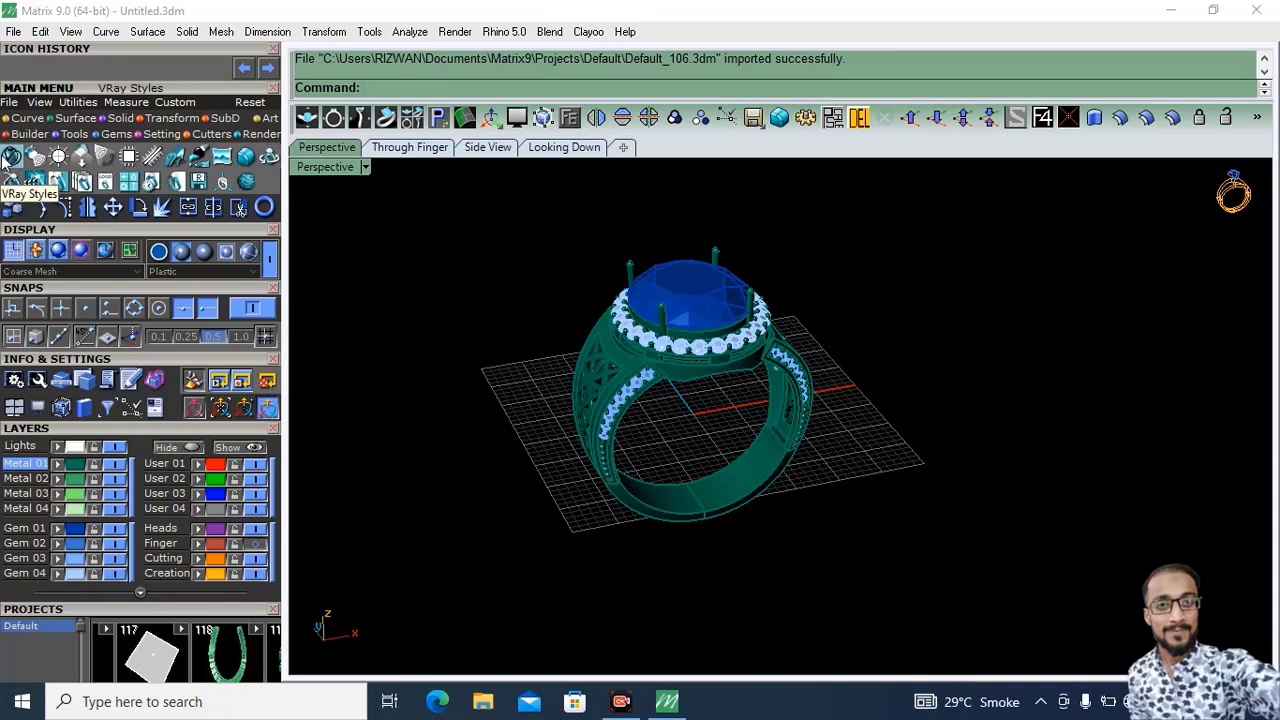
click(8, 158)
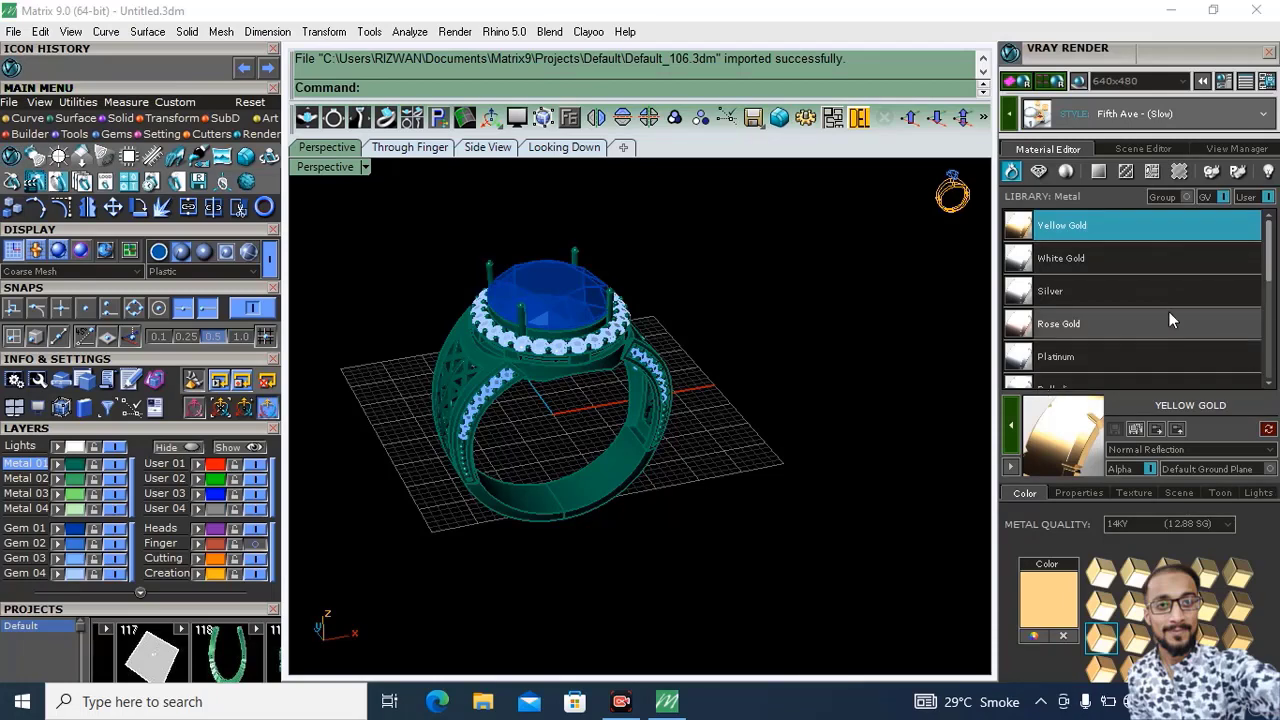
right_drag(668, 345, 762, 370)
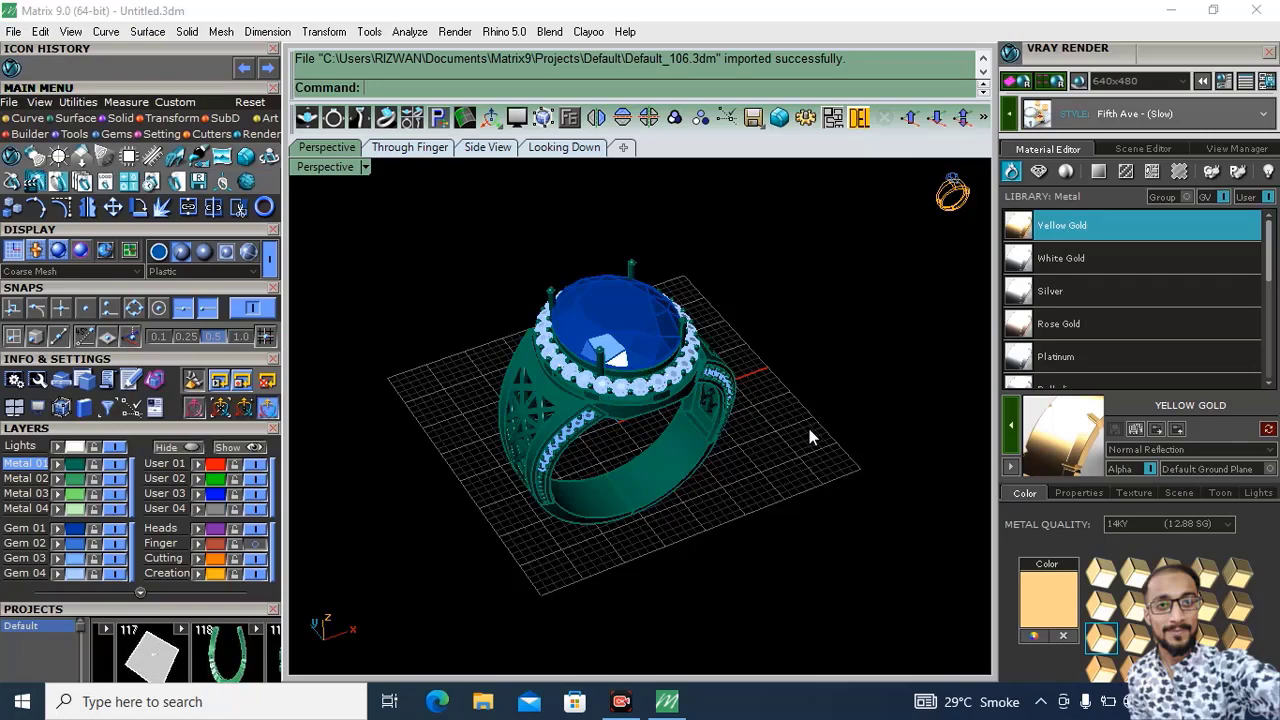
mouse_move(714, 470)
right_down()
mouse_move(530, 390)
mouse_move(660, 455)
mouse_move(693, 446)
mouse_move(731, 466)
right_up()
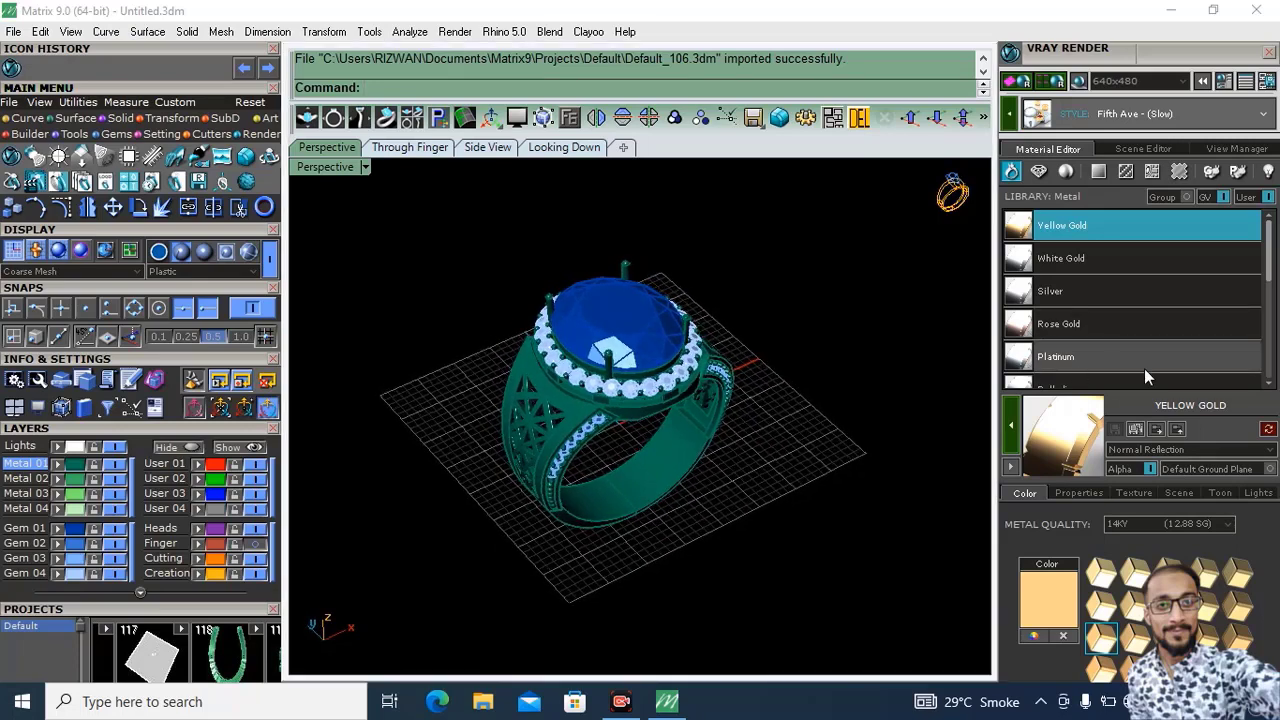
click(1079, 86)
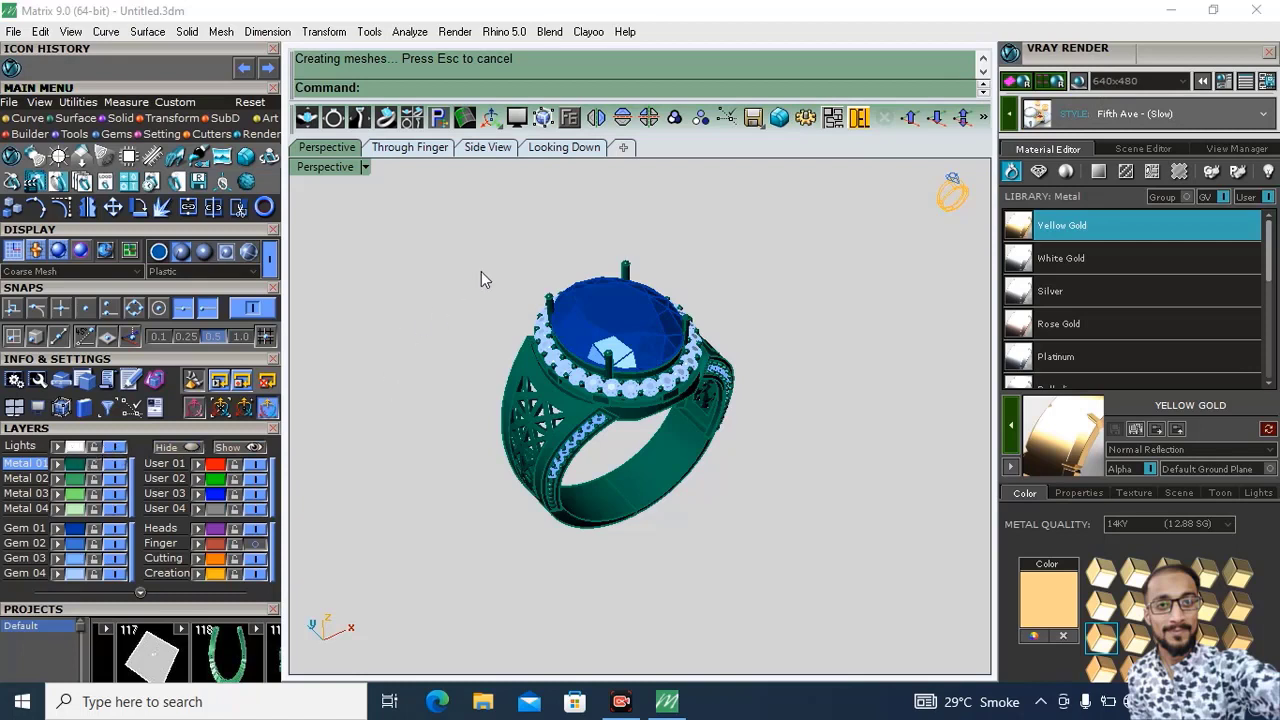
Switch the Lights layer off and on again to check its scene objects, and lock that layer
click(115, 447)
right_drag(751, 371, 450, 420)
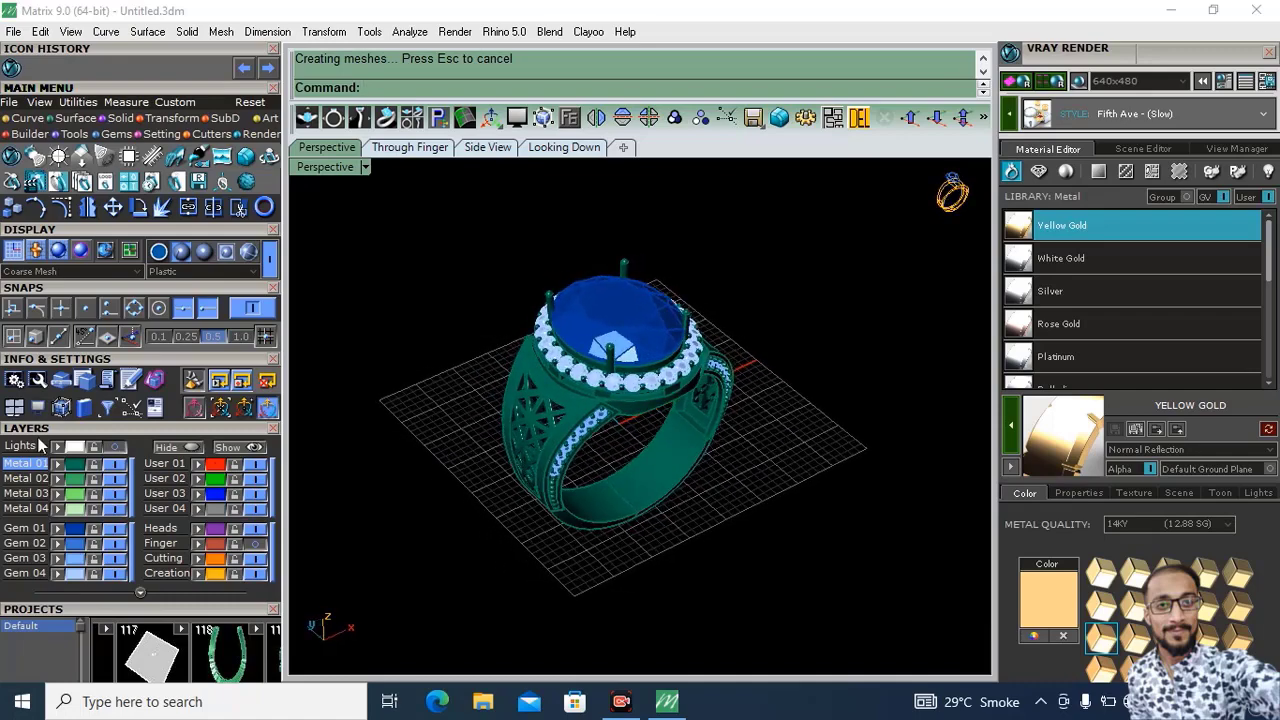
click(118, 446)
right_drag(714, 458, 780, 371)
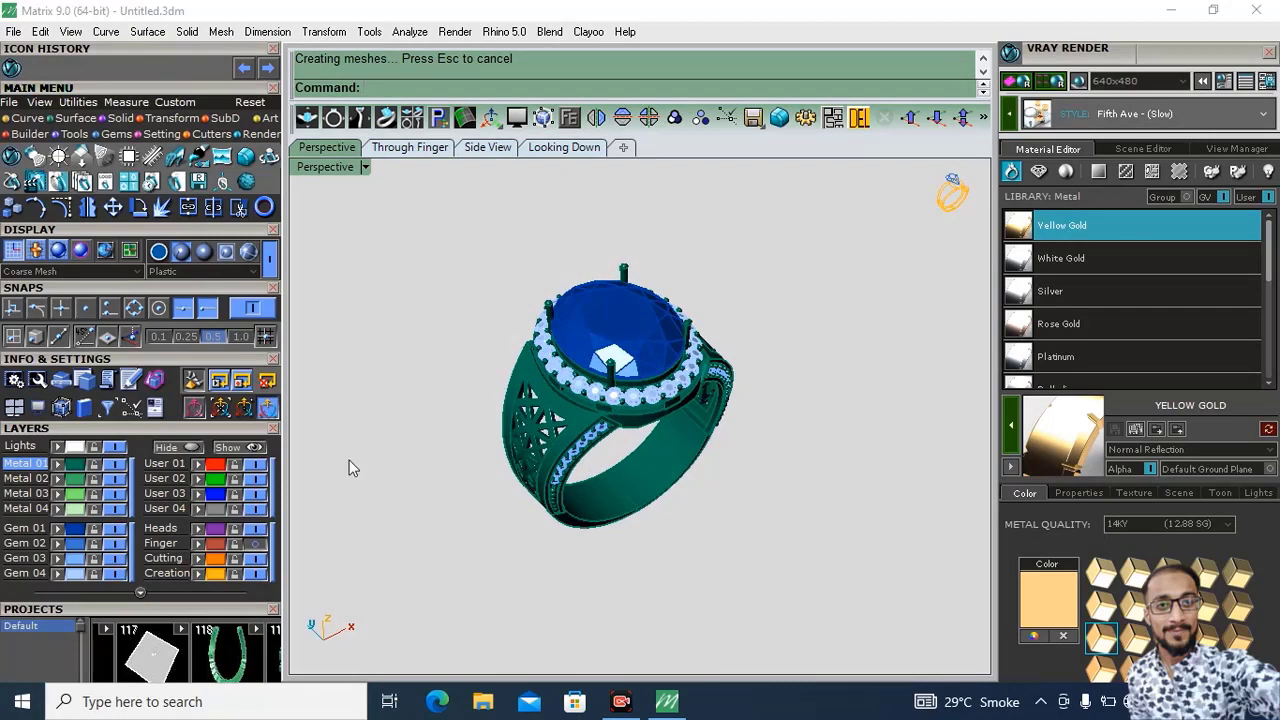
click(93, 447)
right_drag(860, 469, 682, 382)
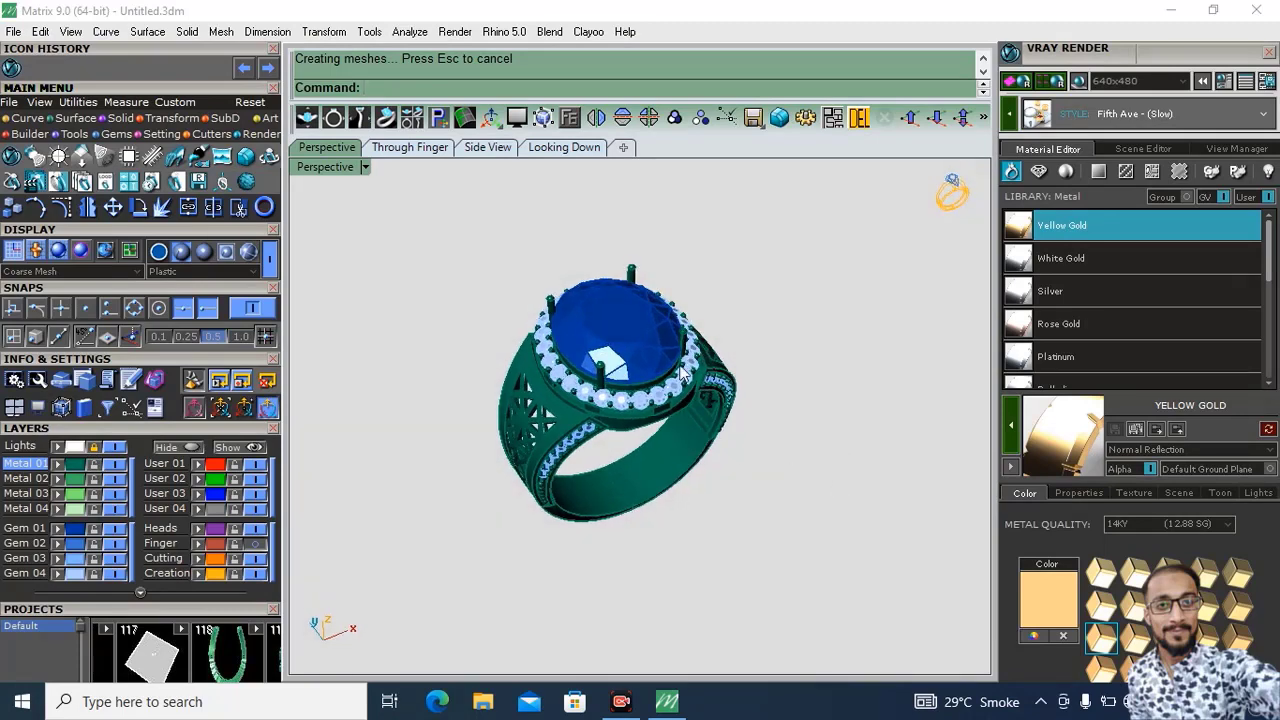
Select every unlocked object of the ring and ungroup the selection
scroll(634, 388, up, 2)
scroll(630, 386, up, 2)
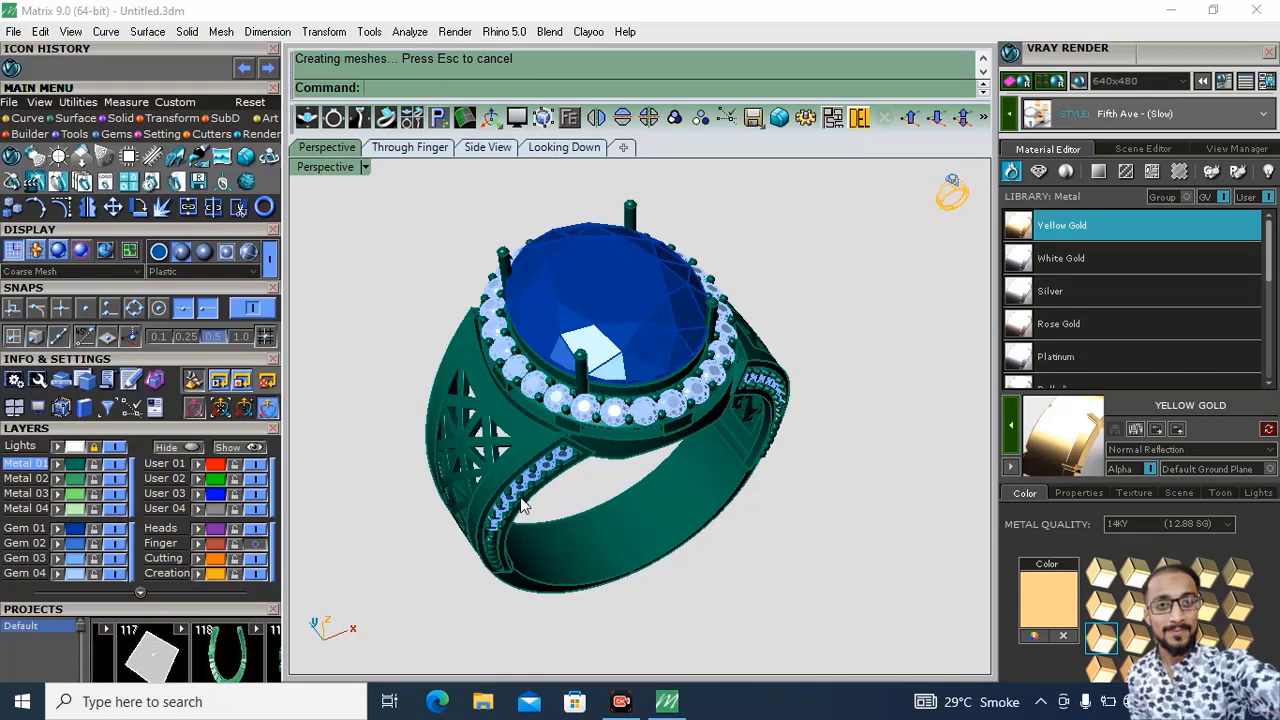
key(ctrl+a)
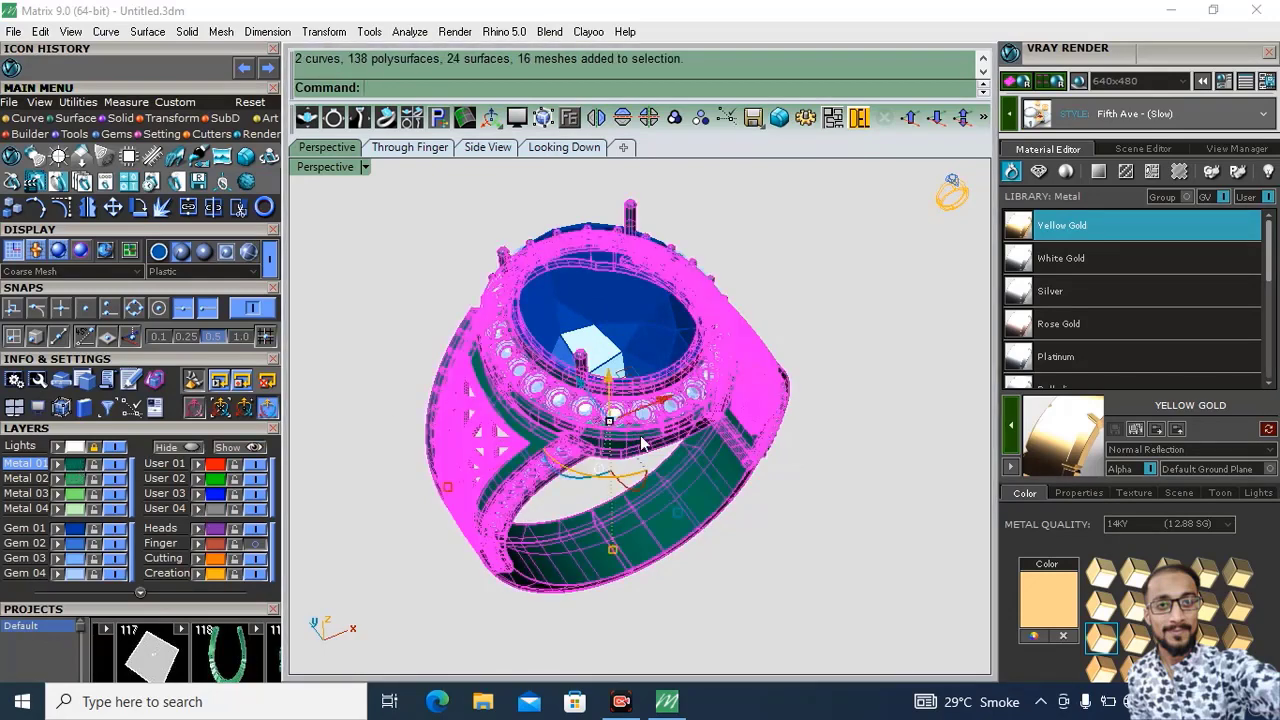
click(874, 449)
right_drag(874, 449, 507, 450)
key(ctrl+a)
click(700, 117)
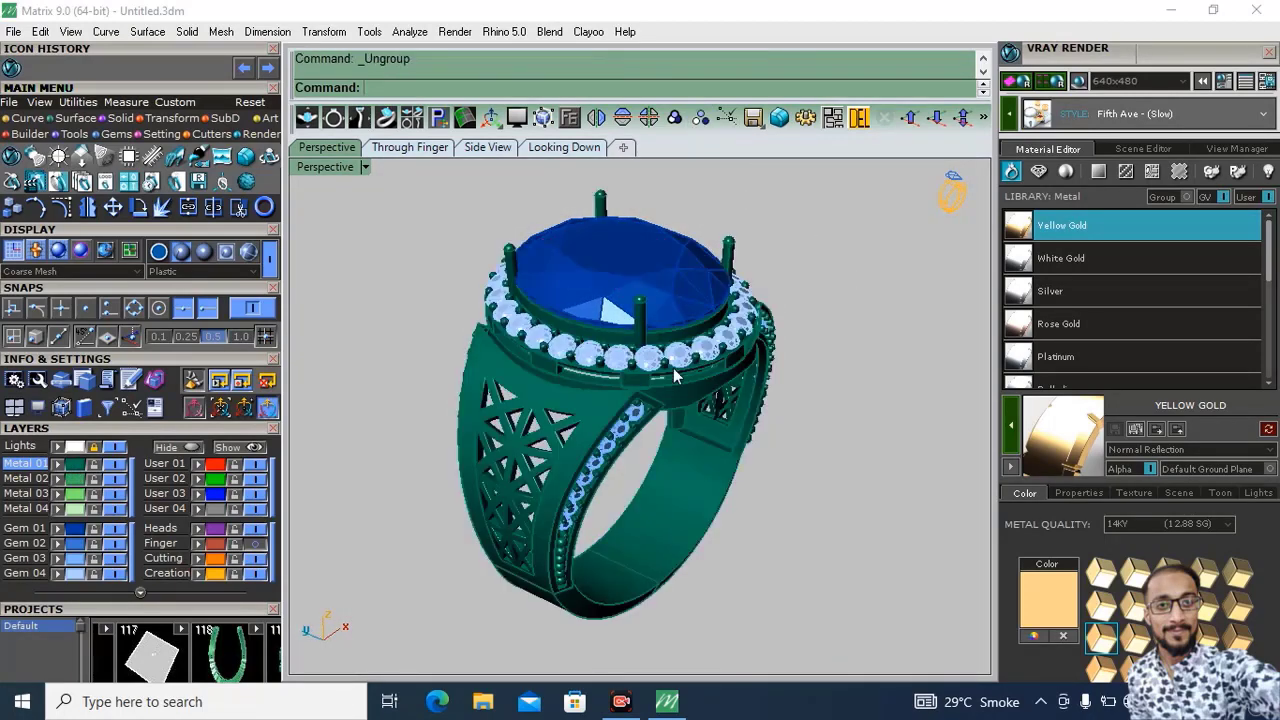
Ungroup the openwork panel on the ring's shoulder further to separate it from the rest of the metal
click(532, 458)
key(ctrl+shift+g)
click(869, 440)
click(491, 427)
right_drag(977, 433, 802, 381)
key(ctrl+shift+g)
key(Escape)
Select the openwork mesh panels on both ring shoulders and move them to the Metal 02 layer
click(743, 405)
right_drag(740, 410, 596, 469)
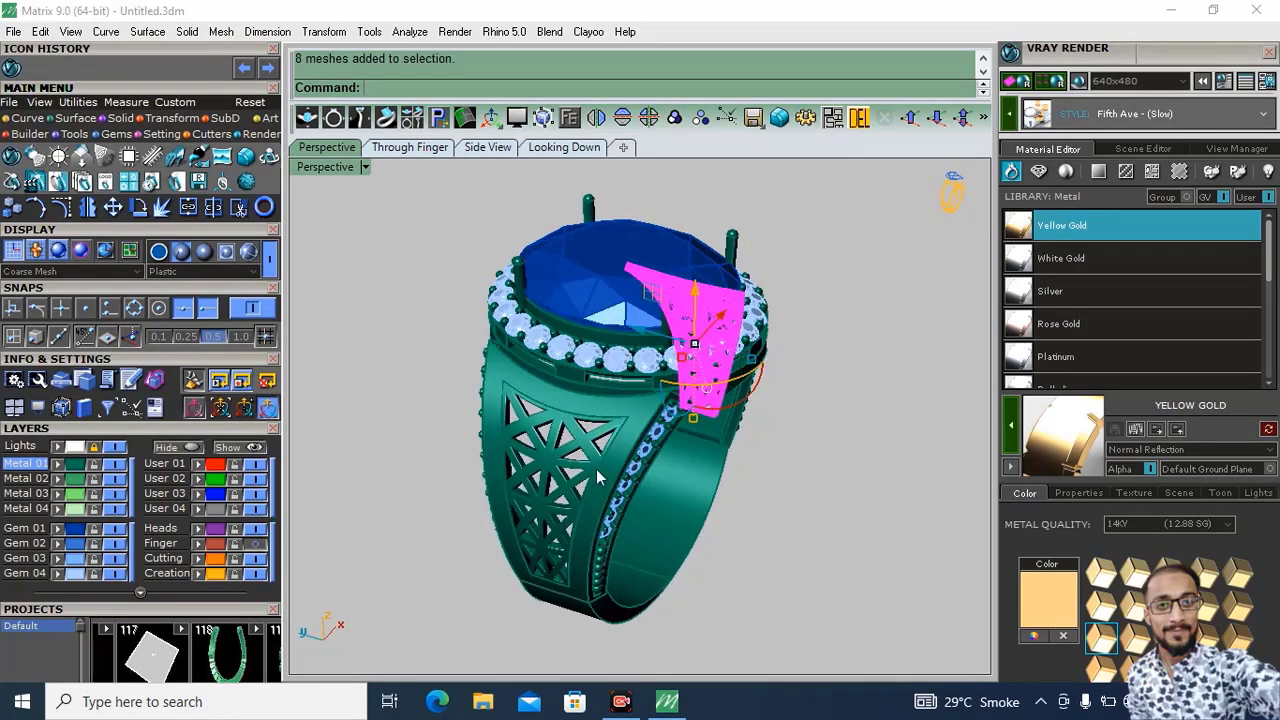
shift+click(576, 458)
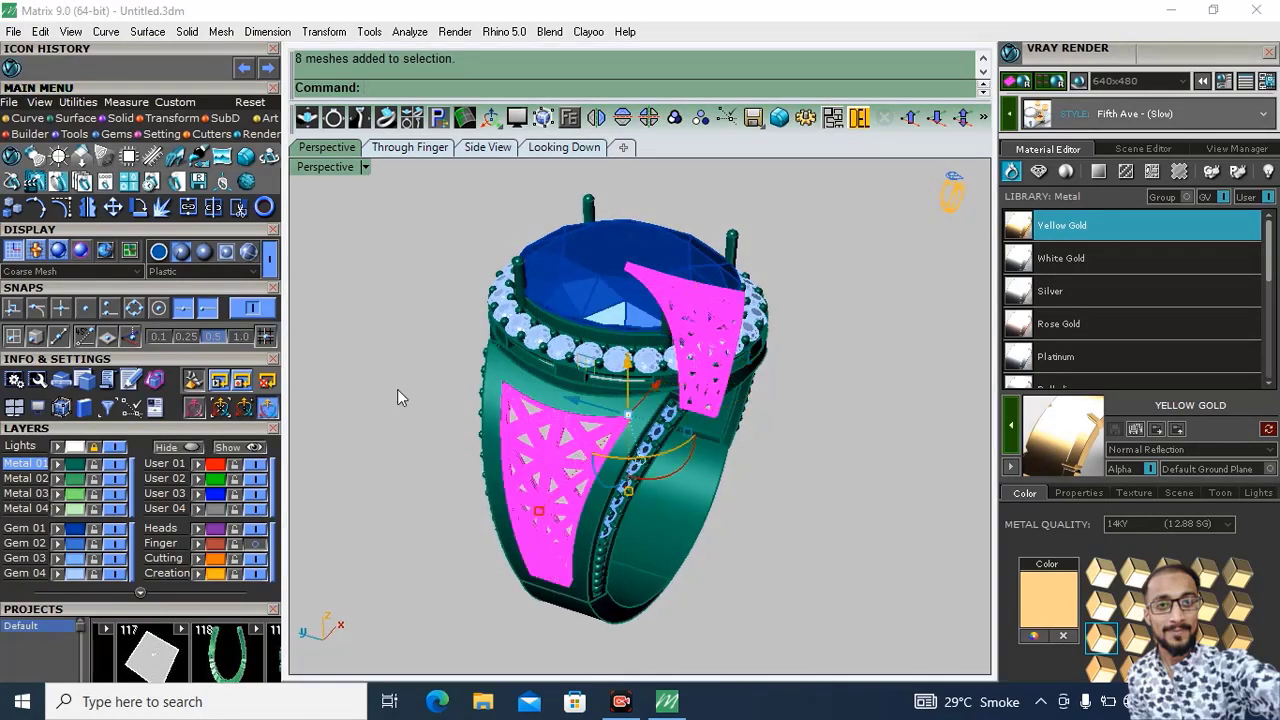
click(761, 457)
right_drag(761, 457, 618, 446)
scroll(660, 360, up, 2)
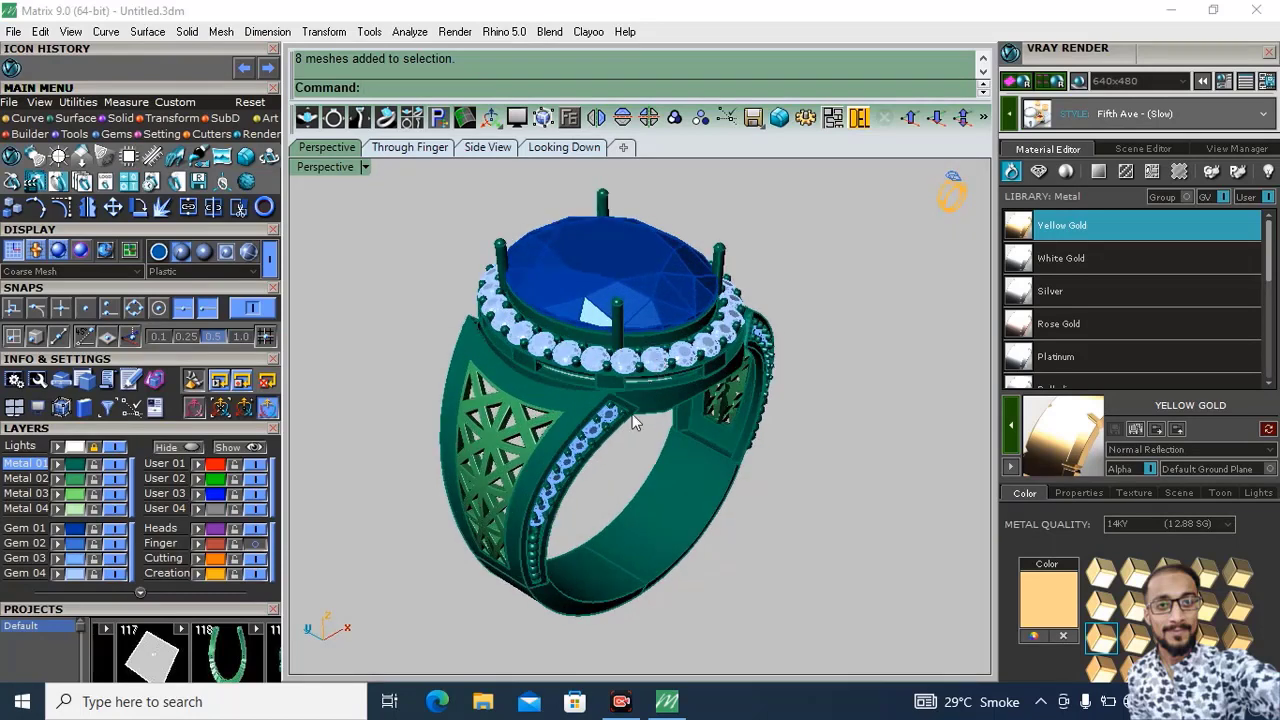
shift+right_drag(615, 479, 654, 460)
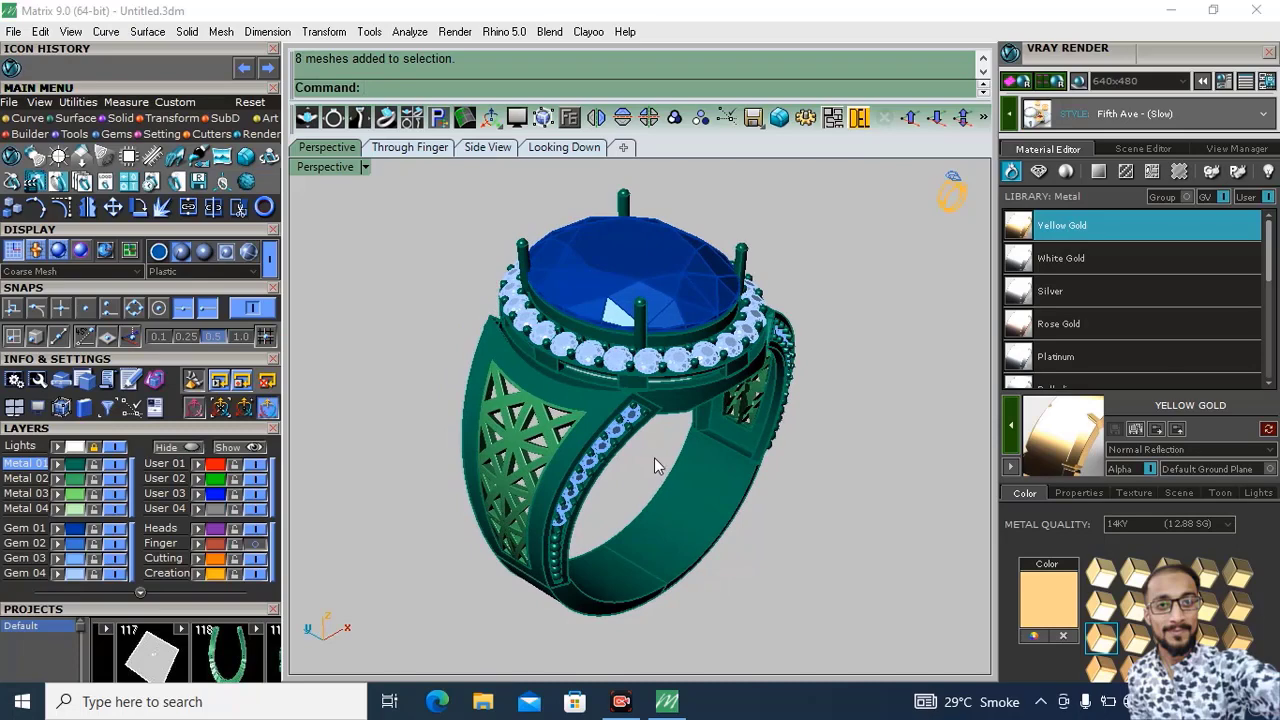
Assign the Yellow Gold metal material with a deeper orange-gold color swatch to all Metal 01 objects
click(78, 464)
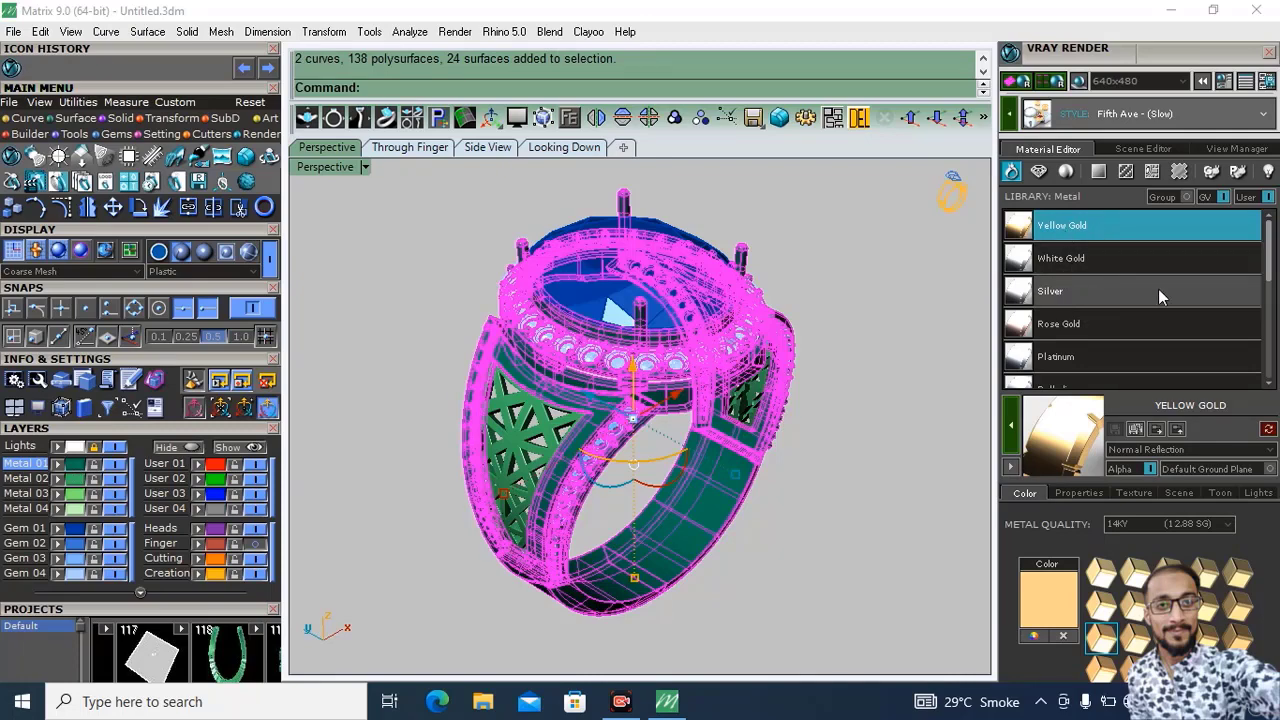
drag(1268, 268, 1268, 305)
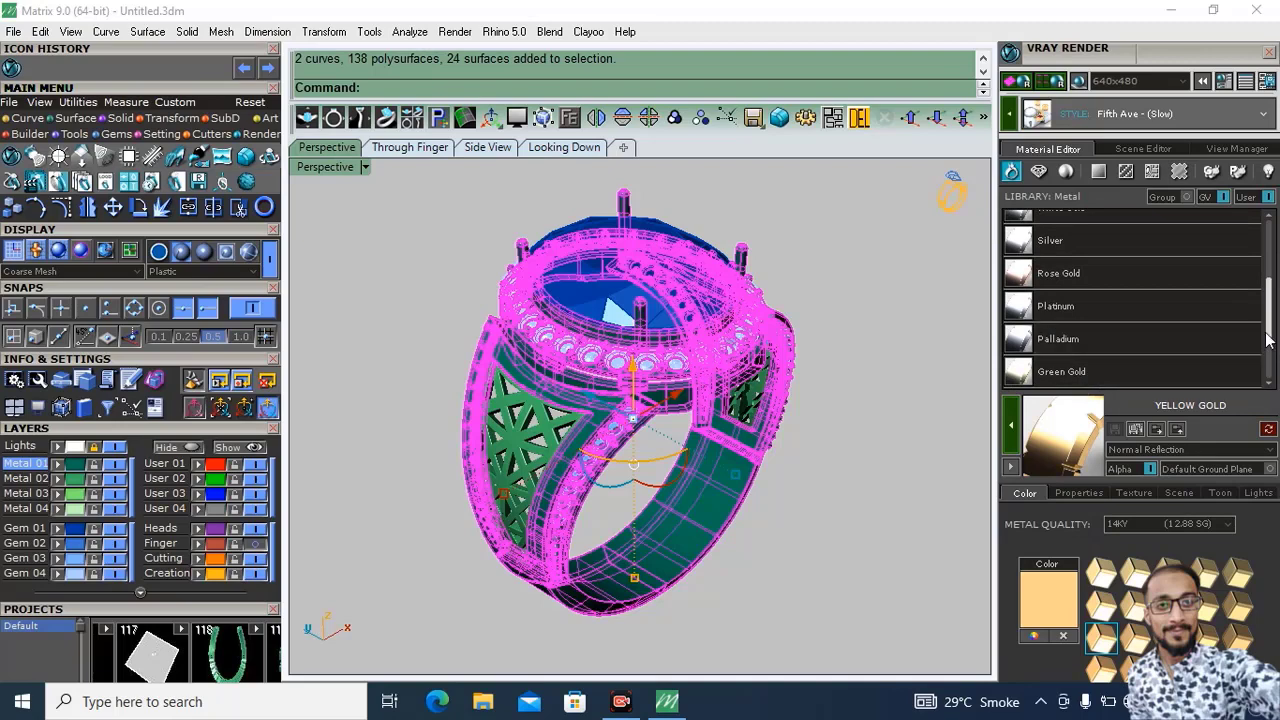
drag(1268, 330, 1268, 250)
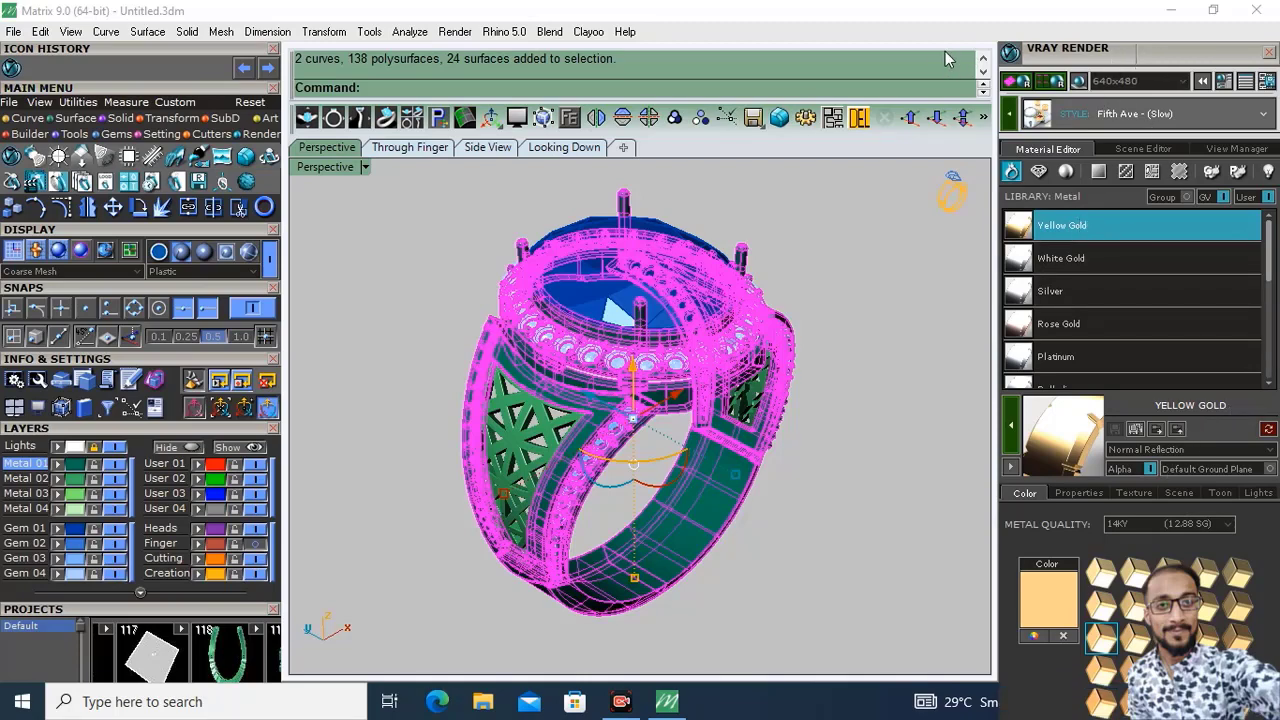
drag(1250, 48, 1228, 27)
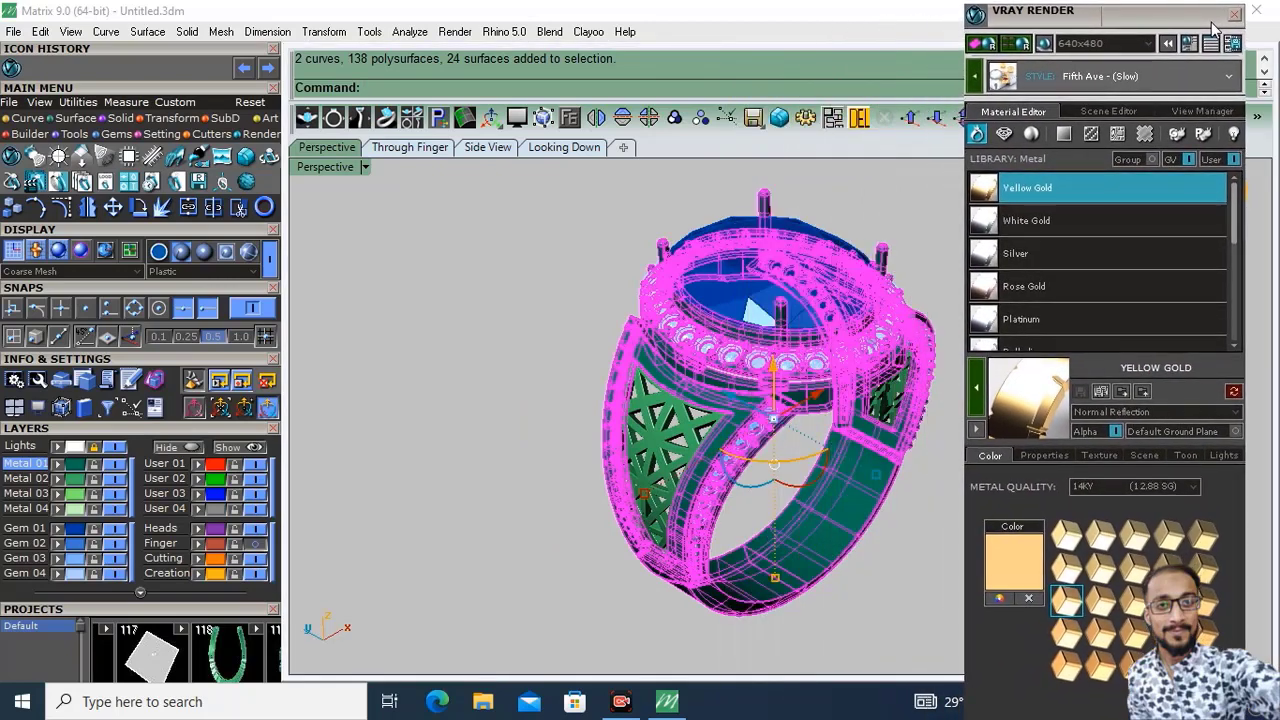
click(1105, 672)
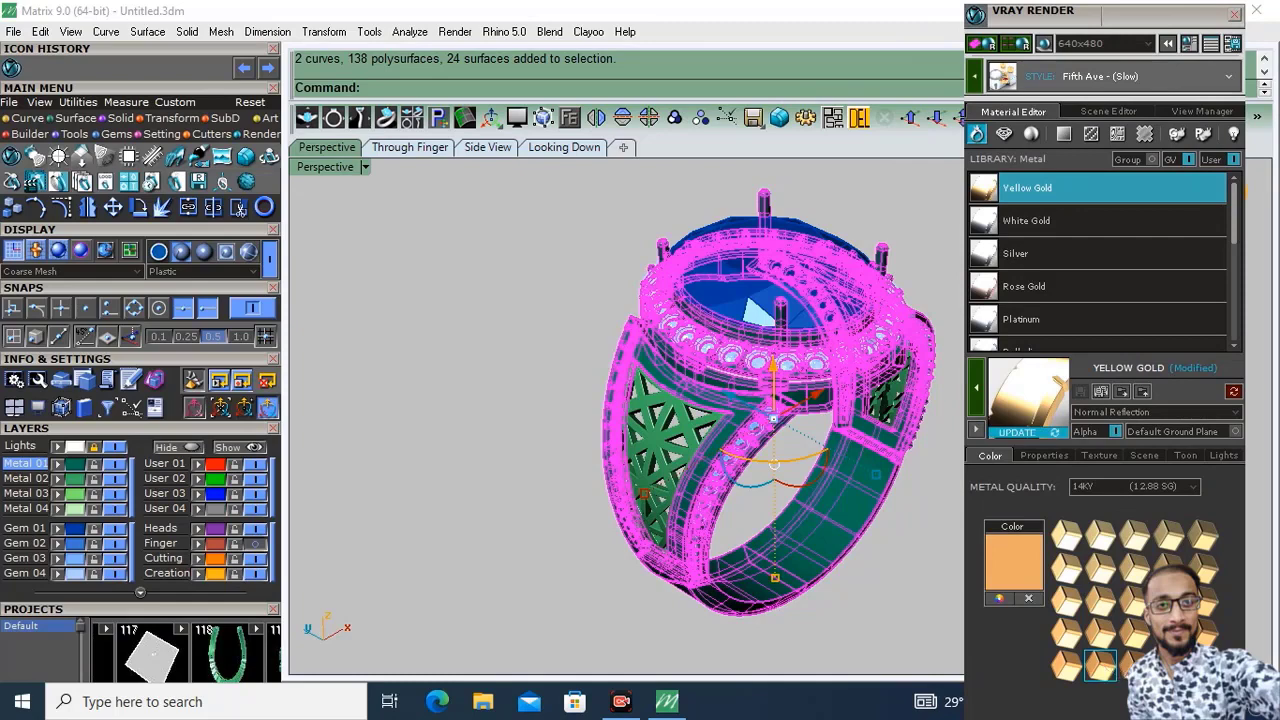
click(1134, 666)
click(1103, 660)
click(980, 398)
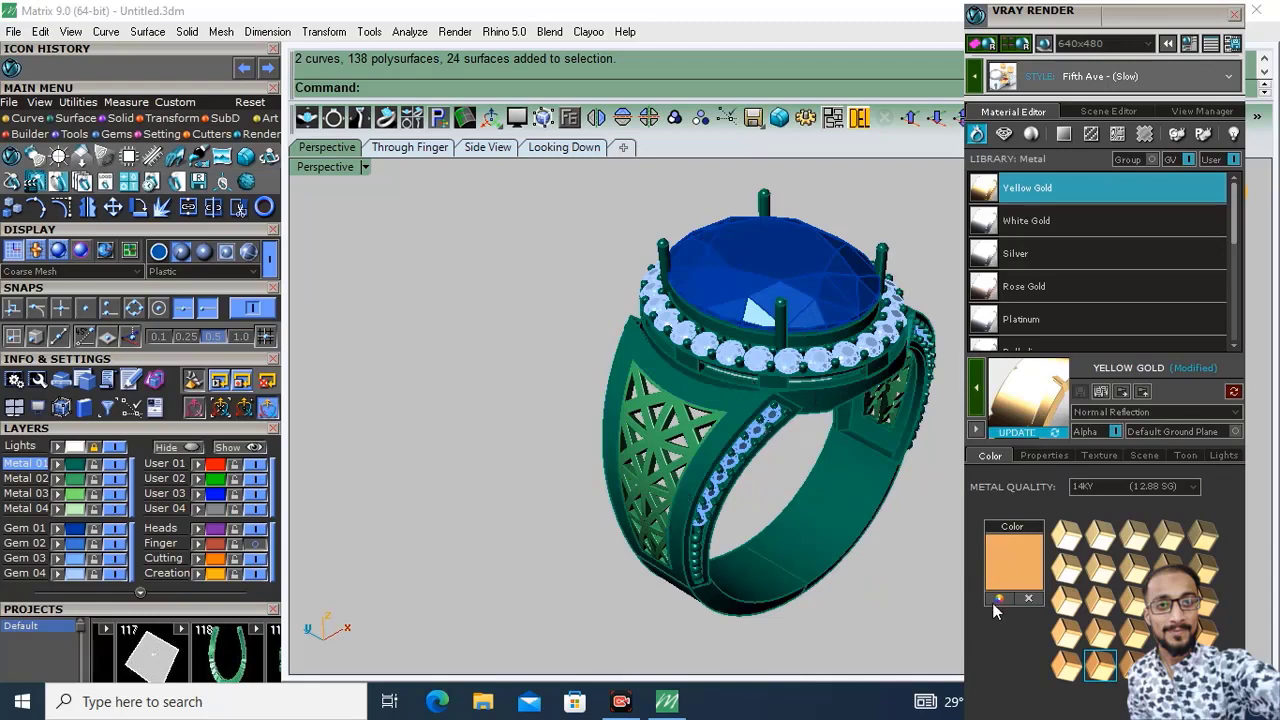
Select all objects on the Metal 02 layer and assign them the Peach material from the Pearl library
click(79, 480)
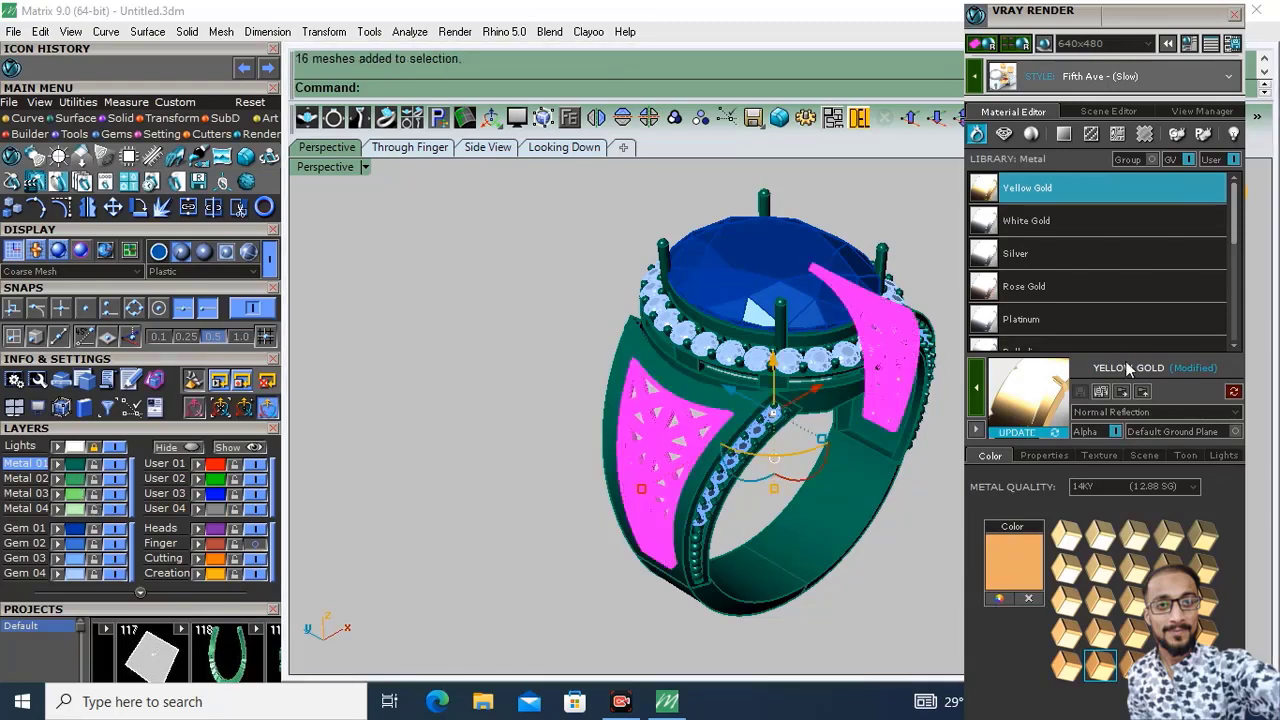
click(1040, 222)
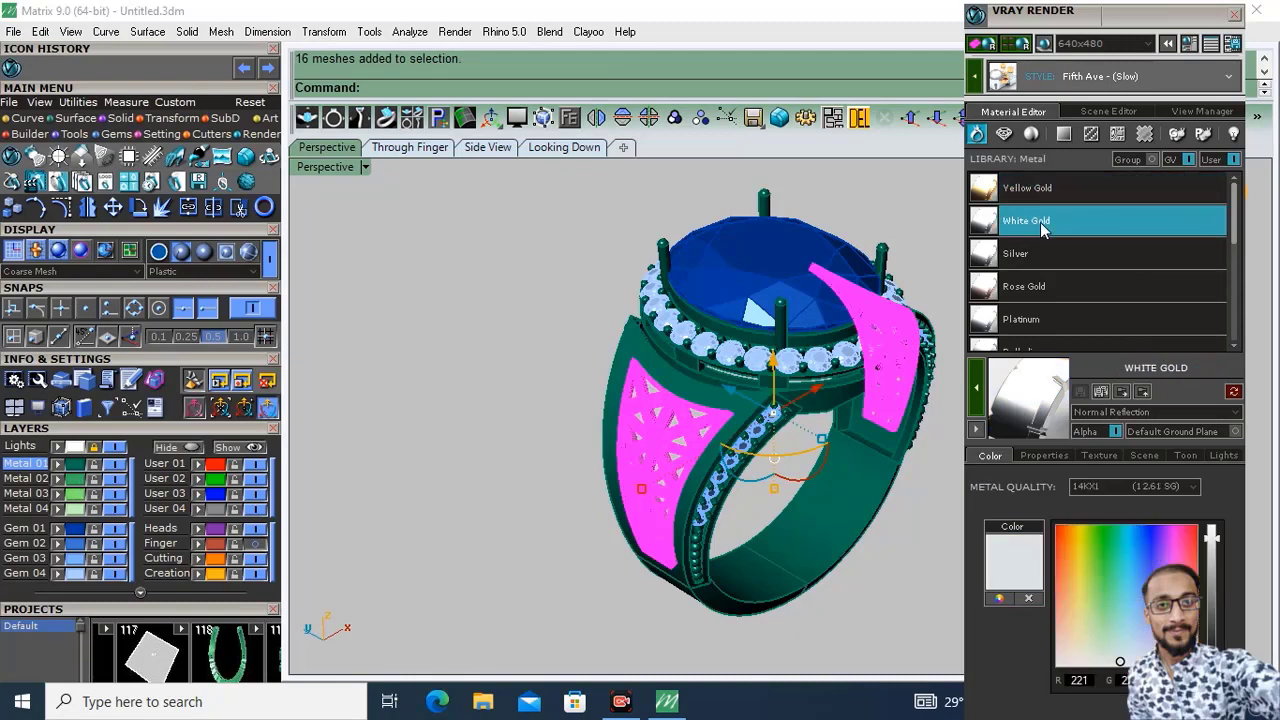
click(1055, 290)
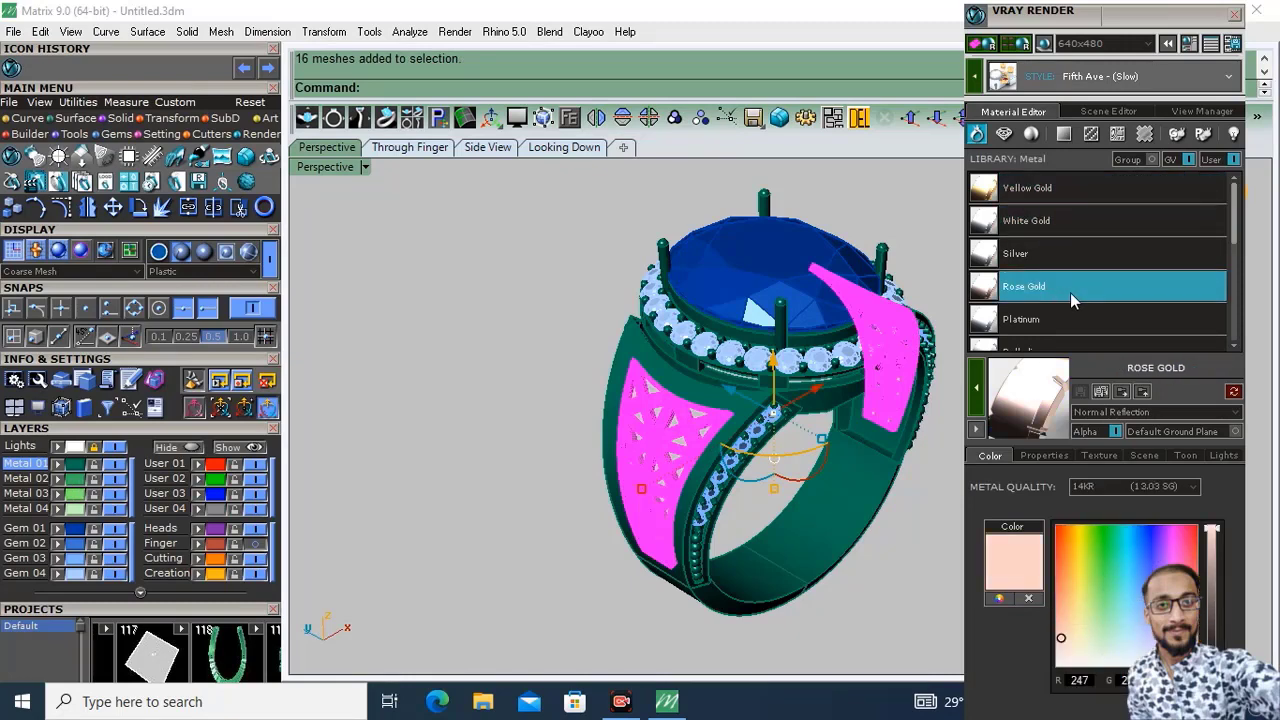
click(1033, 136)
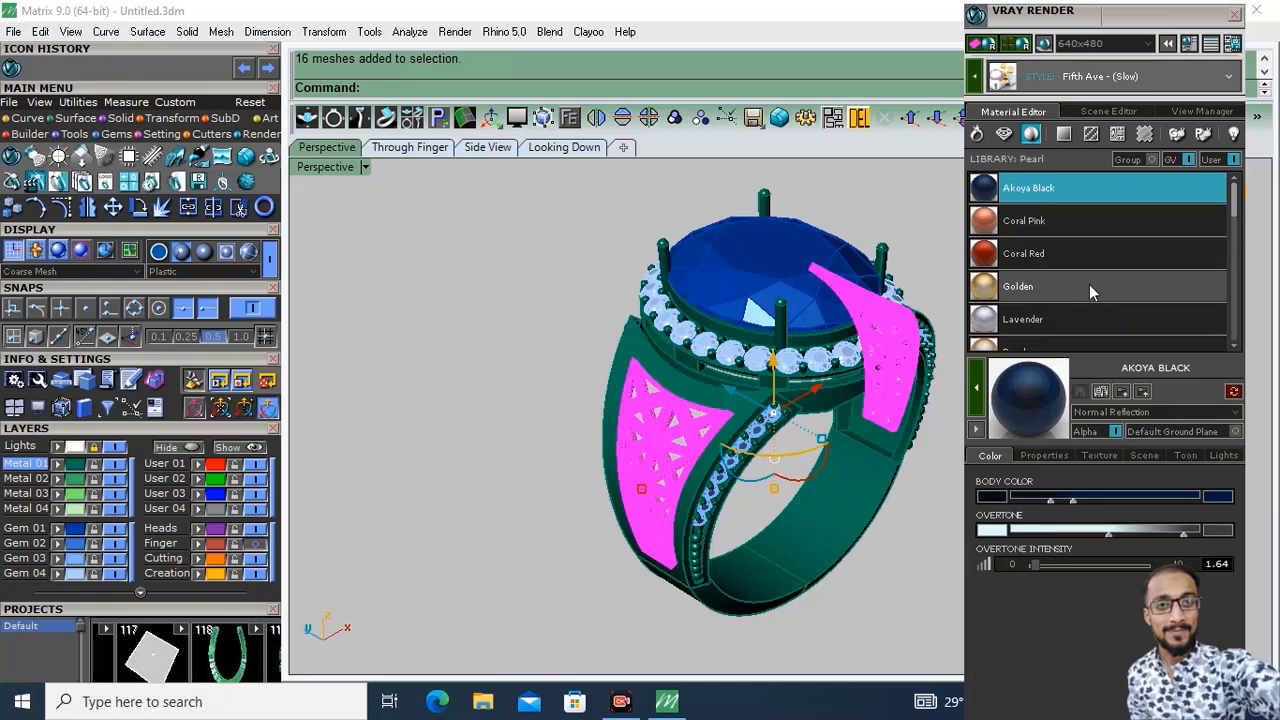
scroll(1089, 284, down, 1)
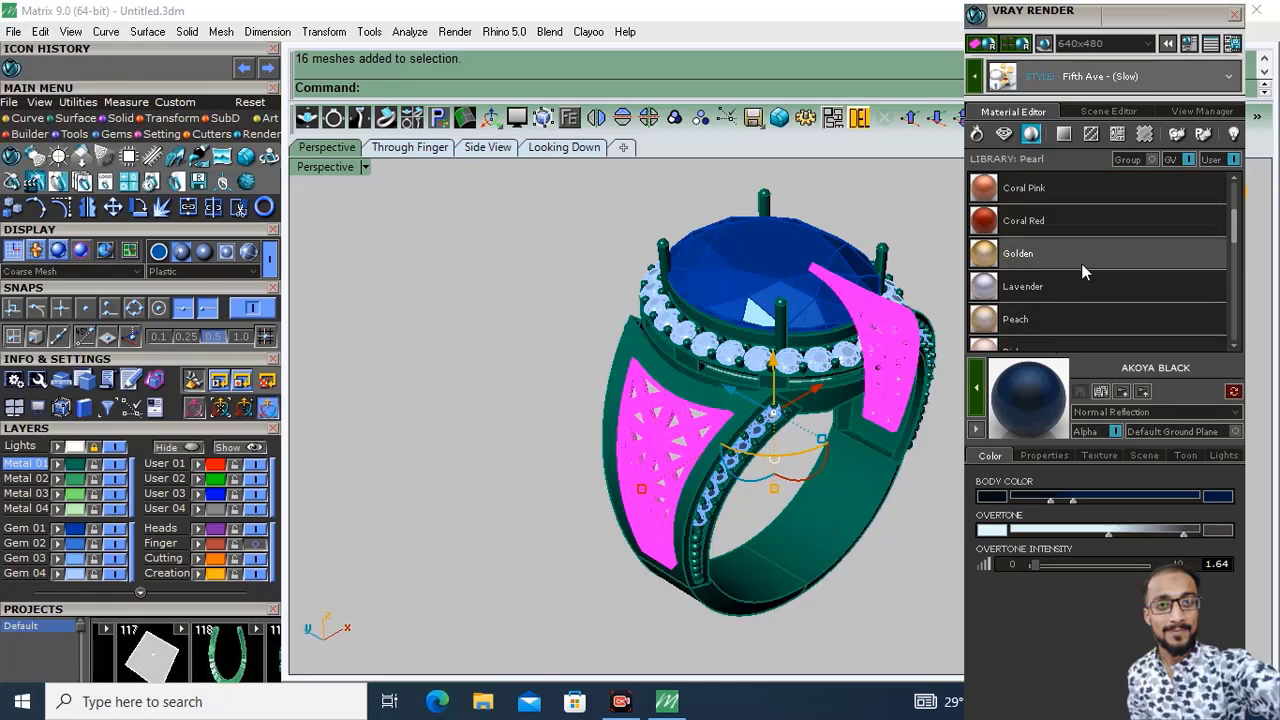
scroll(1122, 271, down, 1)
click(1037, 292)
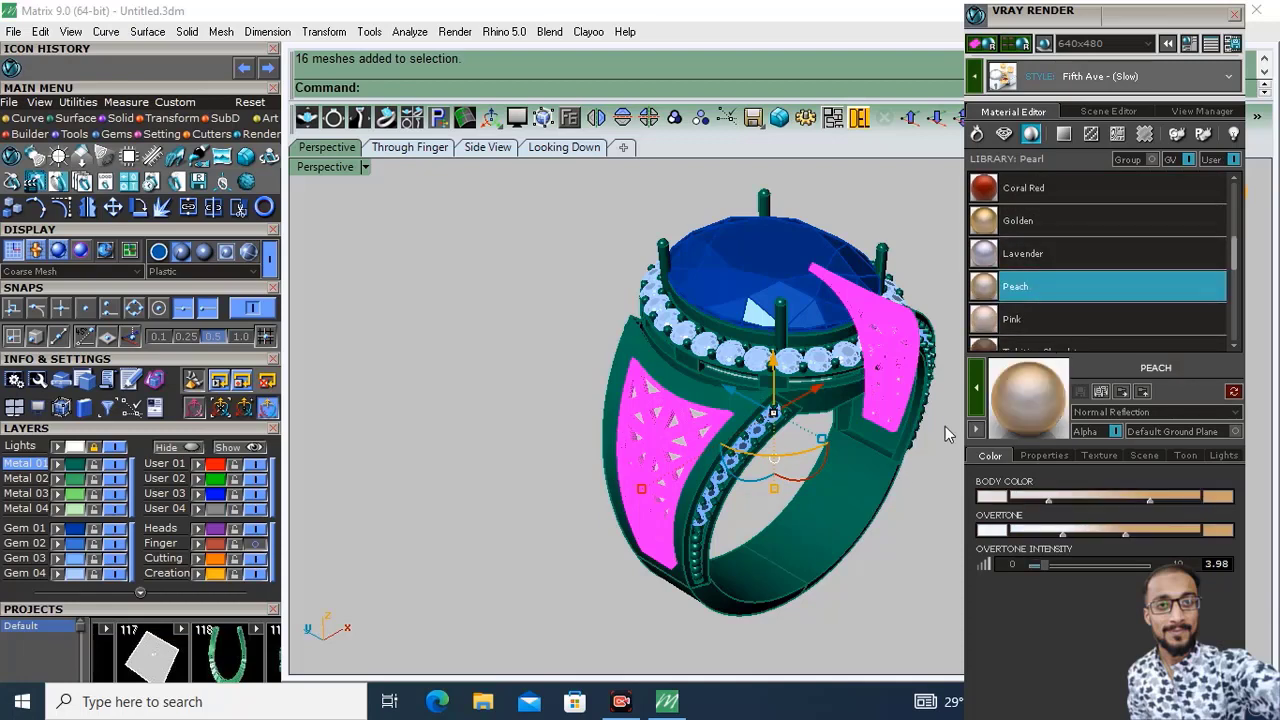
drag(1035, 295, 620, 462)
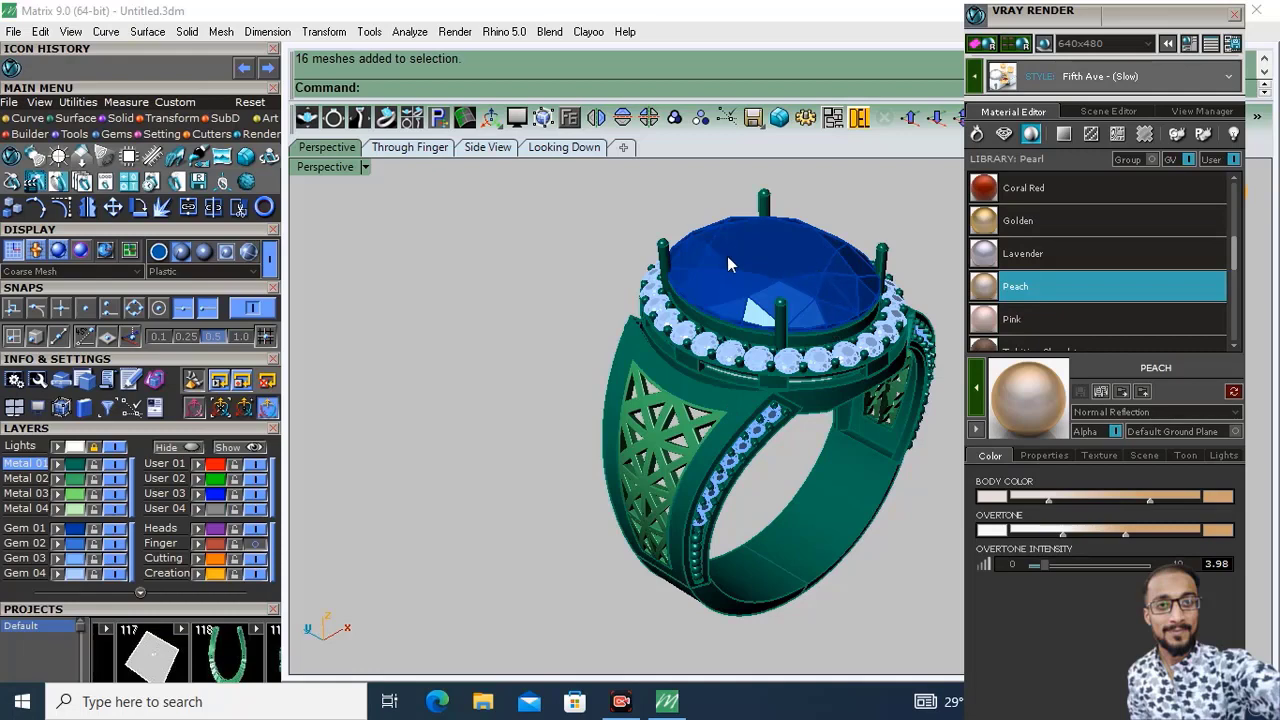
Select the large center stone by its Gem 01 layer and assign it the Emerald gem material
click(72, 528)
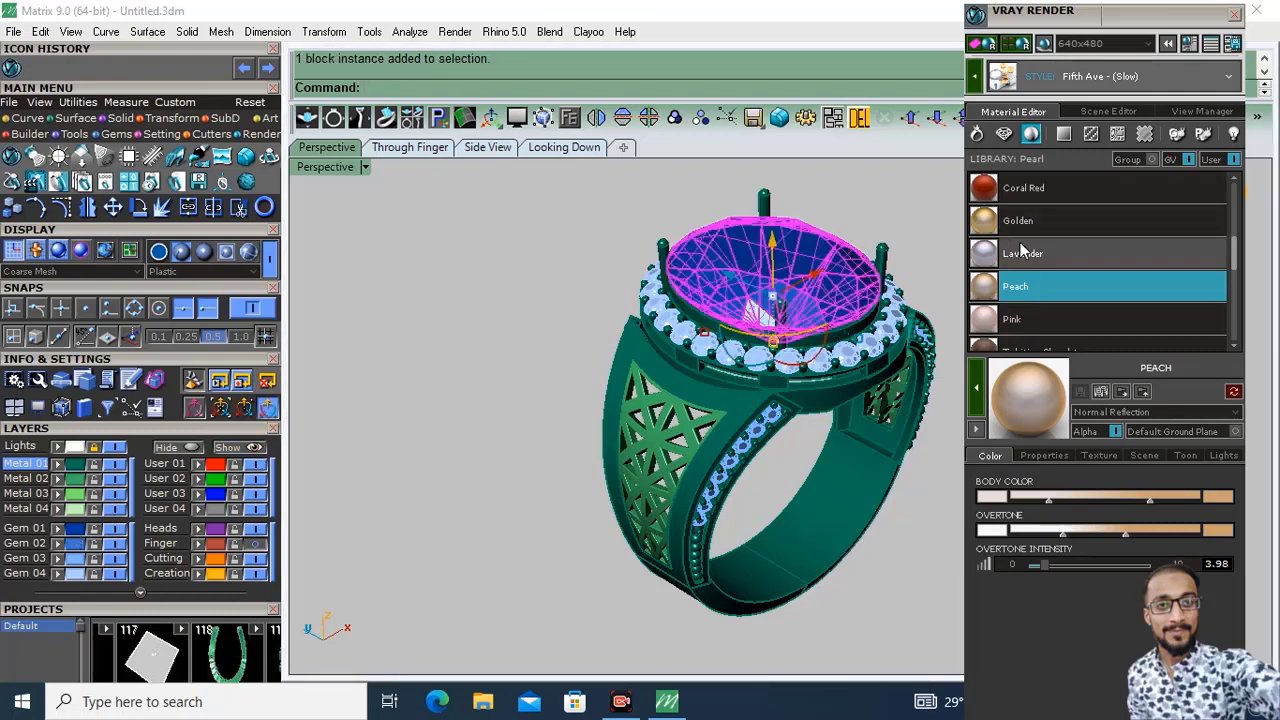
click(1005, 135)
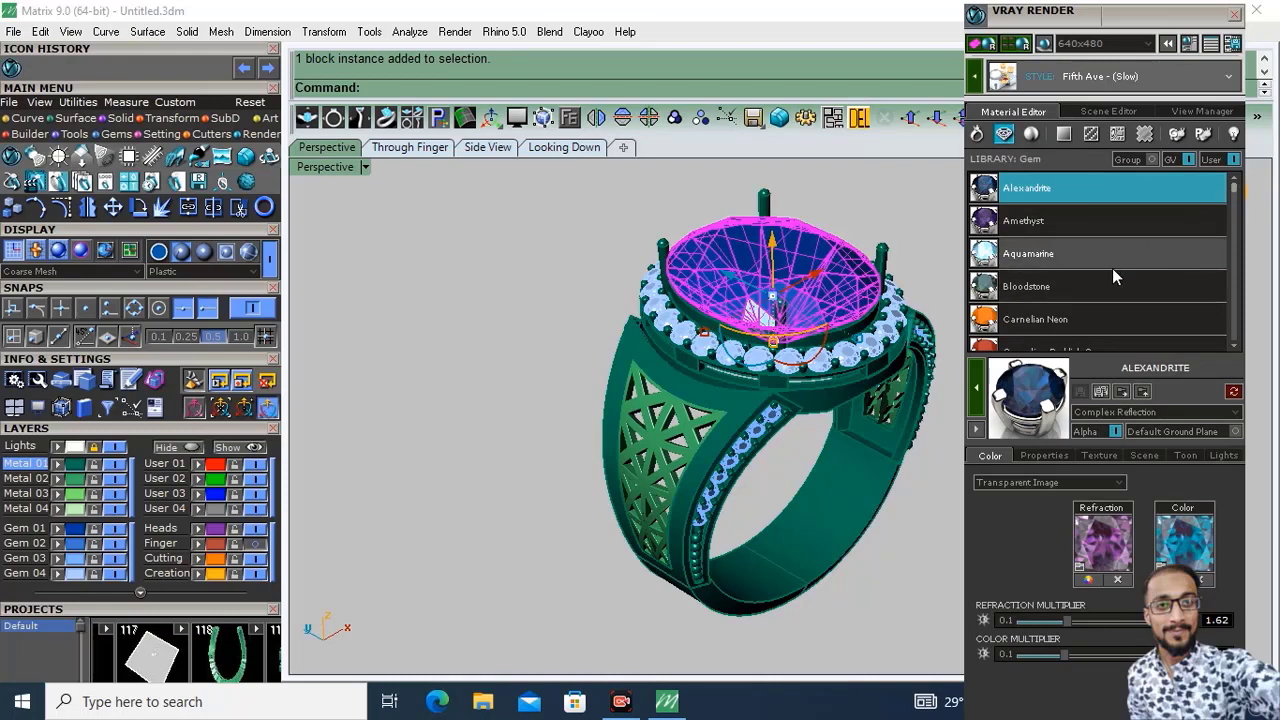
scroll(1111, 269, down, 5)
scroll(1107, 271, down, 12)
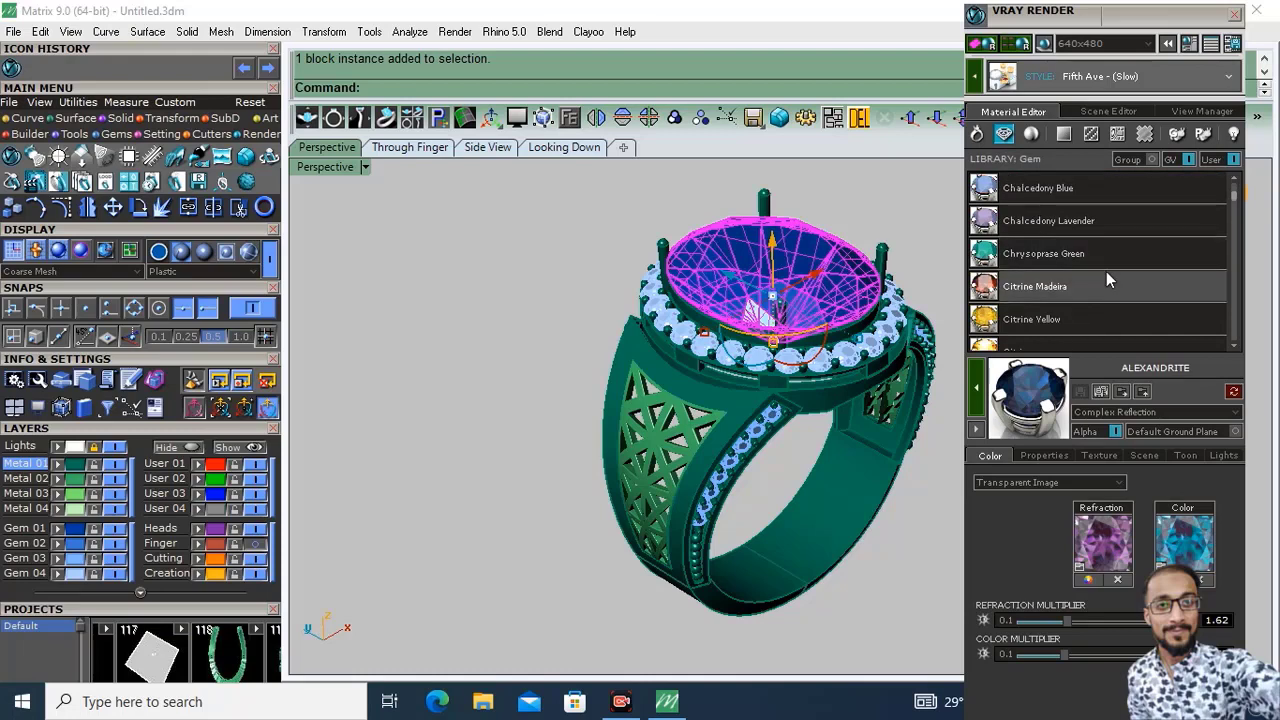
scroll(1106, 271, down, 8)
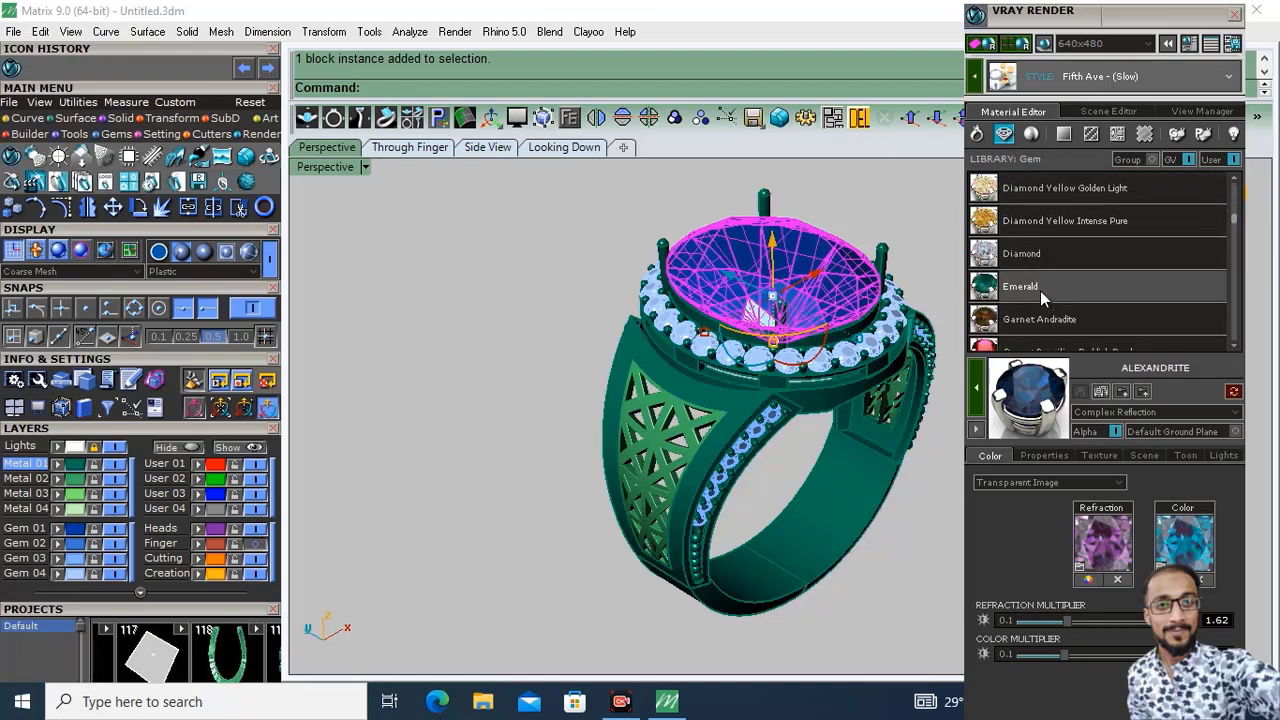
click(1040, 290)
click(978, 387)
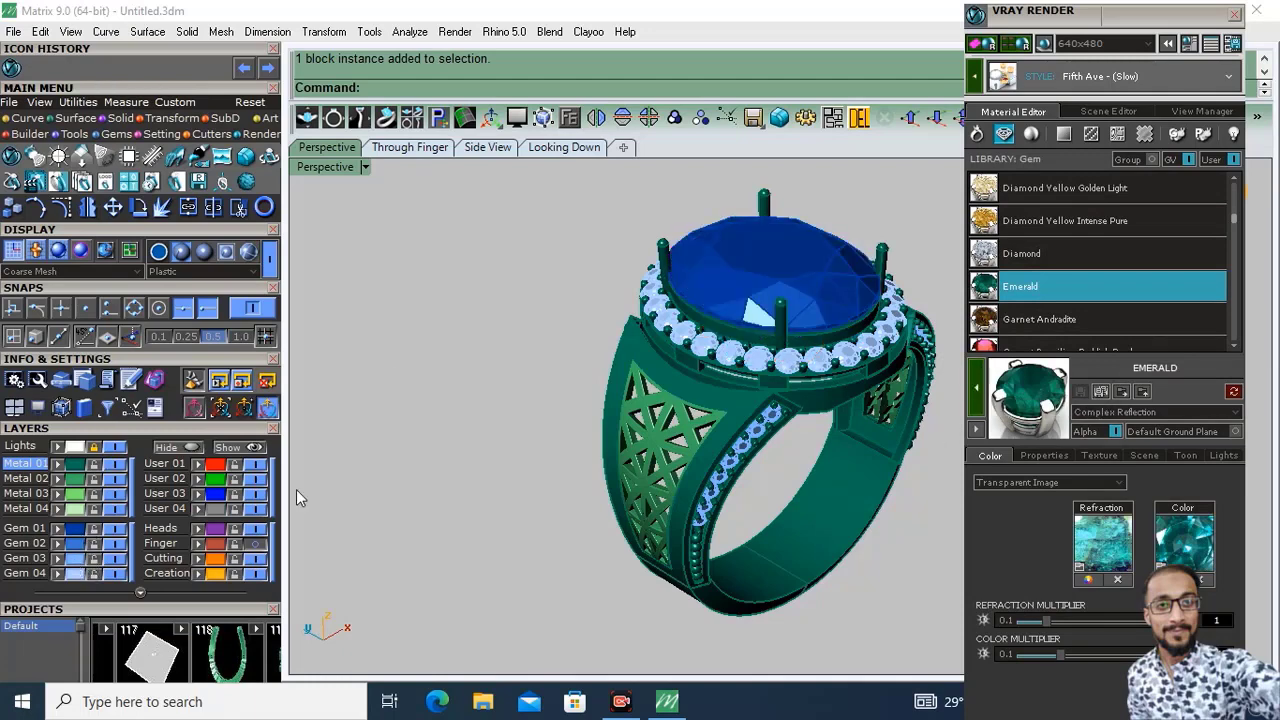
Select the halo stones around the center gem by layer and assign them the Garnet Color Change material
click(73, 573)
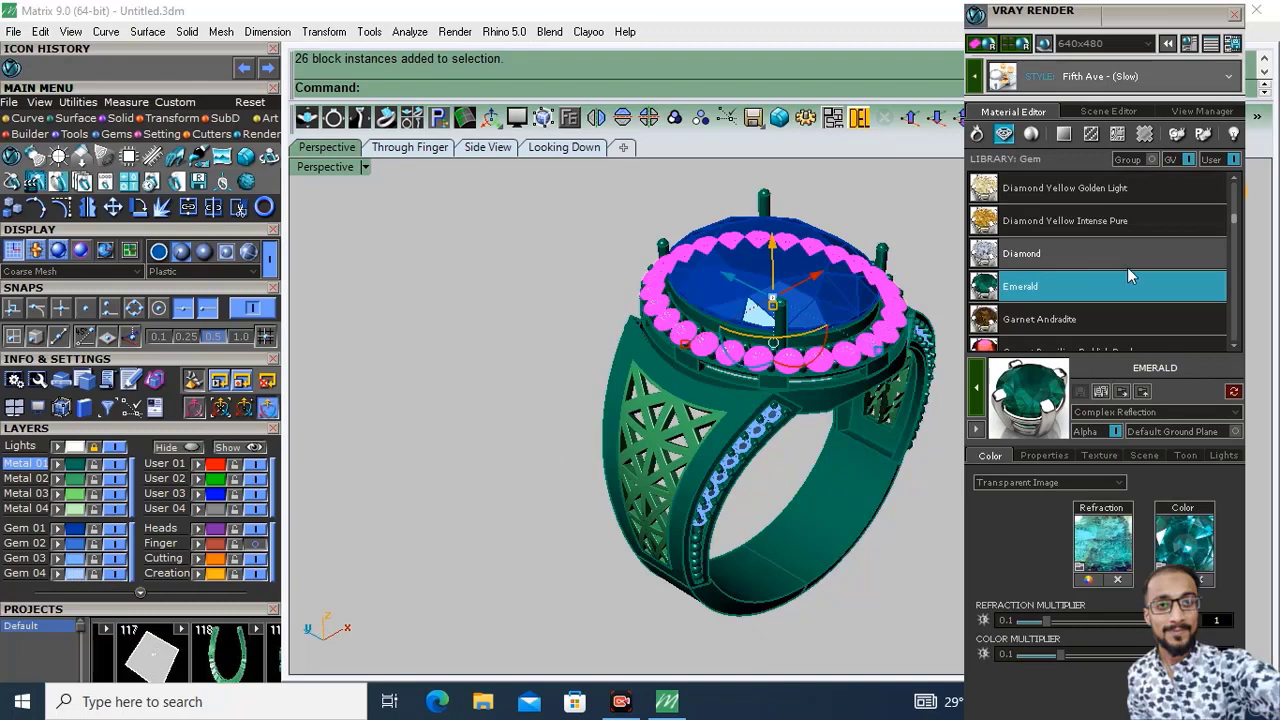
scroll(1127, 267, down, 3)
click(1032, 285)
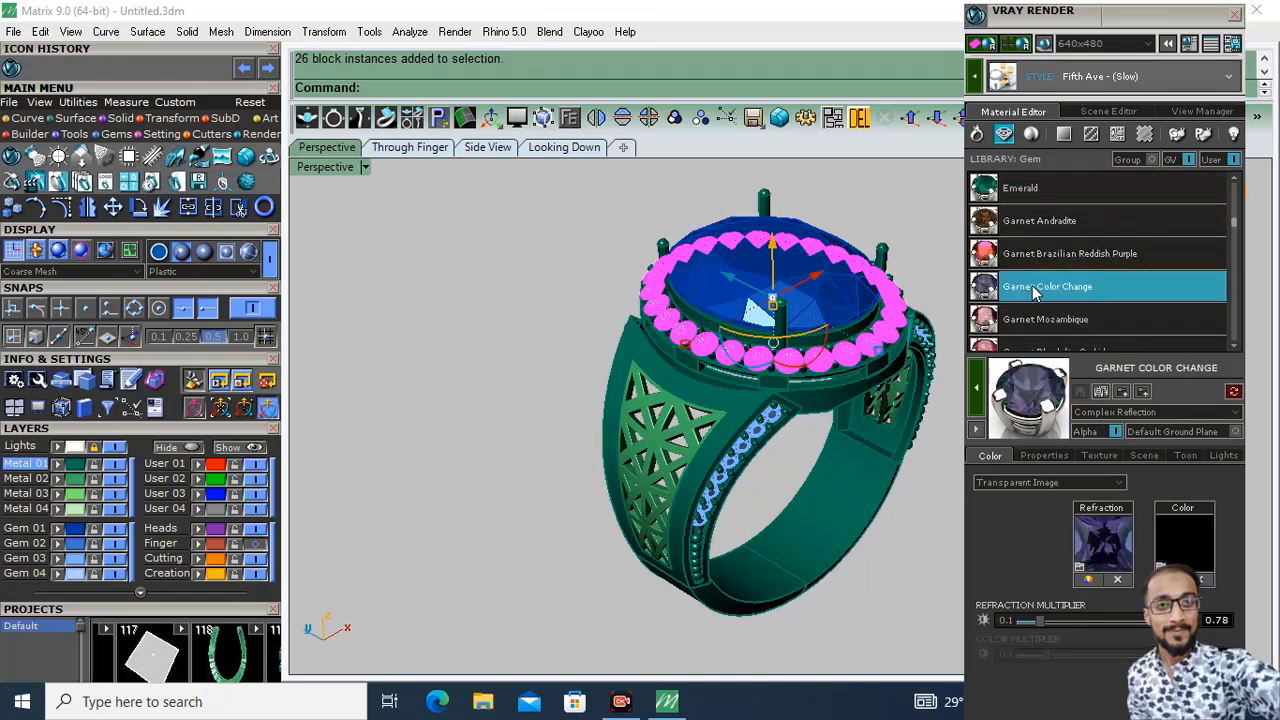
click(977, 398)
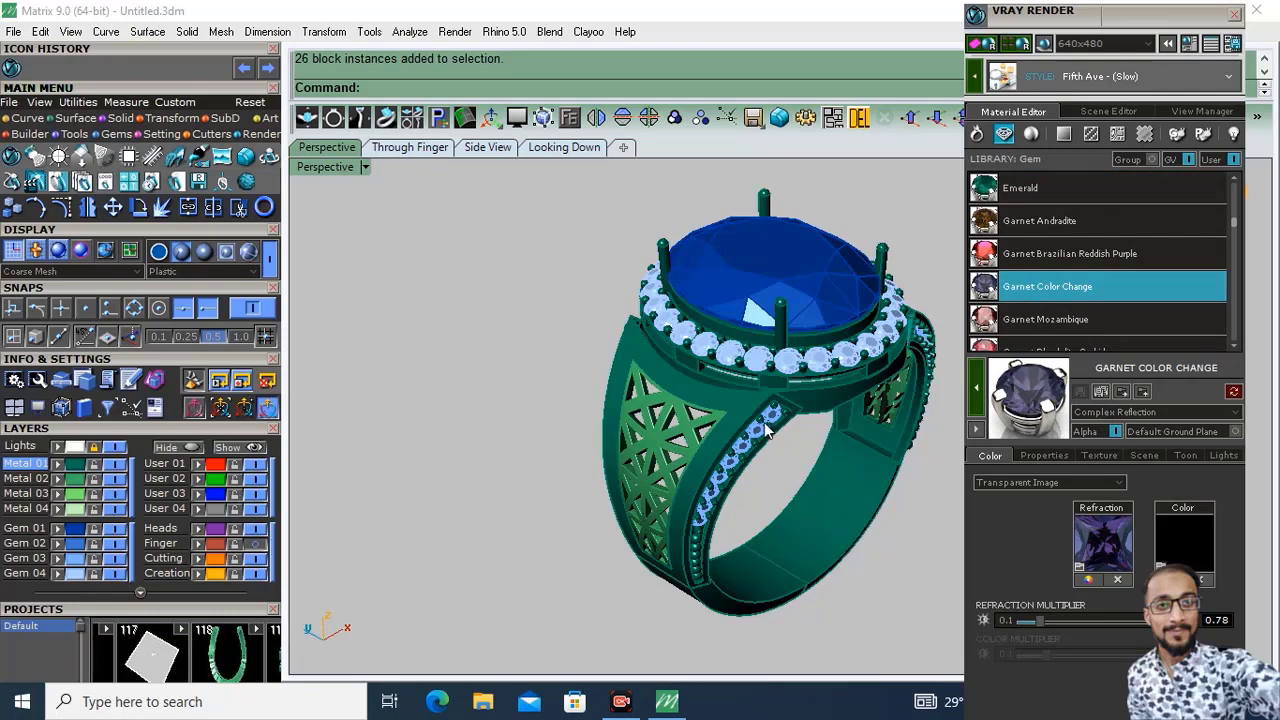
Select the small accent stones along the ring shoulders by layer and assign them the Lapis gem material
click(134, 560)
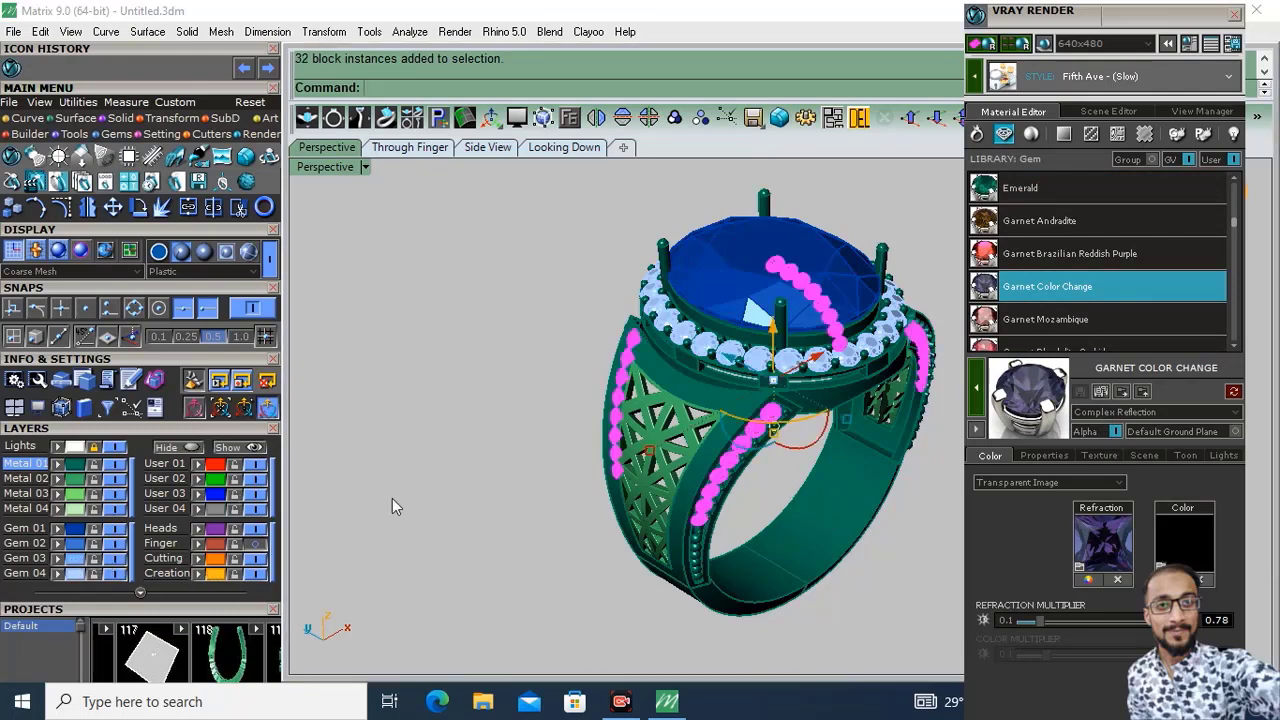
right_drag(775, 413, 659, 415)
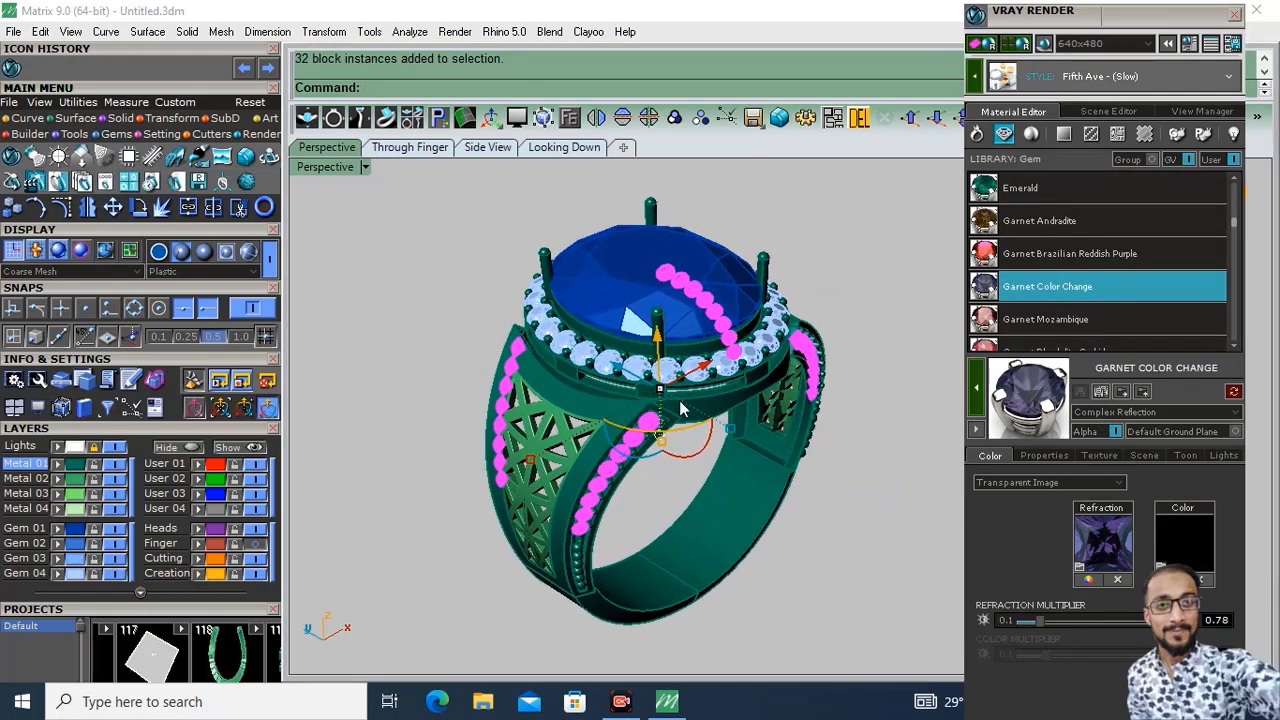
scroll(1093, 253, down, 1)
scroll(1091, 253, down, 1)
scroll(1089, 255, down, 3)
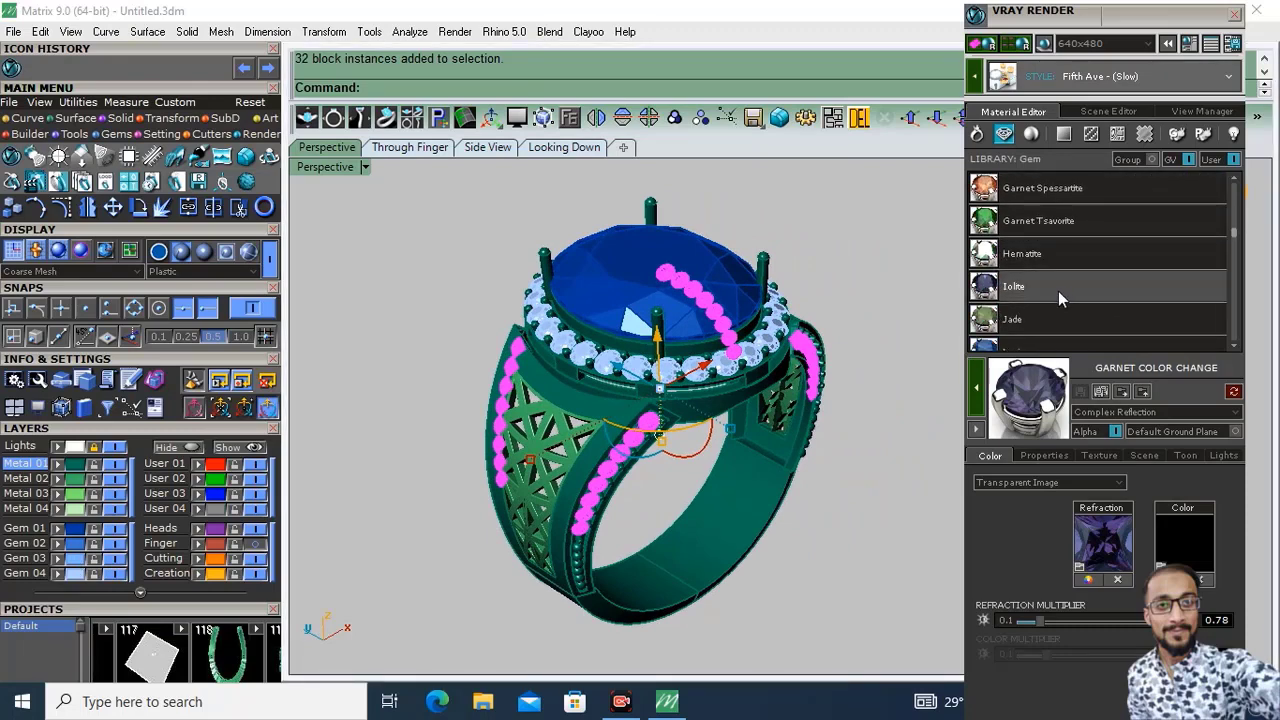
click(1025, 344)
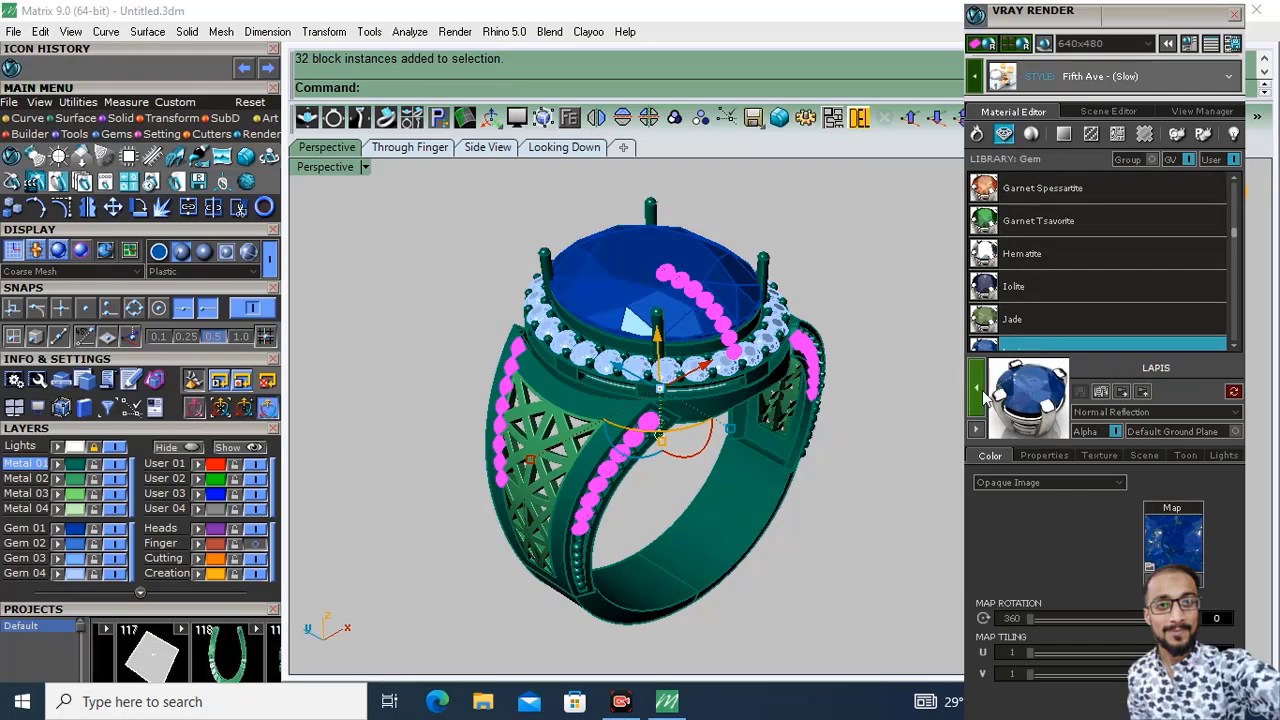
click(978, 397)
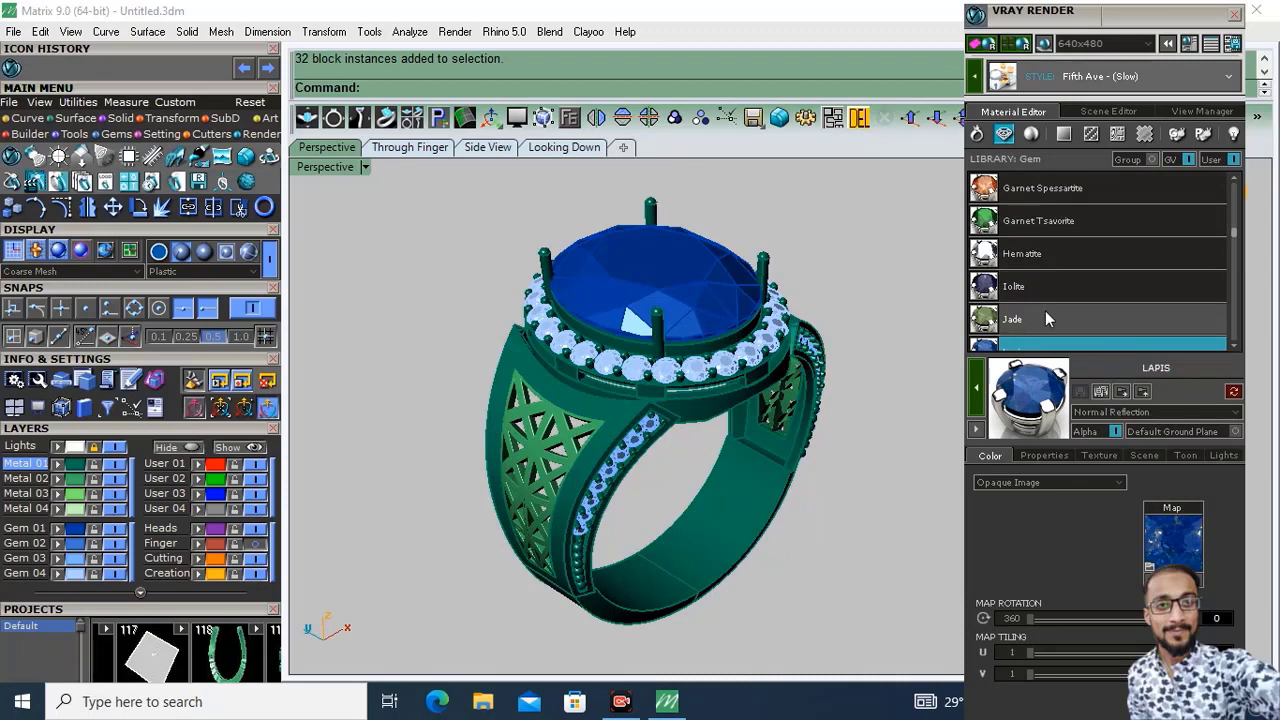
Select the ground plane surface and look through the GroundPlaneColor, GroundPlane and Material libraries for a suitable finish
scroll(1069, 272, up, 5)
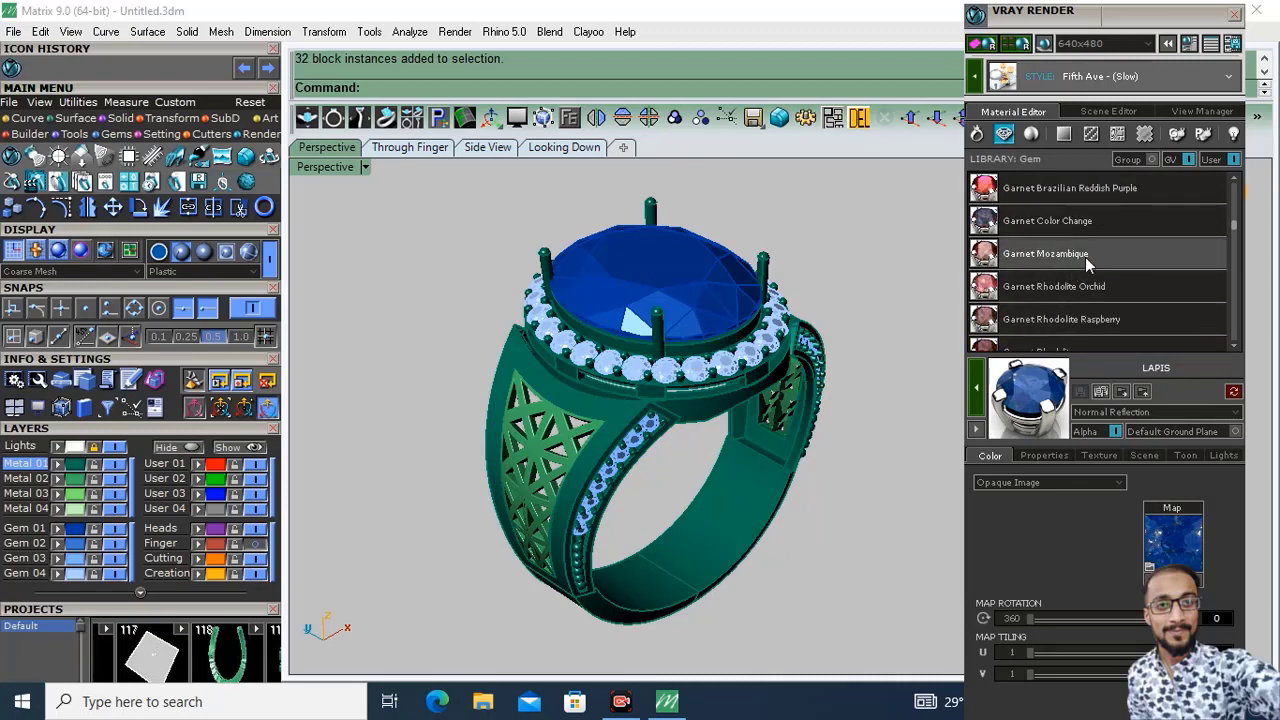
scroll(1070, 261, up, 5)
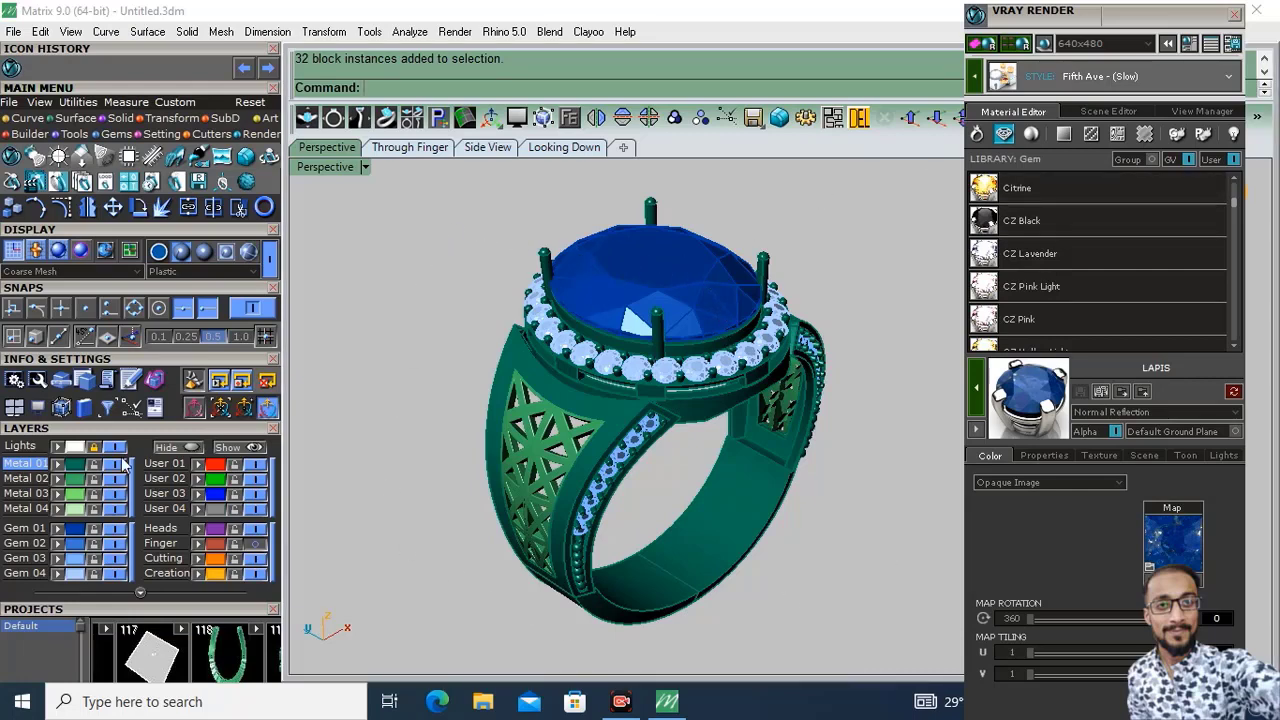
click(420, 426)
mouse_move(678, 449)
right_down()
mouse_move(691, 449)
mouse_move(665, 428)
right_up()
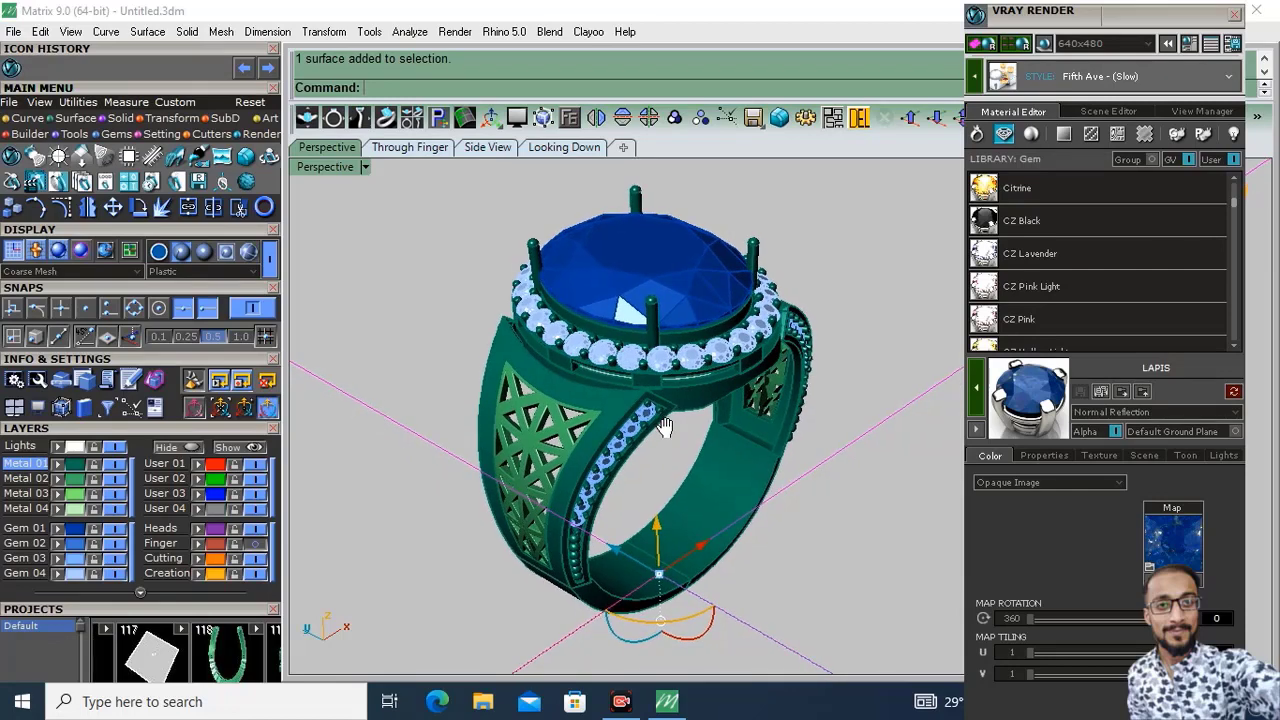
click(1064, 134)
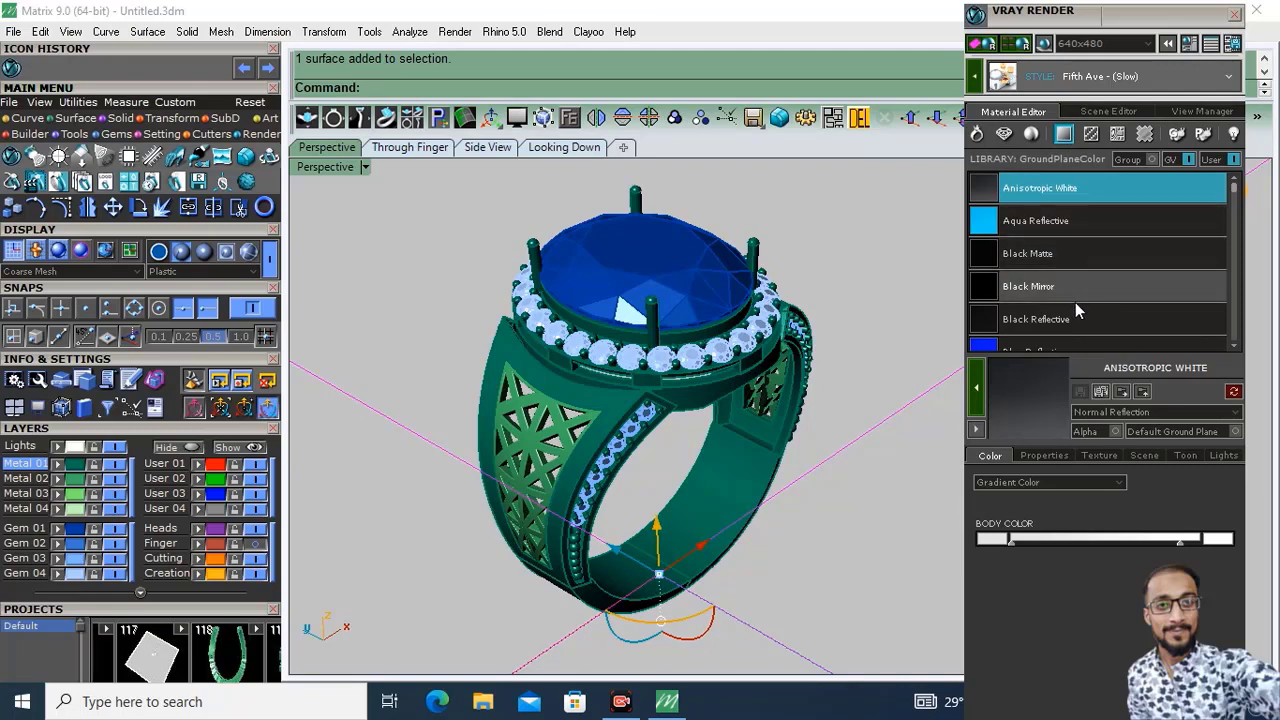
click(1091, 134)
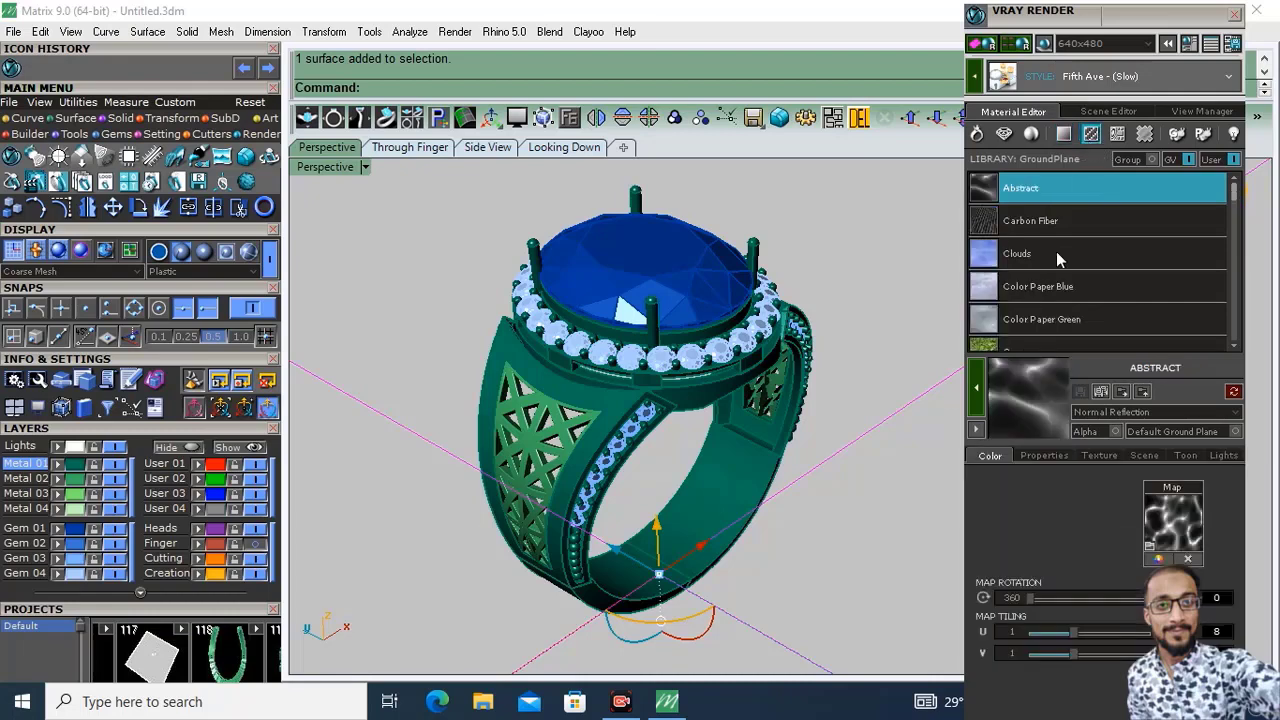
click(1120, 141)
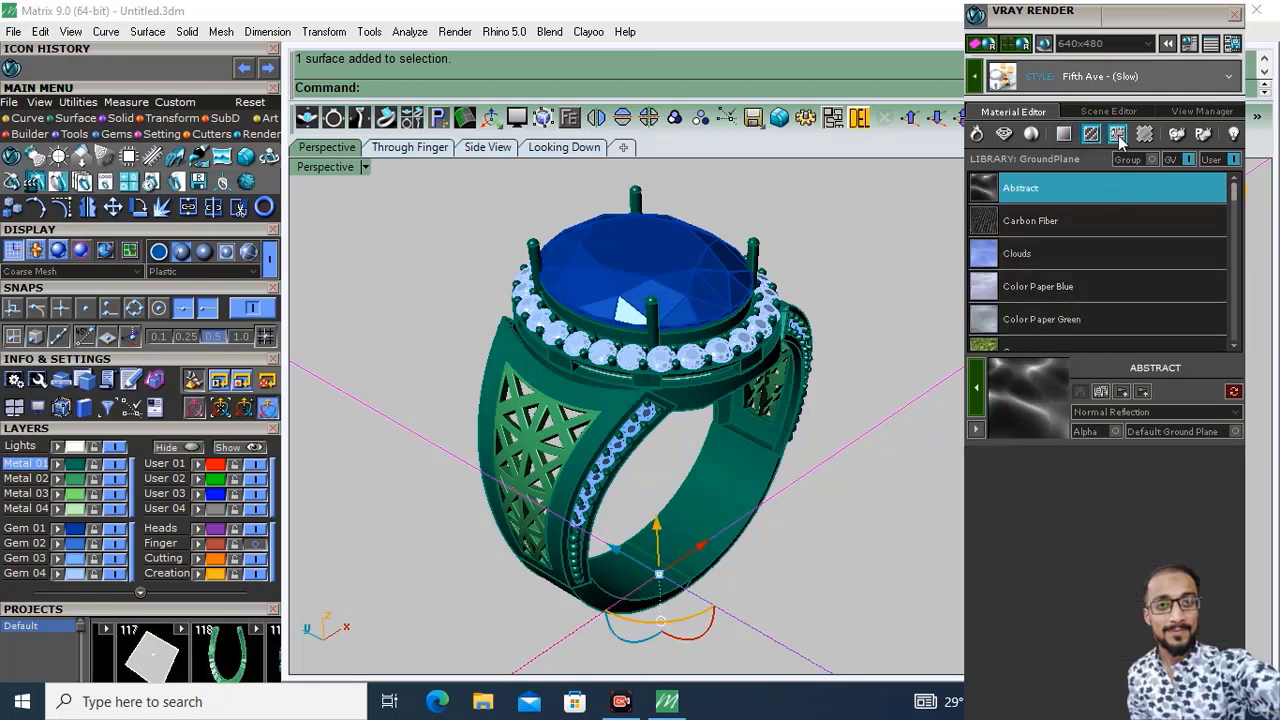
click(1145, 136)
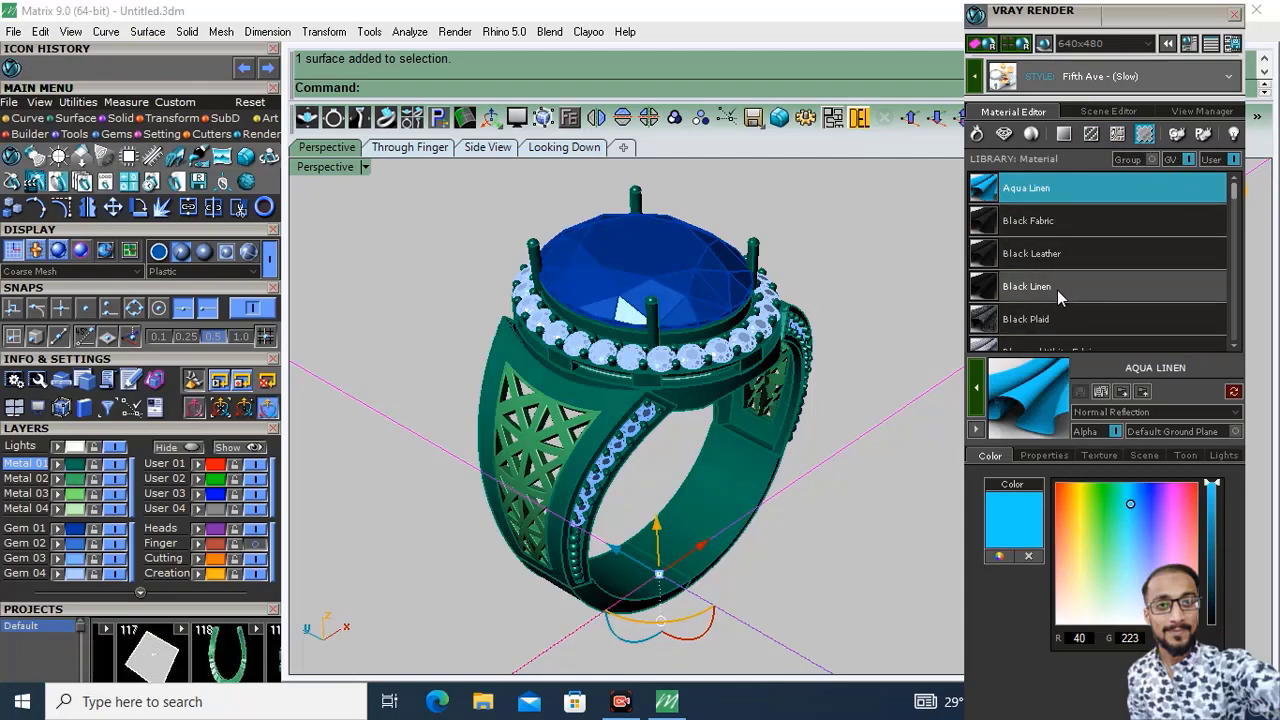
Preview the Gray to Black Reflective and Blue to Black Reflective materials from the GroundPlaneColor library for the ground plane
click(1063, 134)
scroll(1177, 297, down, 3)
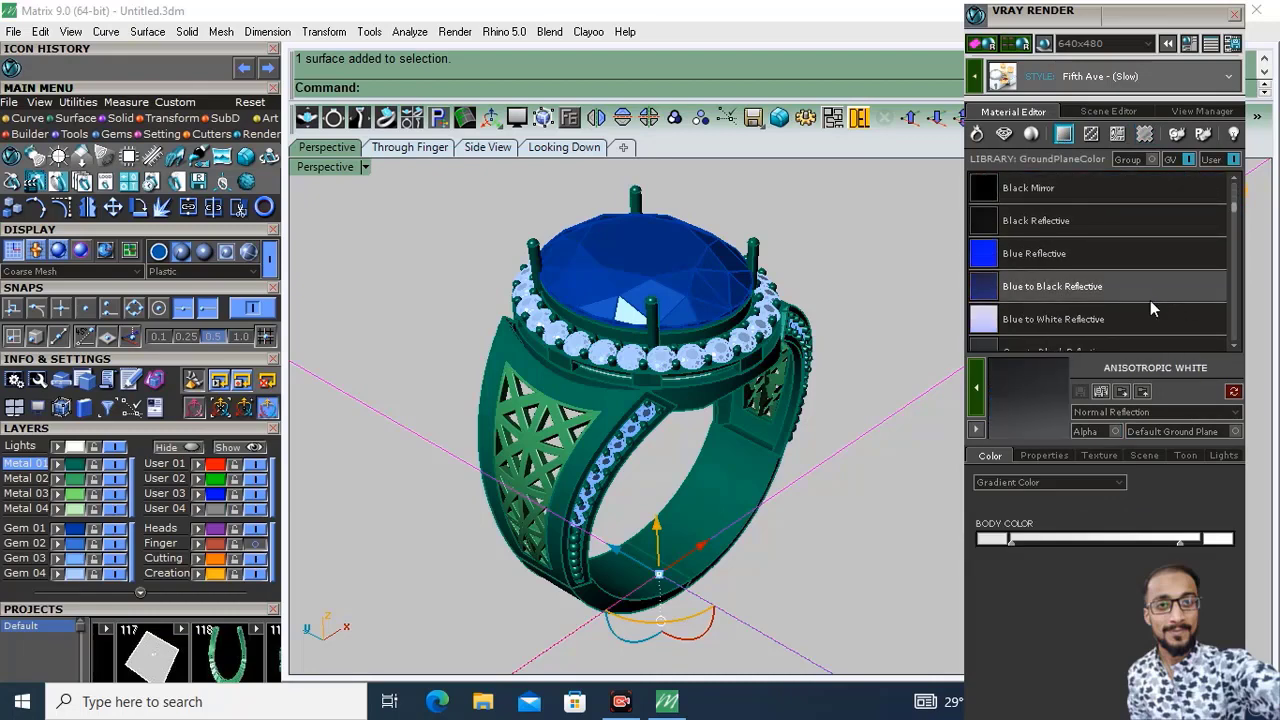
scroll(1108, 307, down, 2)
click(1047, 287)
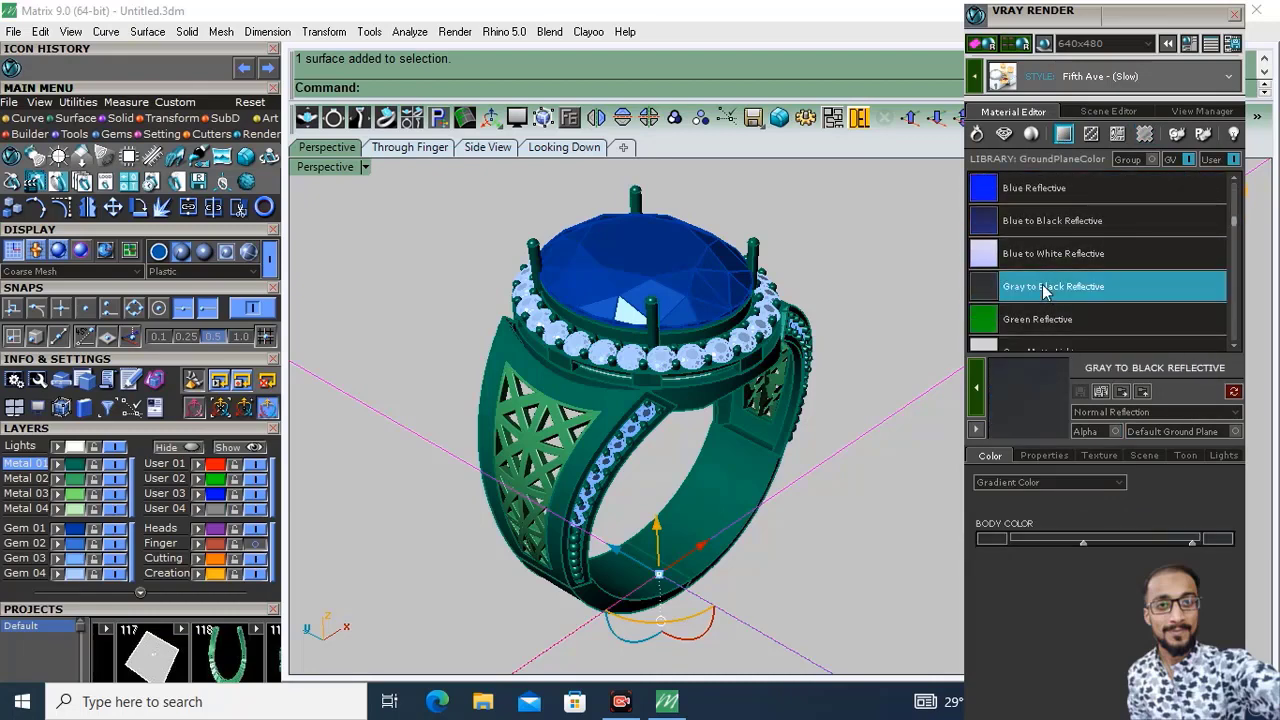
click(1043, 222)
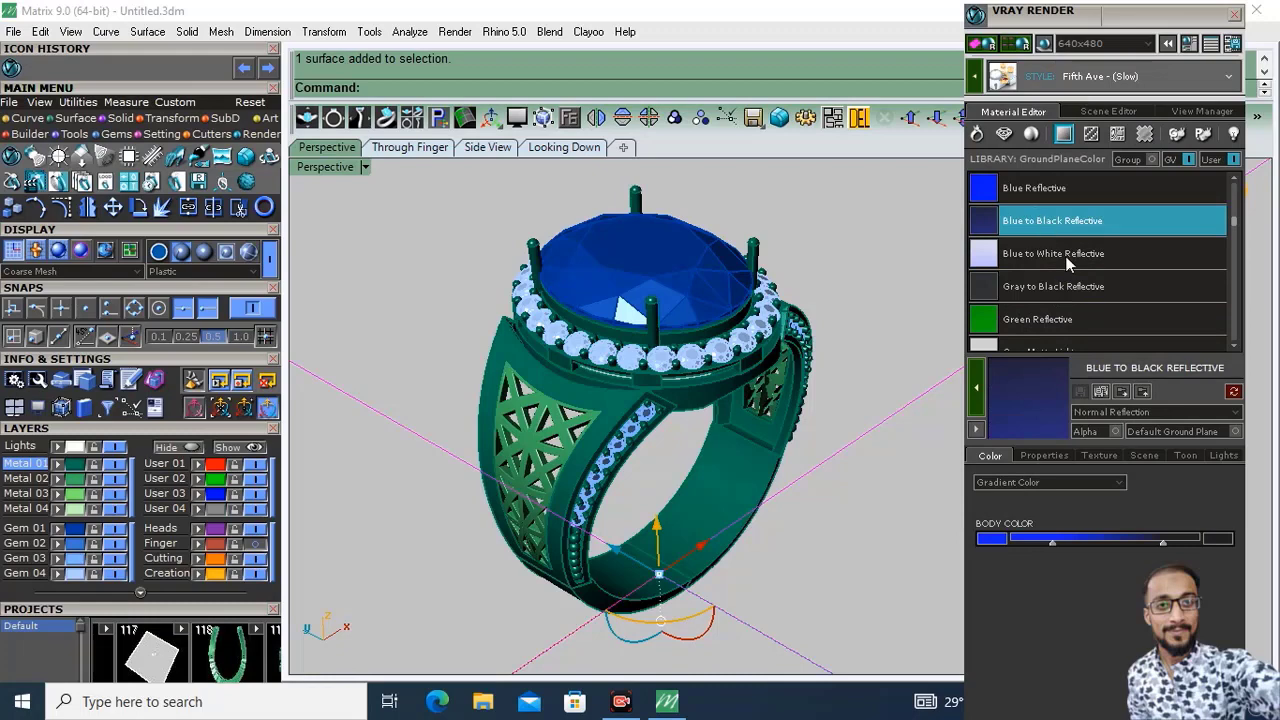
Open the Plastic material library, preview Brown Plastic and Black Plastic, and choose Grey Plastic for the ground plane
click(1205, 135)
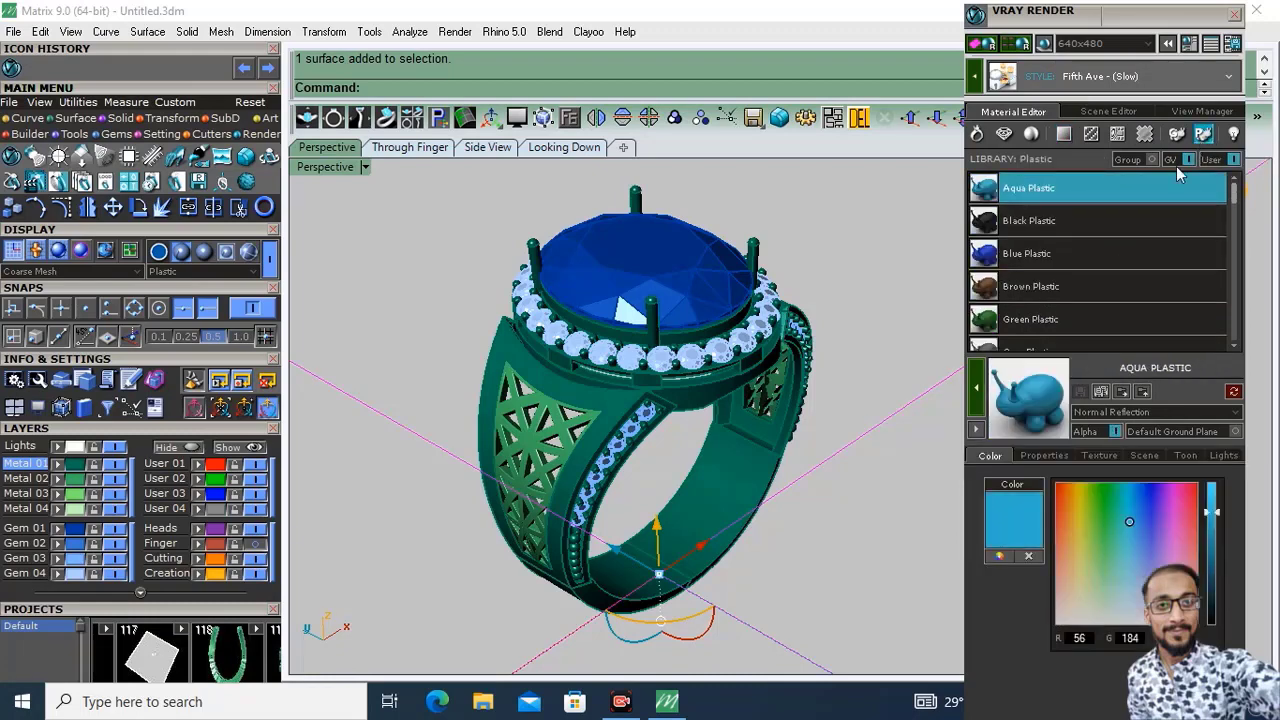
click(1058, 288)
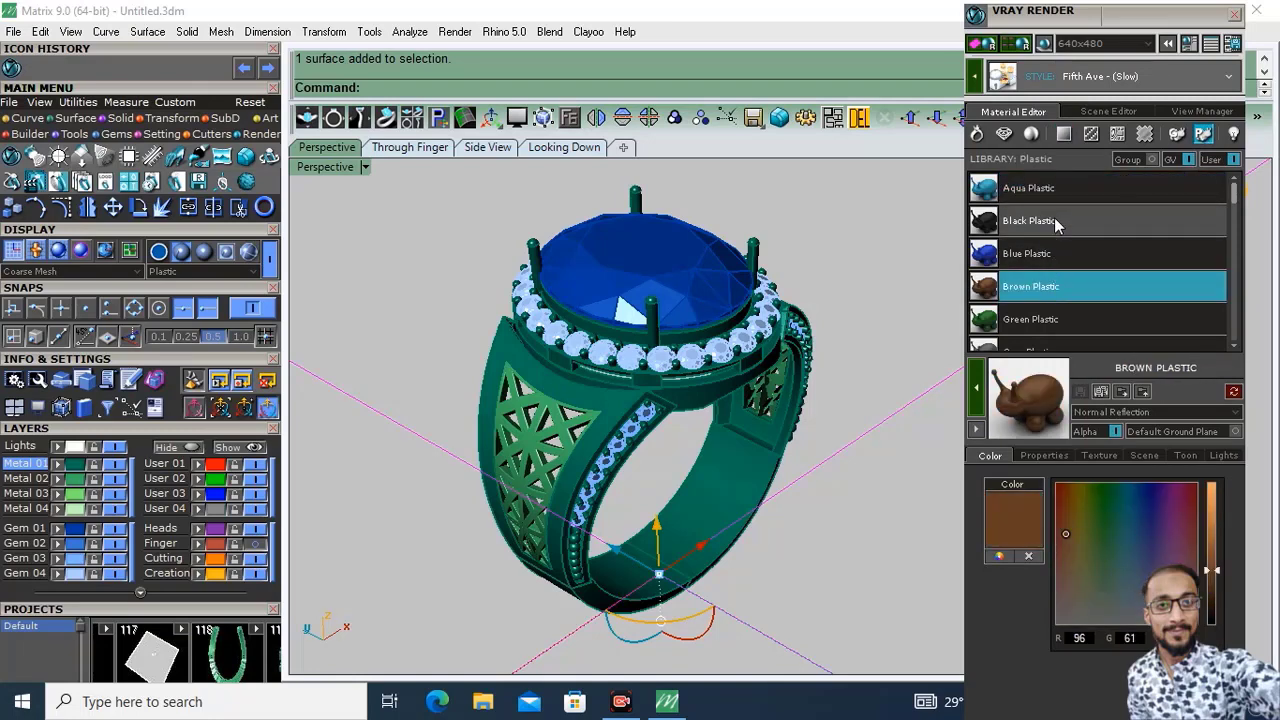
click(1055, 222)
scroll(1046, 334, down, 1)
click(1030, 320)
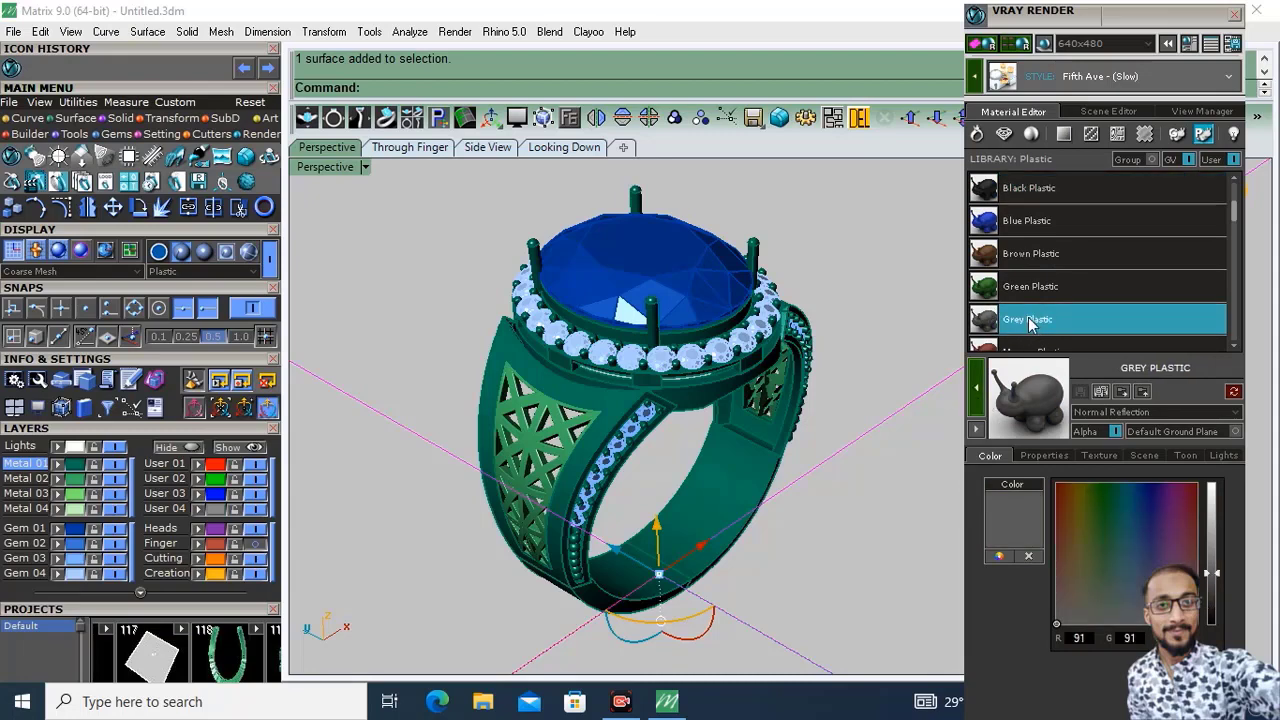
Recolor the Grey Plastic material to a dark teal blue (R 50, G 86) and apply it to the ground plane
click(1142, 587)
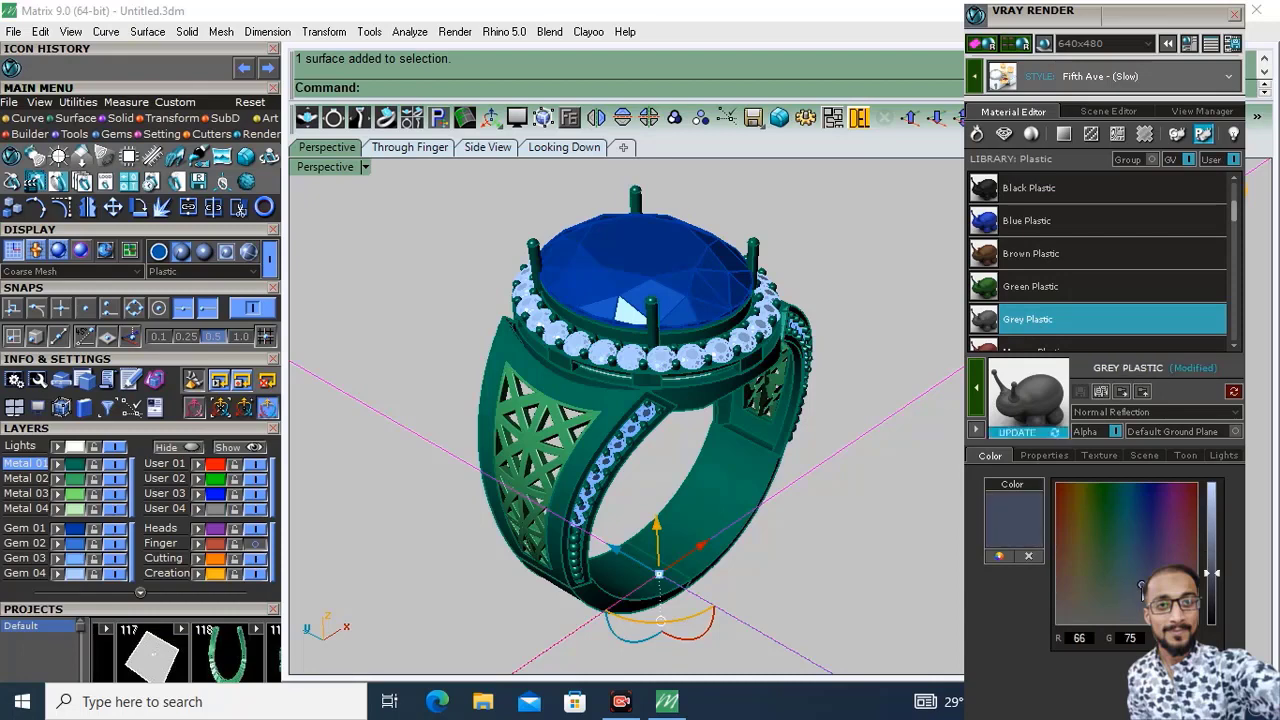
drag(1142, 585, 1044, 577)
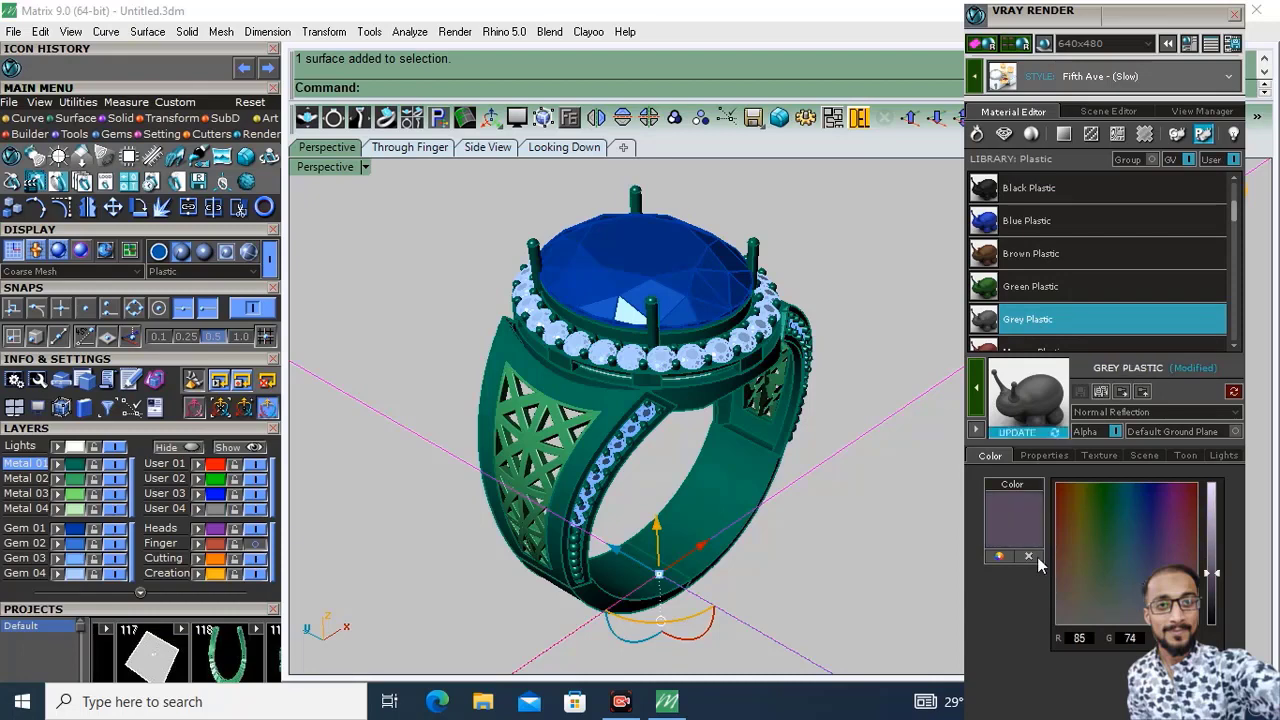
click(1094, 577)
click(1109, 596)
click(1129, 563)
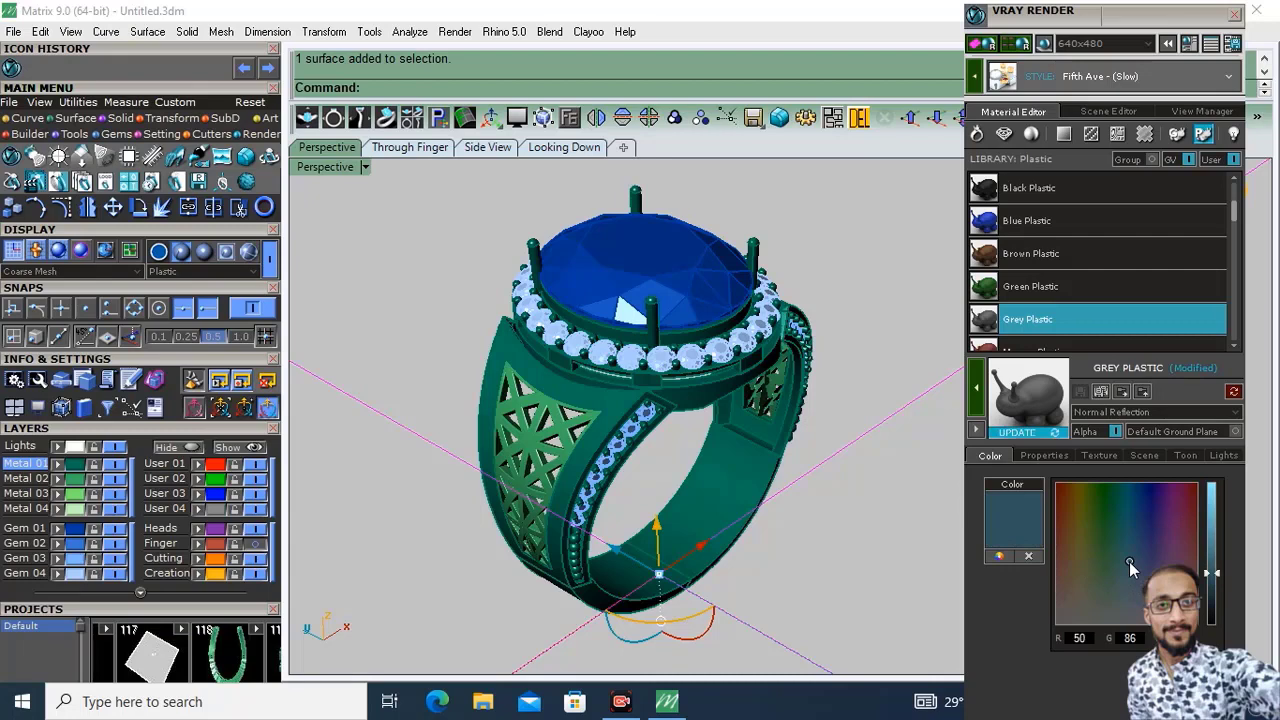
click(962, 411)
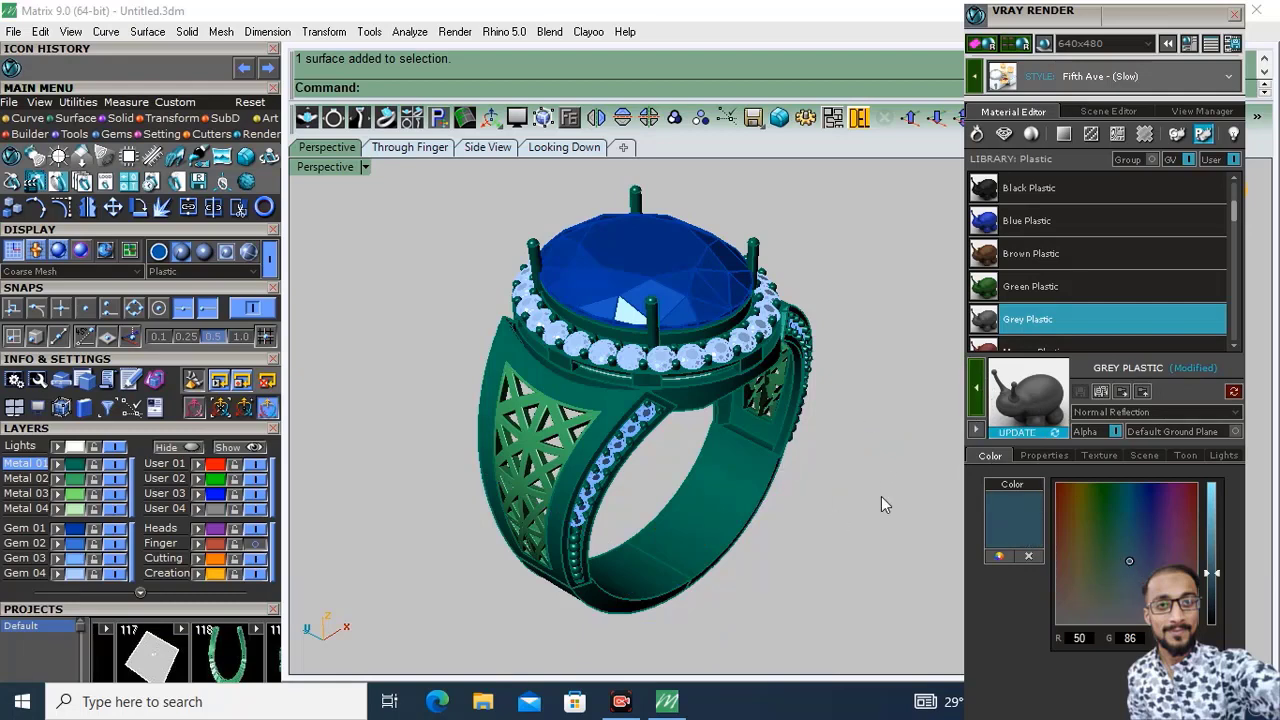
Look through the GroundPlaneColor, Pearl, GroundPlane, Material, Glass and Metal libraries to compare the available materials
click(1064, 134)
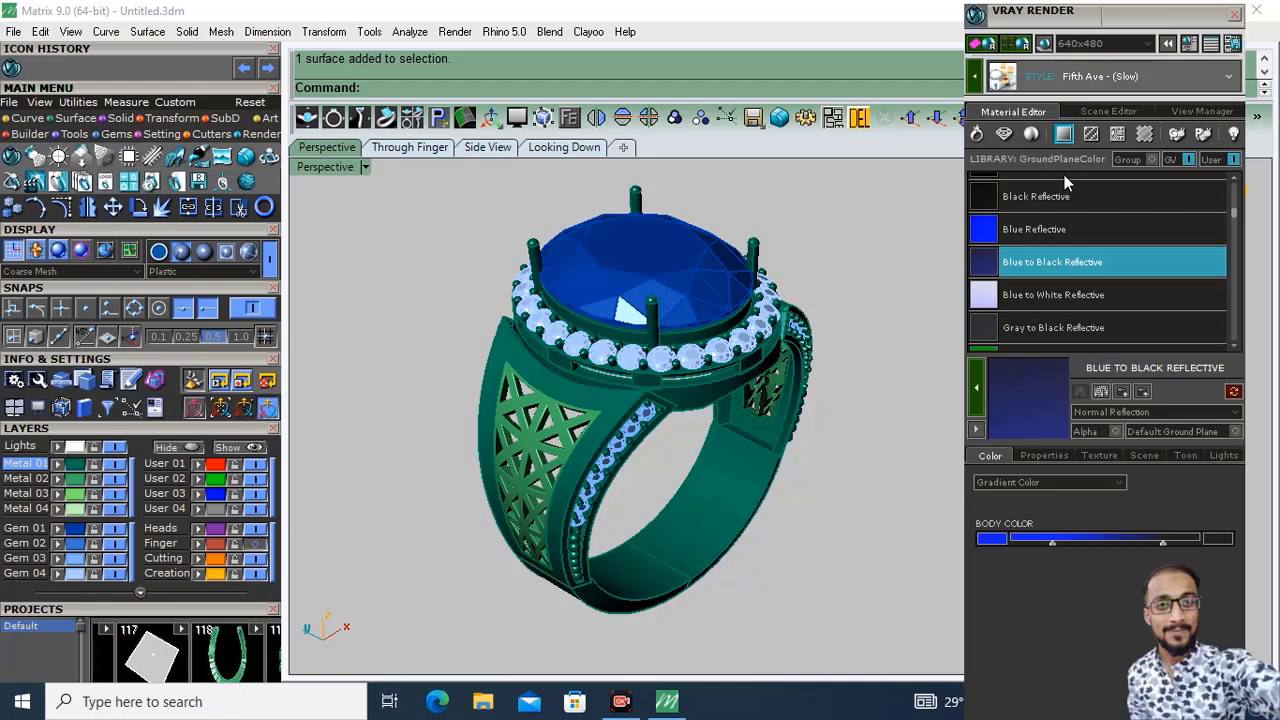
click(1032, 136)
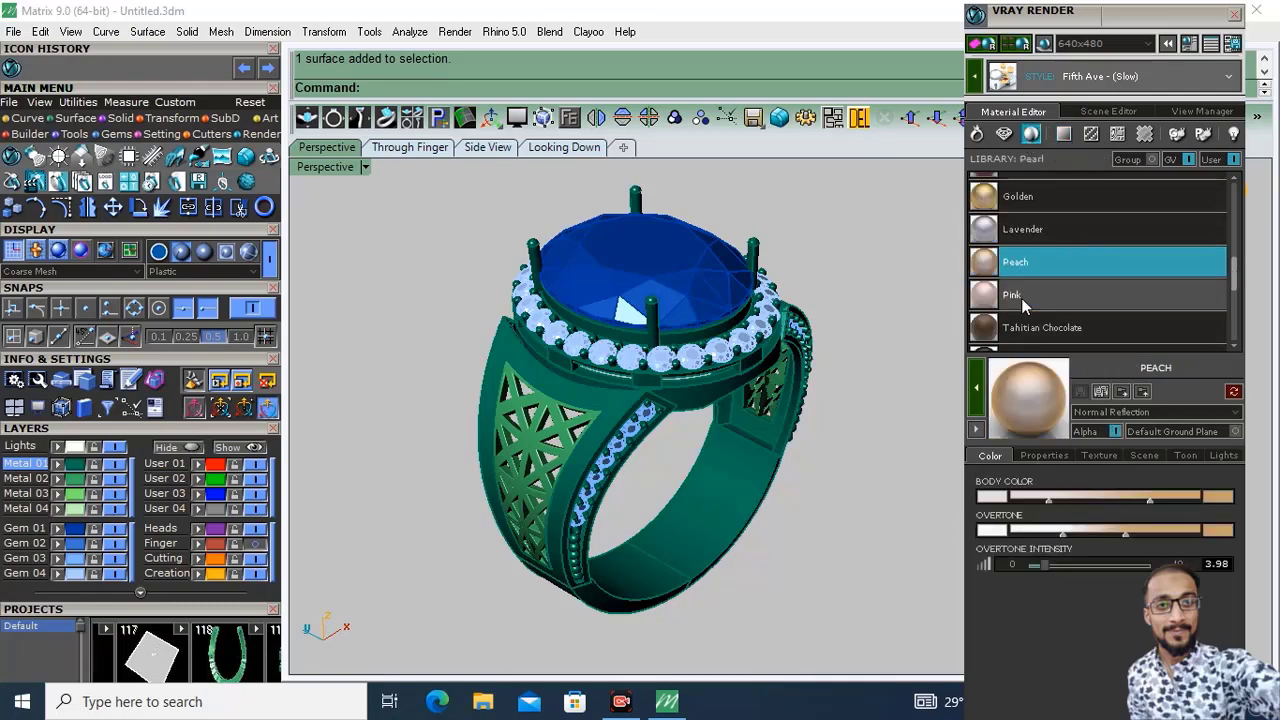
click(1093, 135)
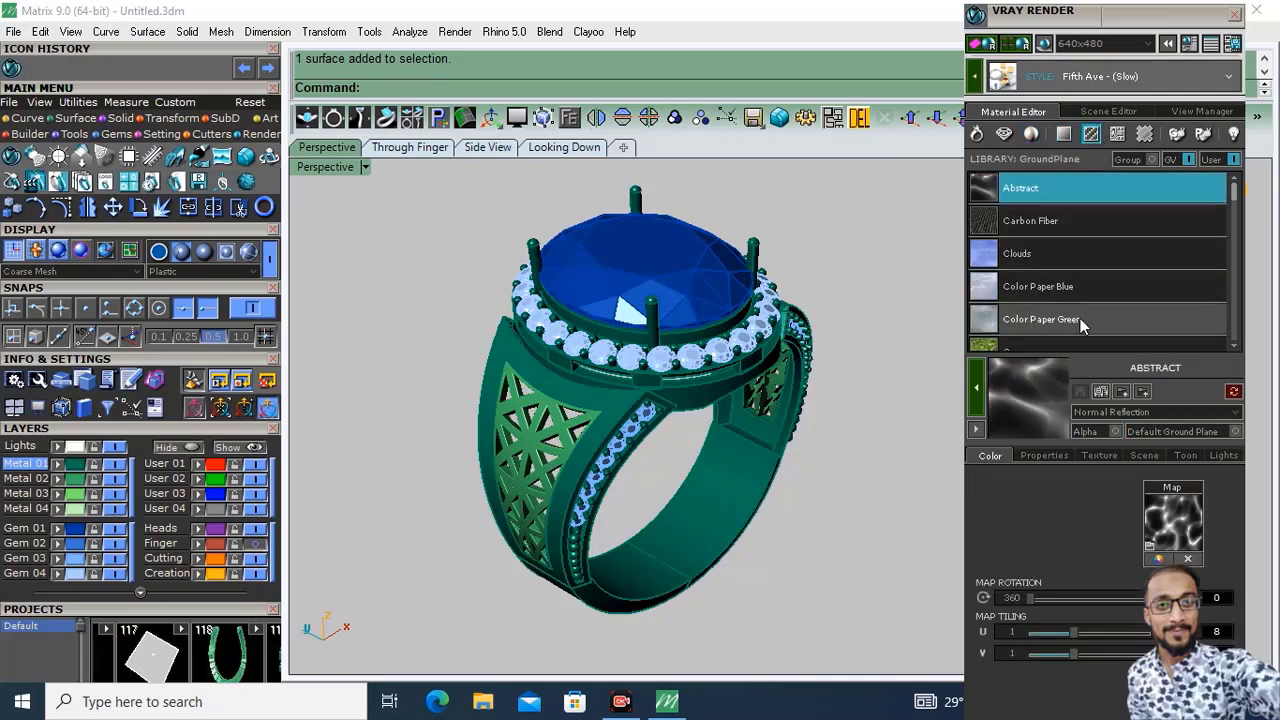
click(1145, 134)
scroll(1089, 277, down, 2)
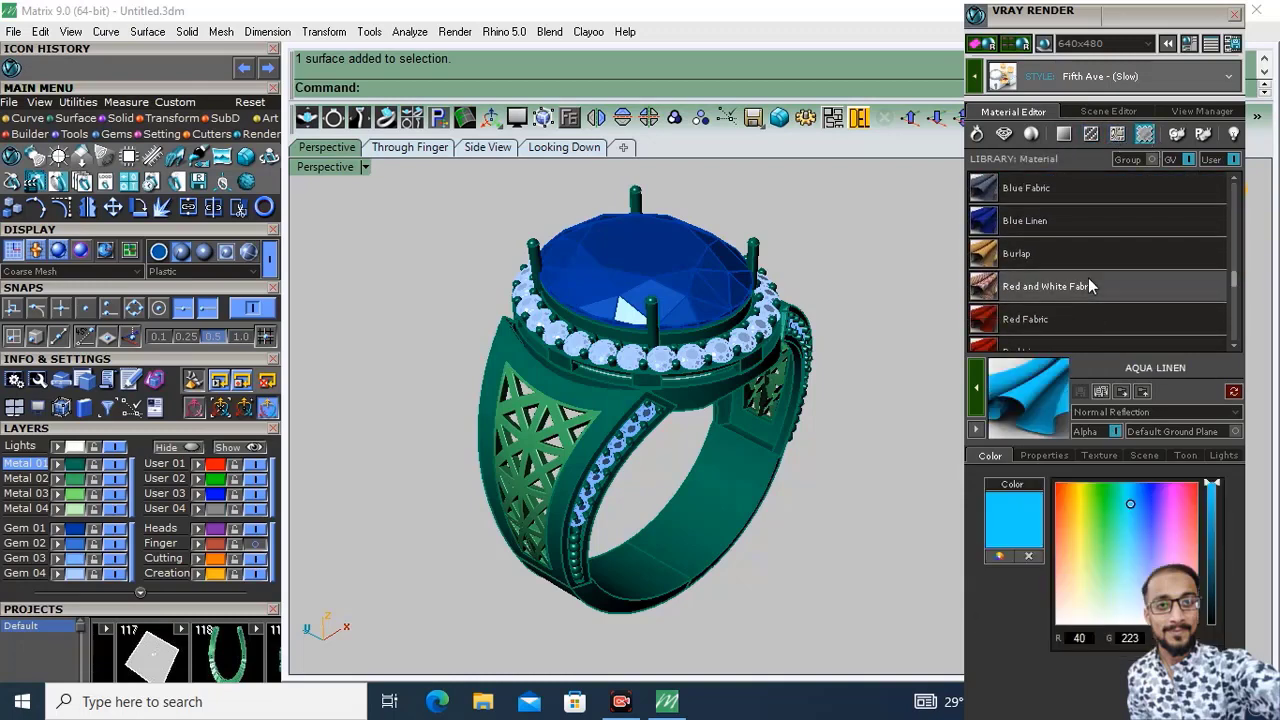
click(1177, 134)
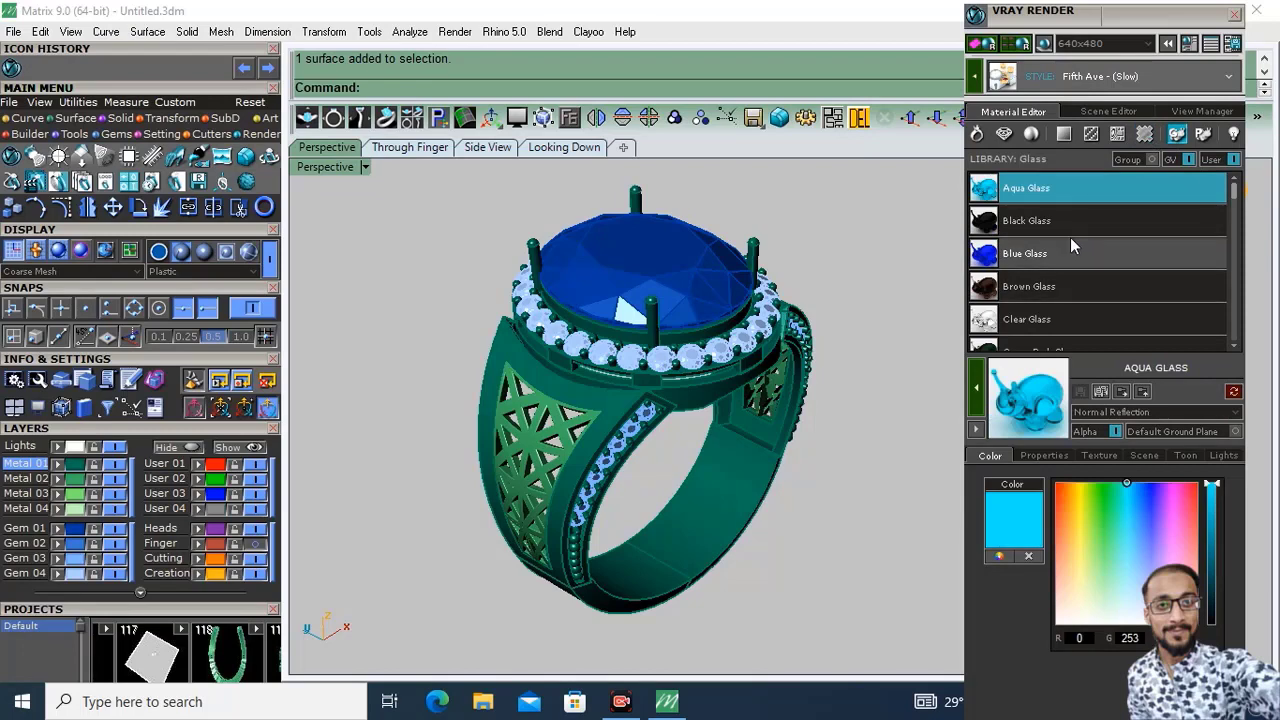
click(978, 136)
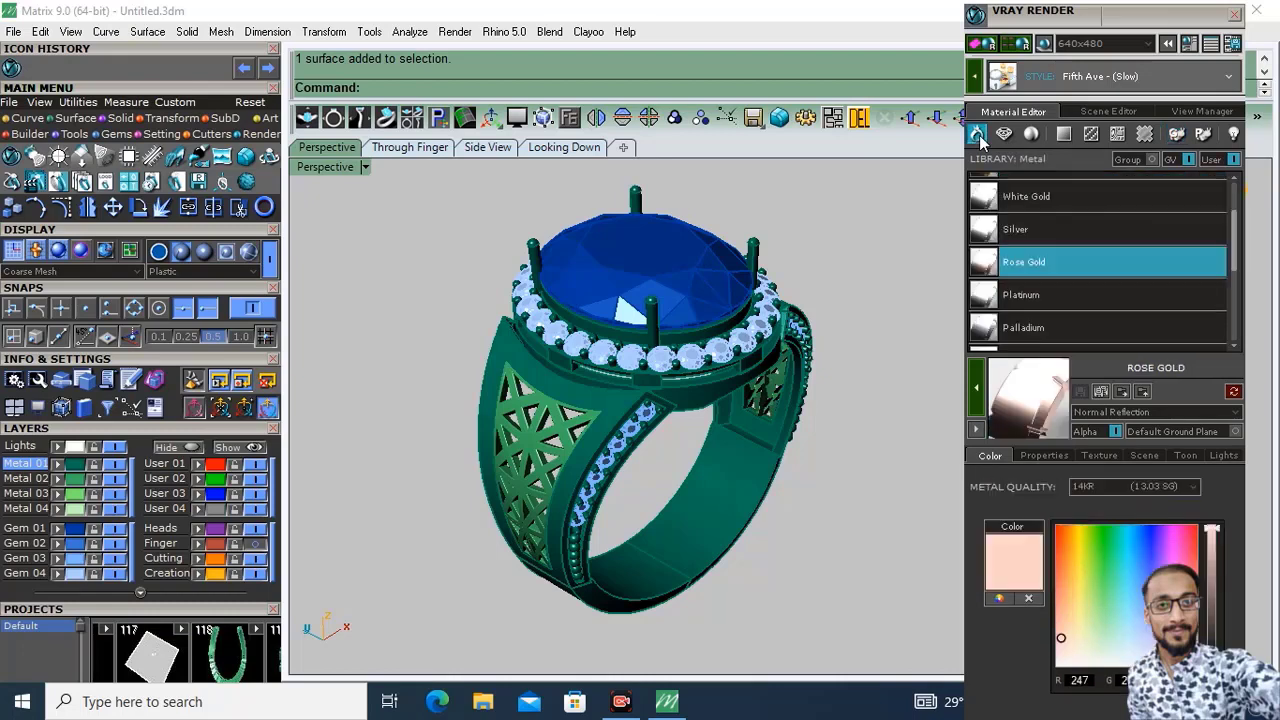
scroll(1061, 268, up, 1)
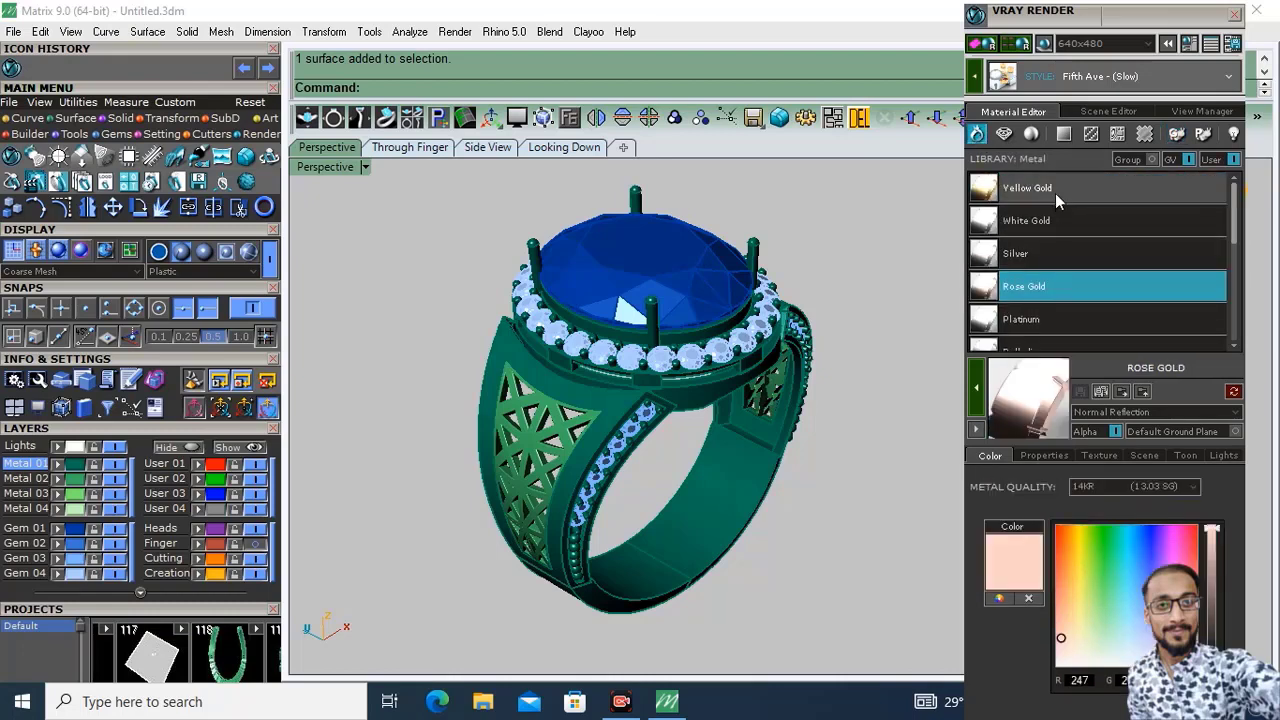
Check the Pearl, Plastic, GroundPlaneColor and Gem libraries again, and review the full list of Pearl materials
click(1031, 135)
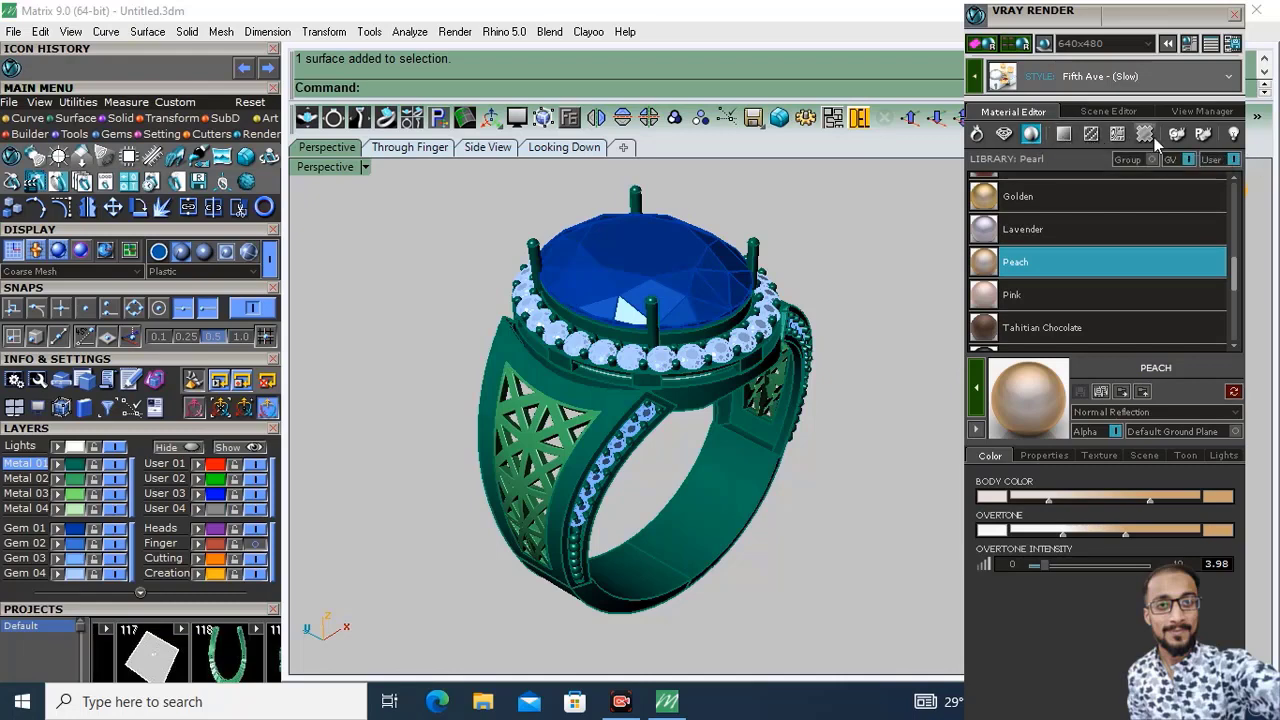
click(1203, 133)
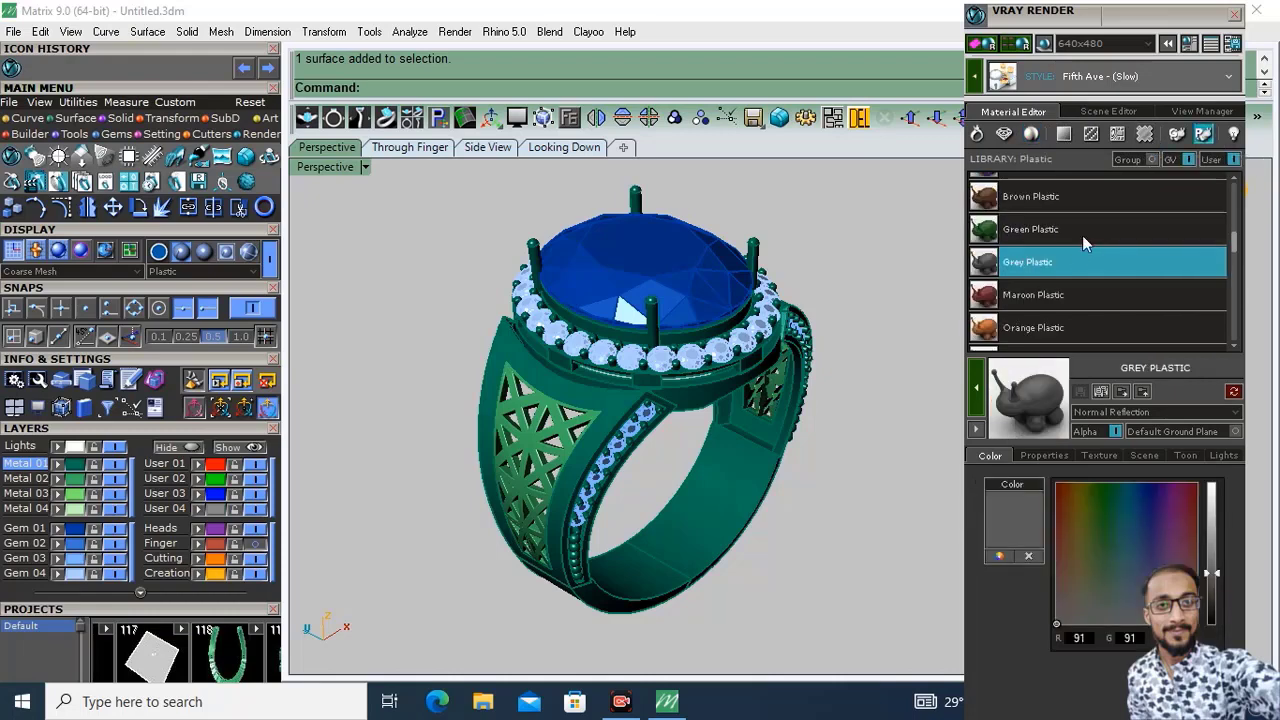
click(1065, 134)
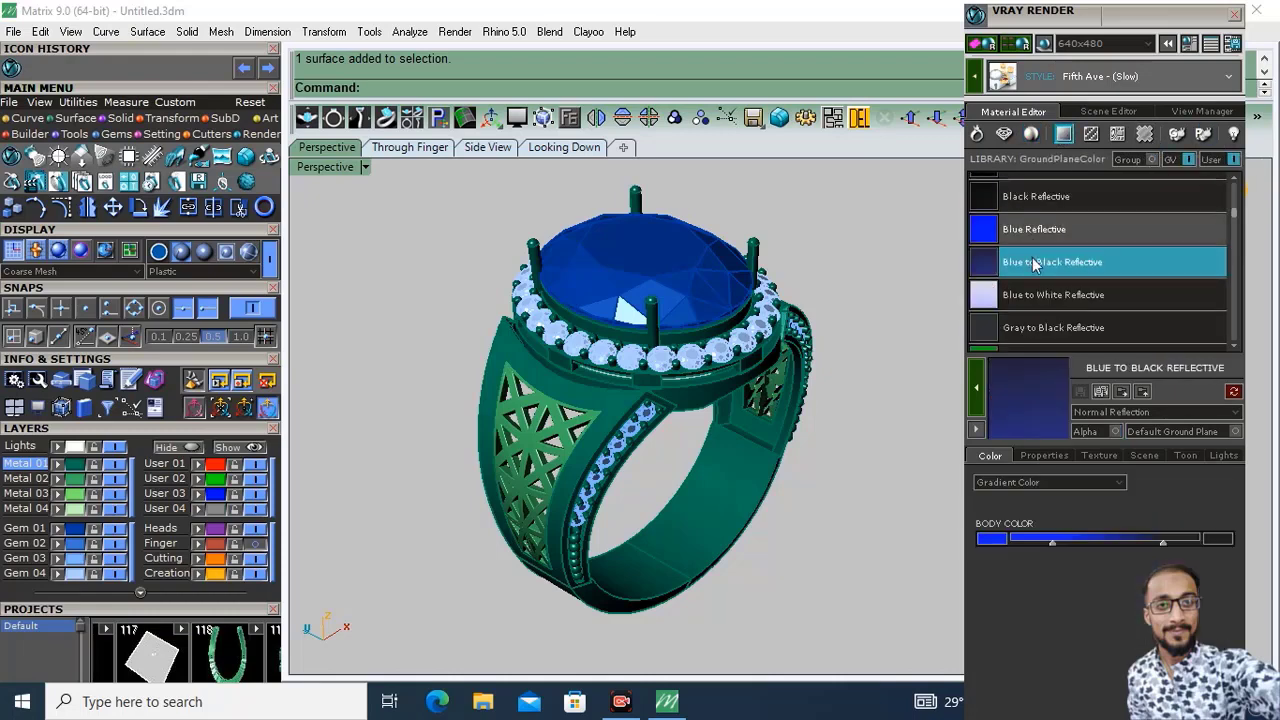
click(1004, 134)
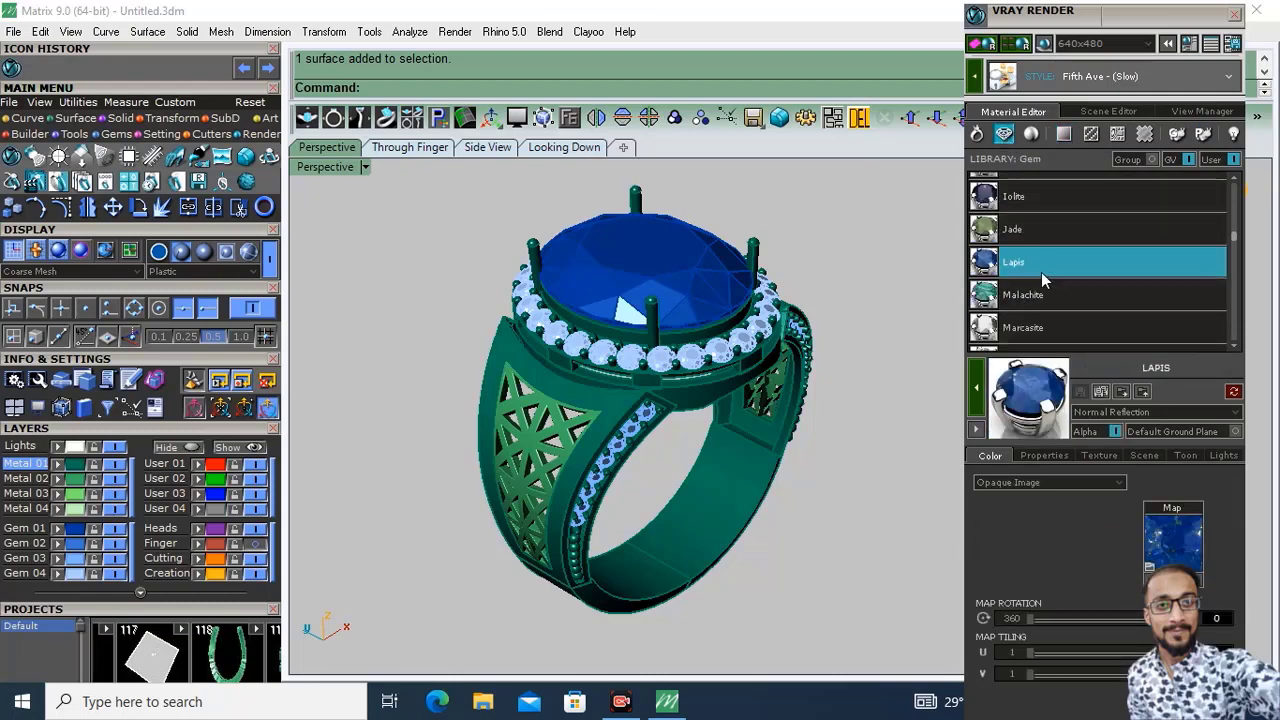
click(1033, 135)
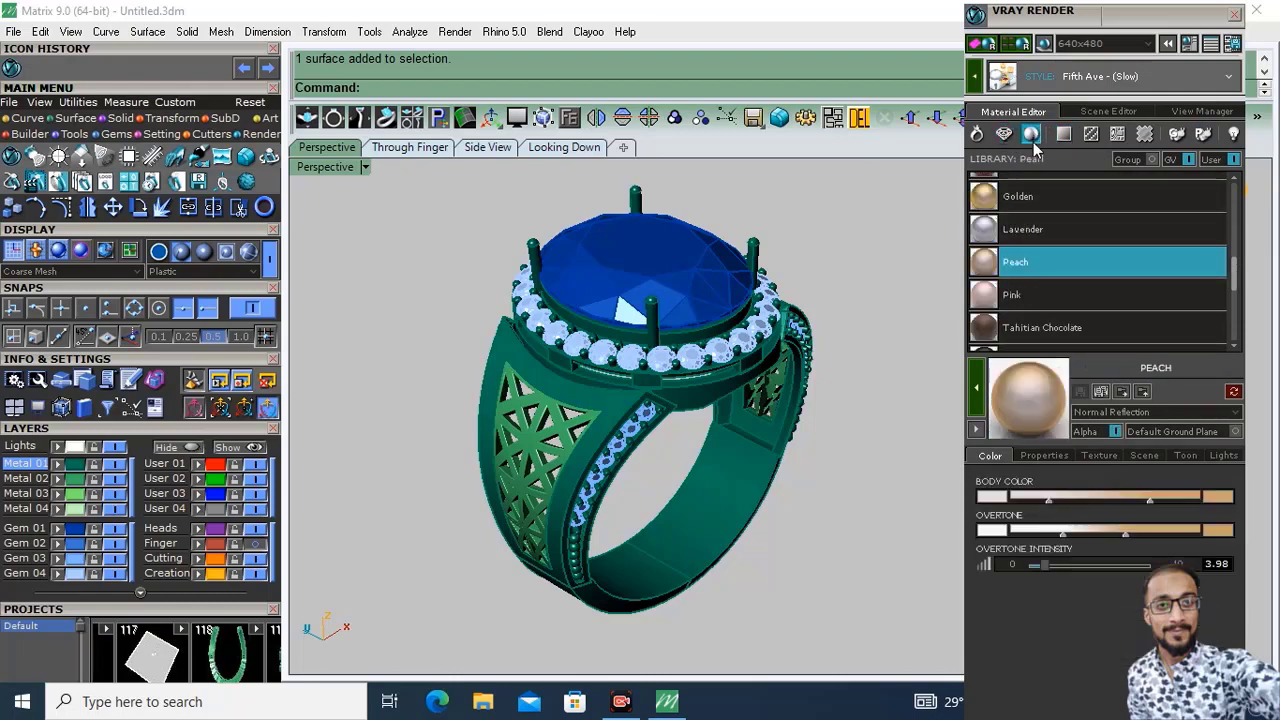
scroll(1055, 282, down, 2)
scroll(1044, 285, up, 4)
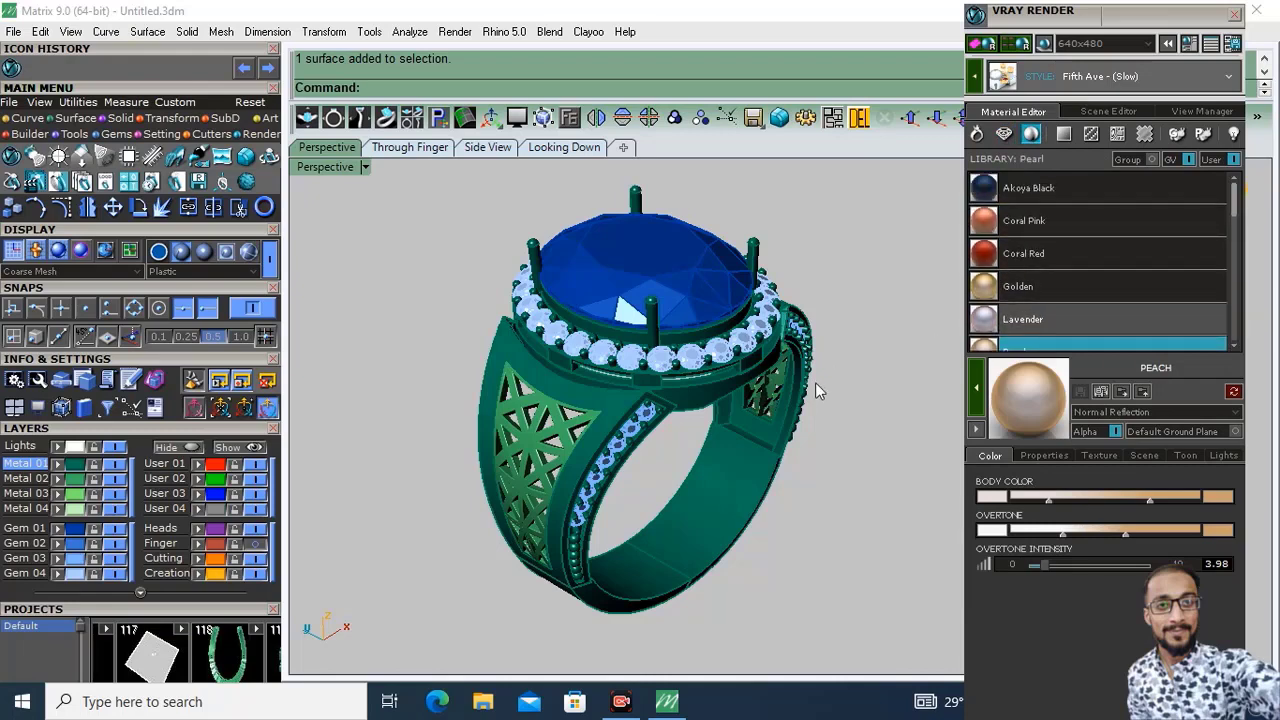
Make a 640x480 test render of the single ring in the perspective view and close the frame buffer
right_drag(723, 396, 702, 415)
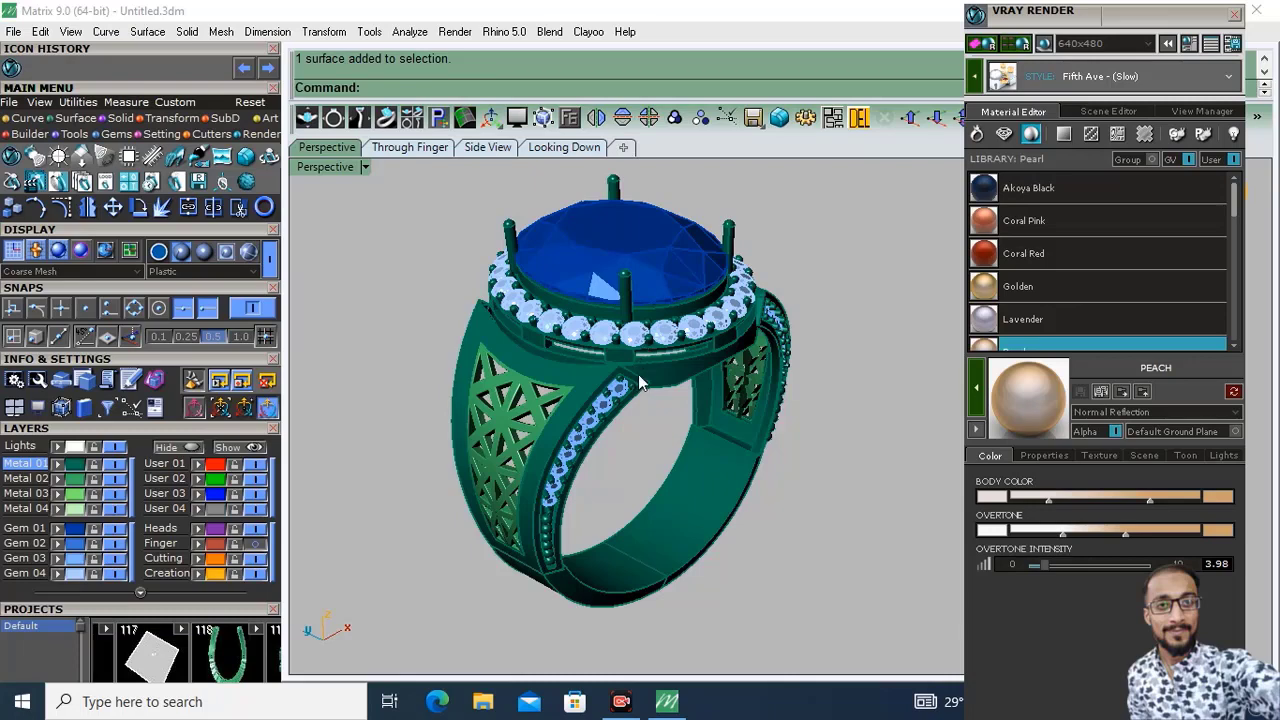
click(1019, 46)
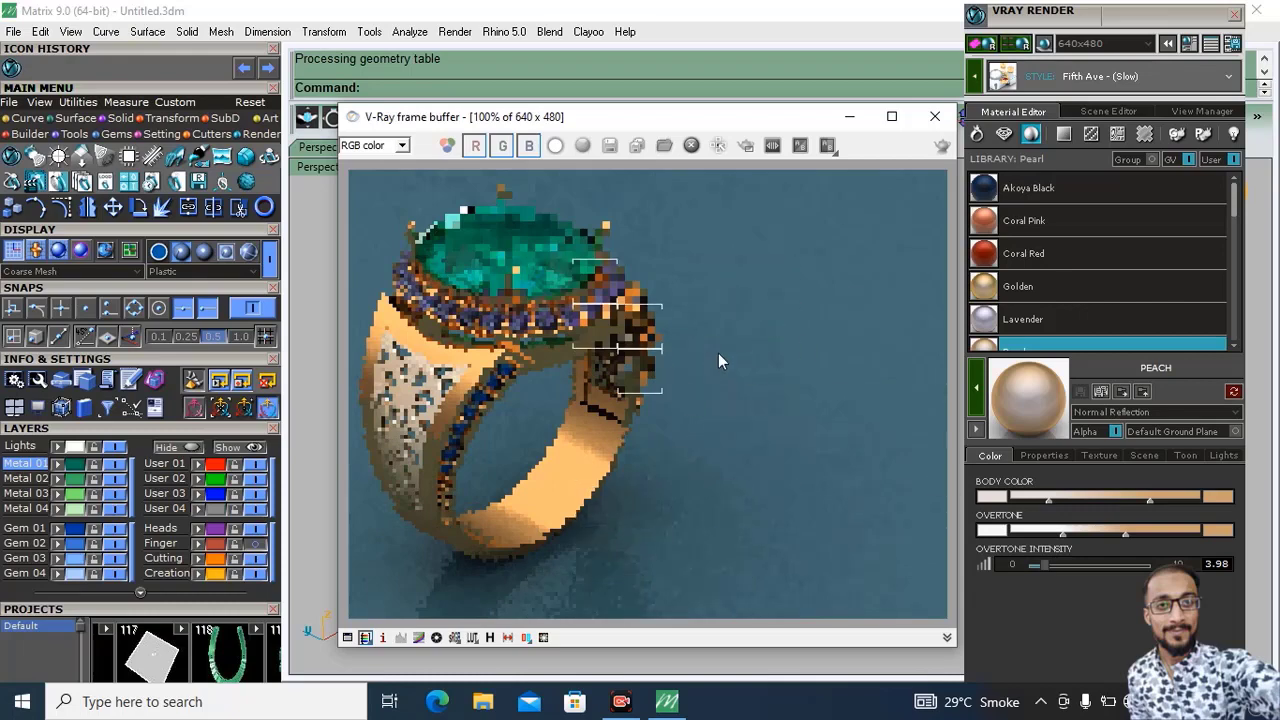
click(935, 116)
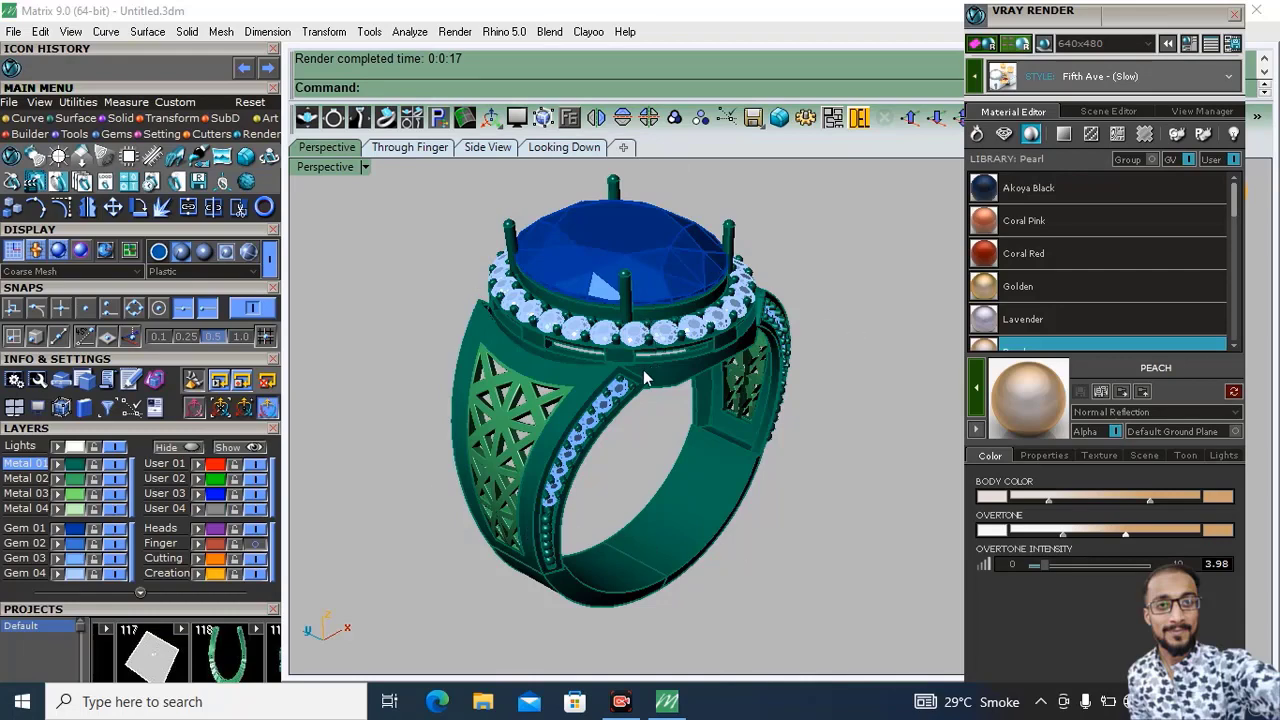
Lock the Lights layer, select all the ring's parts and group them
mouse_move(648, 385)
right_down()
mouse_move(693, 358)
mouse_move(680, 345)
mouse_move(634, 371)
right_up()
click(95, 446)
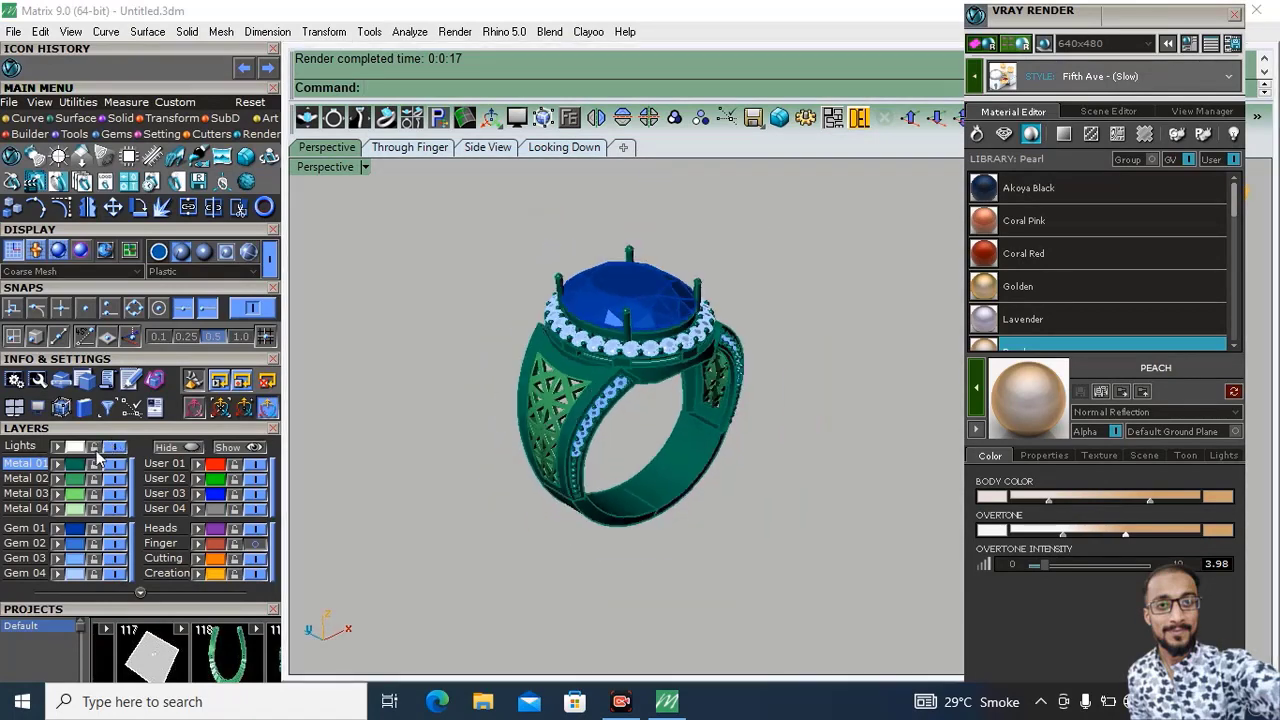
key(ctrl+a)
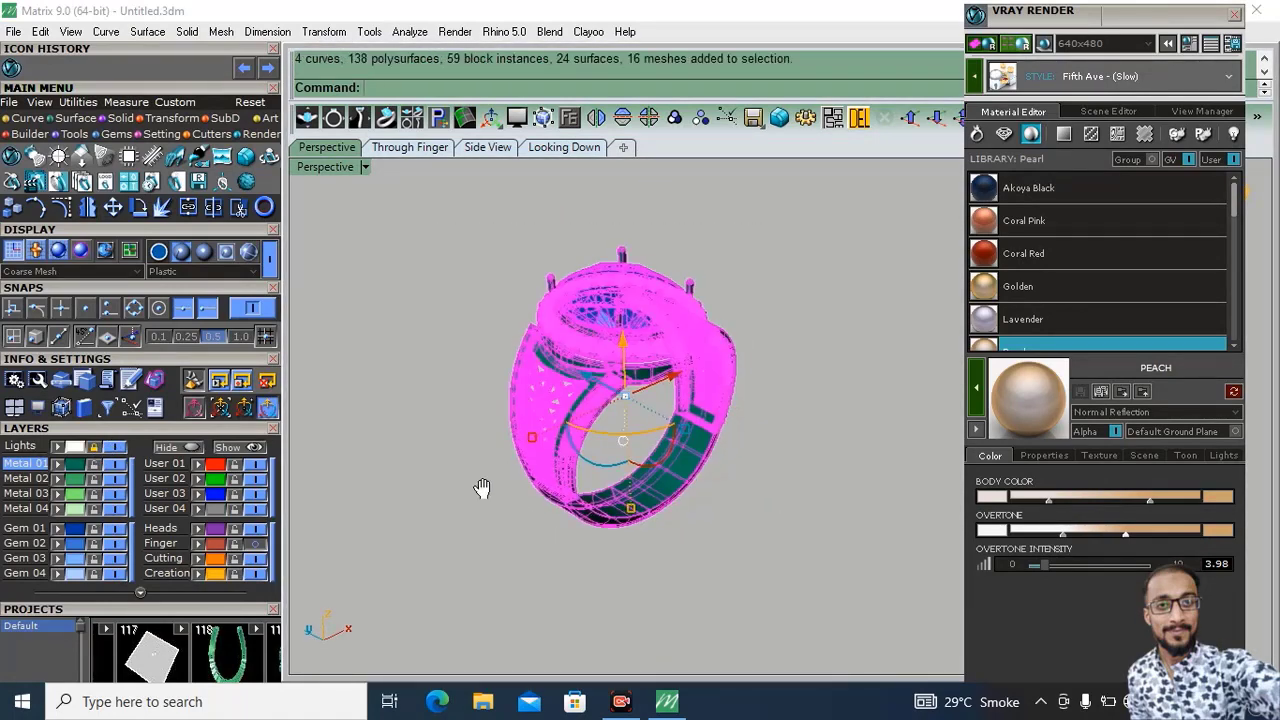
click(674, 118)
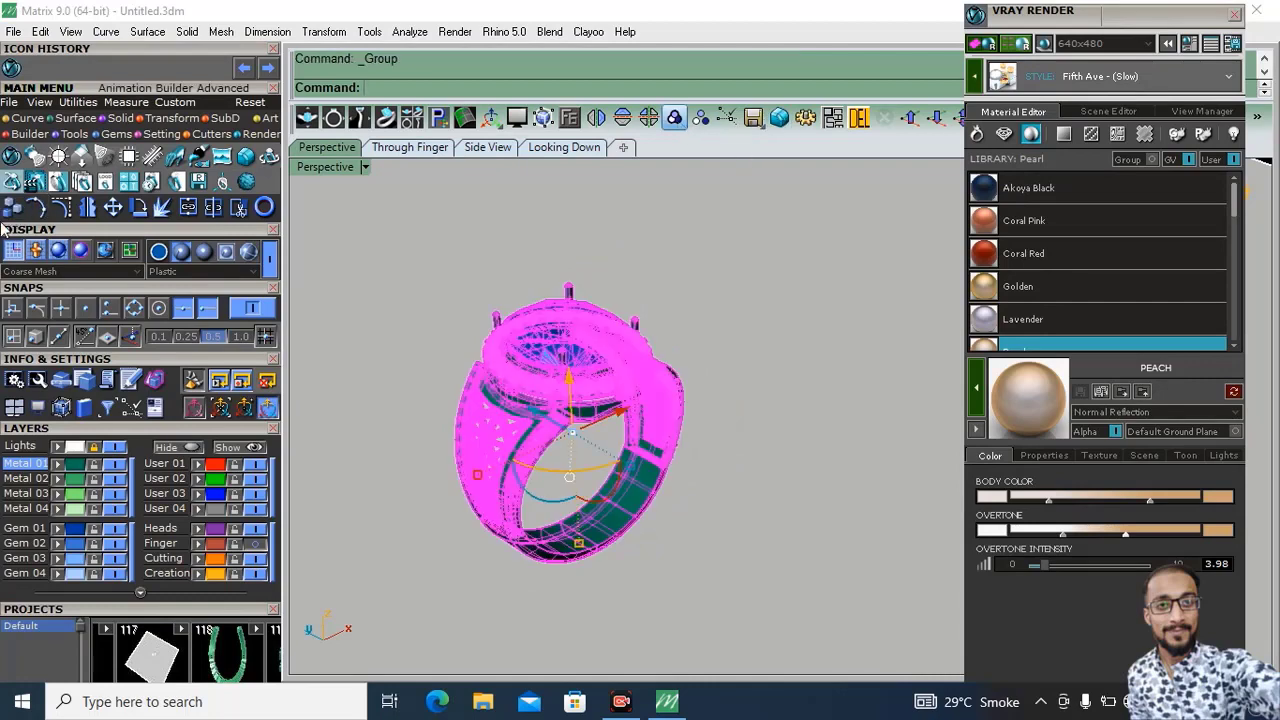
Copy the grouped ring and place the duplicate beside the original
click(139, 207)
click(547, 366)
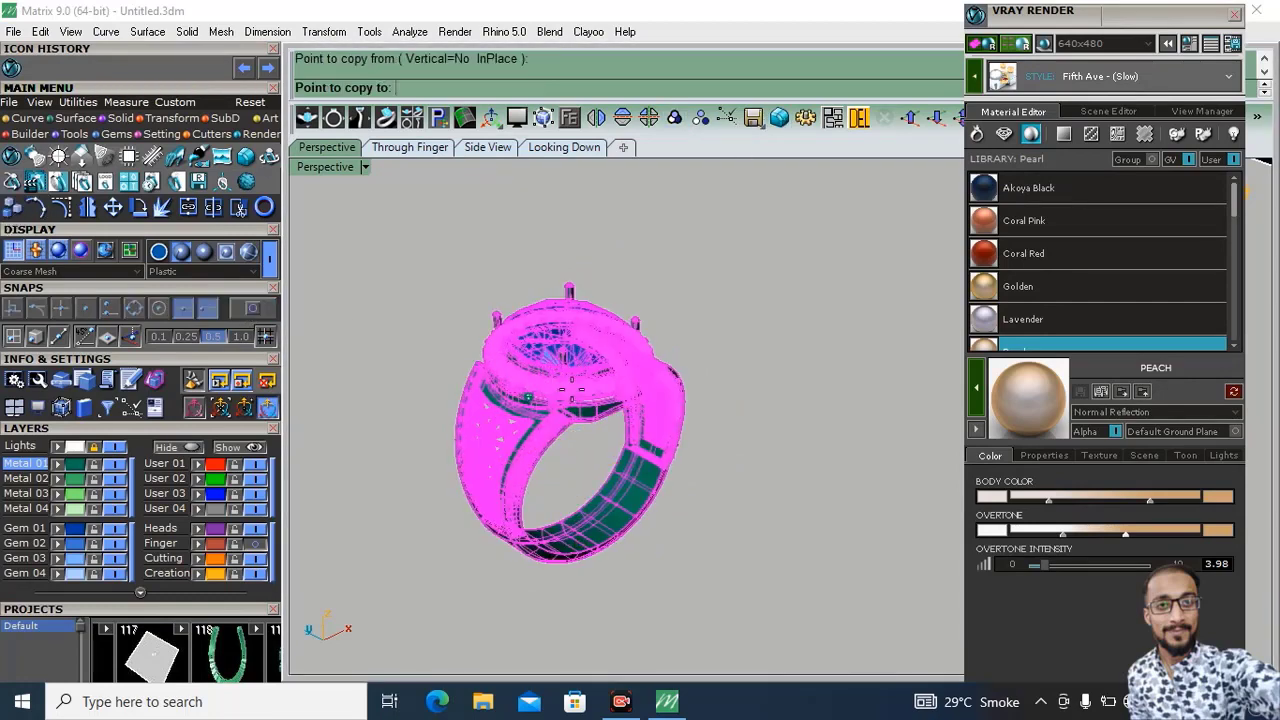
click(712, 300)
key(Return)
Rotate the copied ring onto its side with the gumball and move it clear of the original ring
right_drag(748, 322, 748, 405)
drag(745, 437, 806, 428)
key(Escape)
right_drag(806, 428, 806, 374)
drag(806, 374, 952, 226)
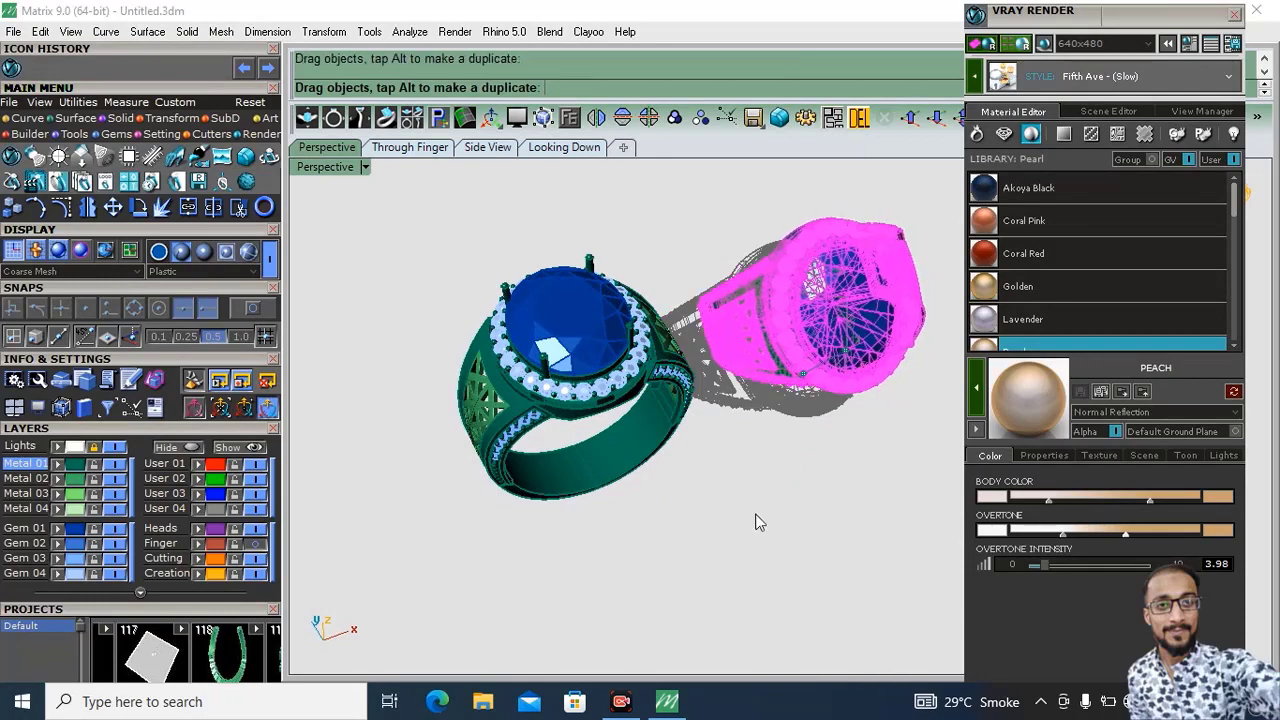
key(Escape)
Fine-tune the copied ring's placement with the gumball so it lies on its side behind the upright ring
right_drag(680, 491, 770, 383)
click(770, 383)
drag(775, 430, 803, 470)
key(Escape)
right_drag(747, 512, 735, 515)
scroll(790, 360, up, 2)
right_drag(748, 388, 746, 440)
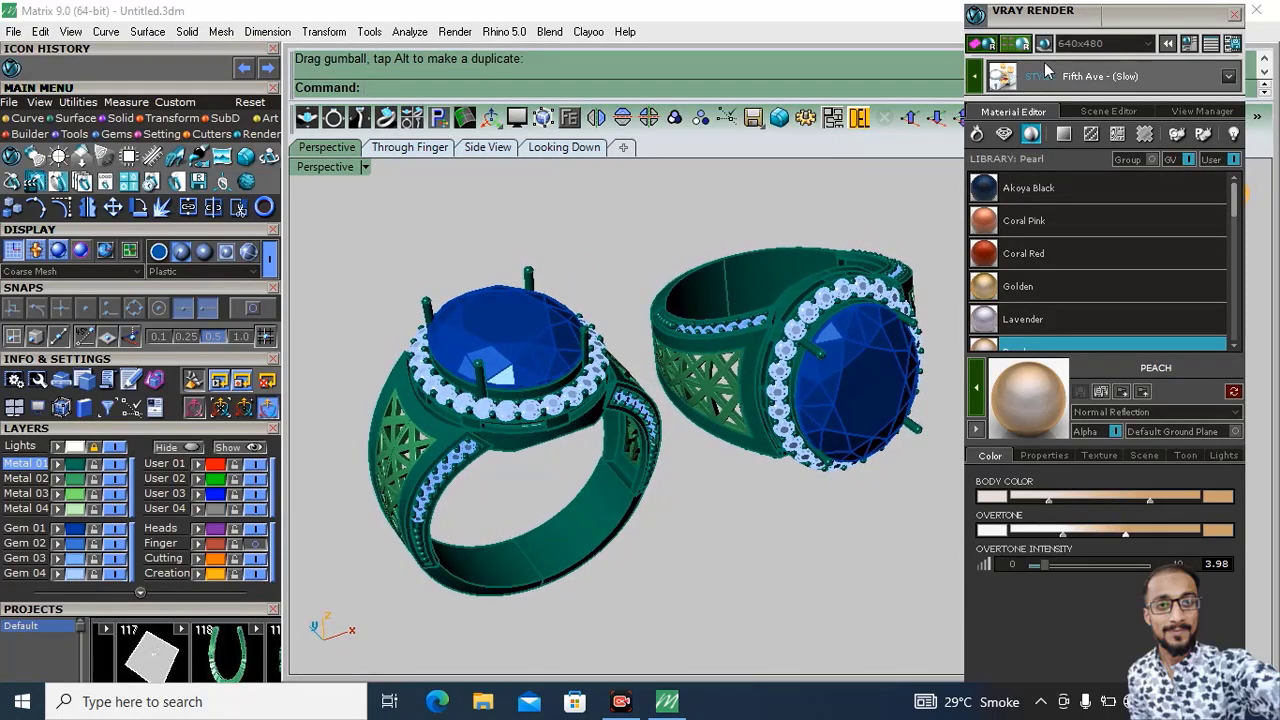
Set the render output size to 1920x1000 and look through the preset resolutions without choosing one
click(1098, 48)
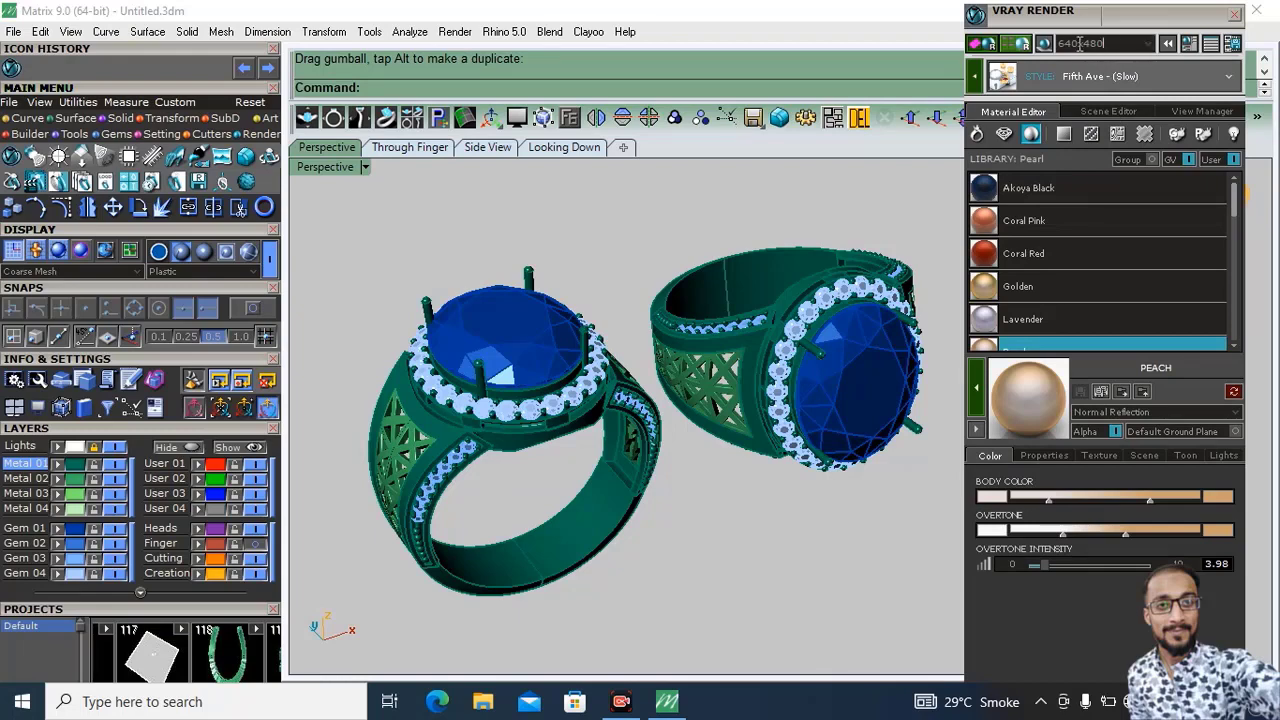
text(1920)
key(BackSpace)
text(100)
click(1148, 44)
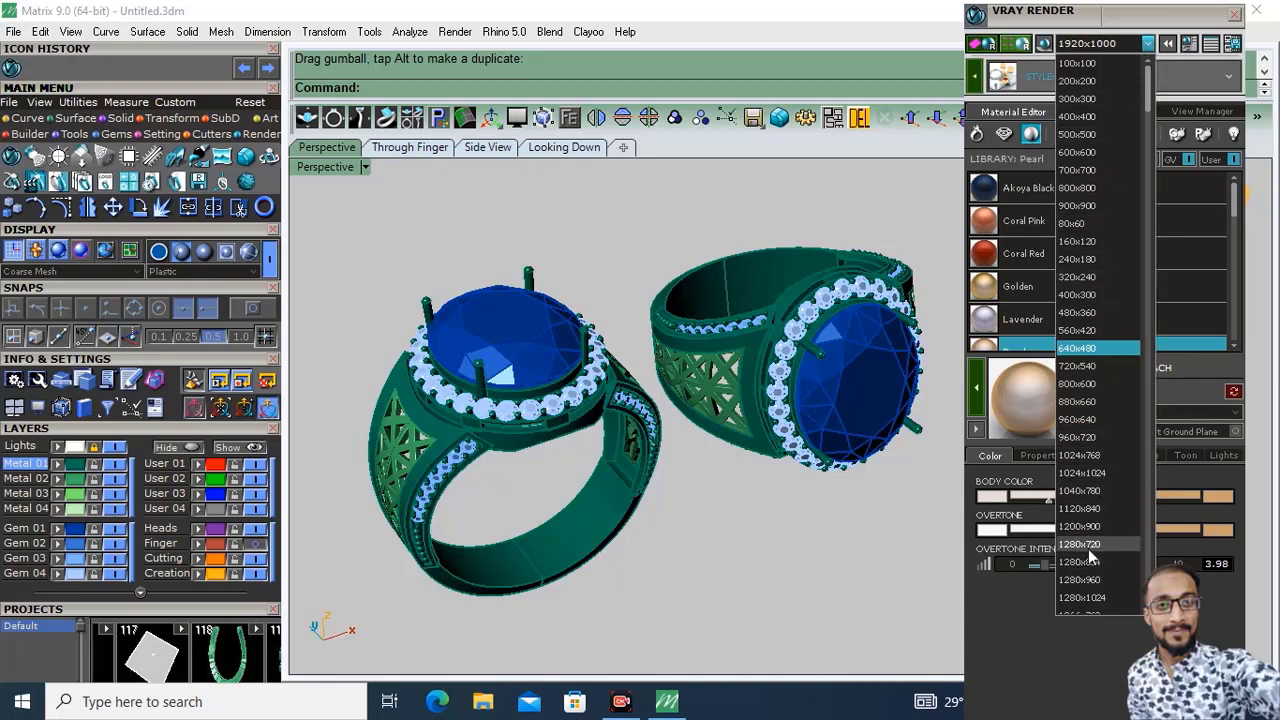
scroll(1088, 548, down, 3)
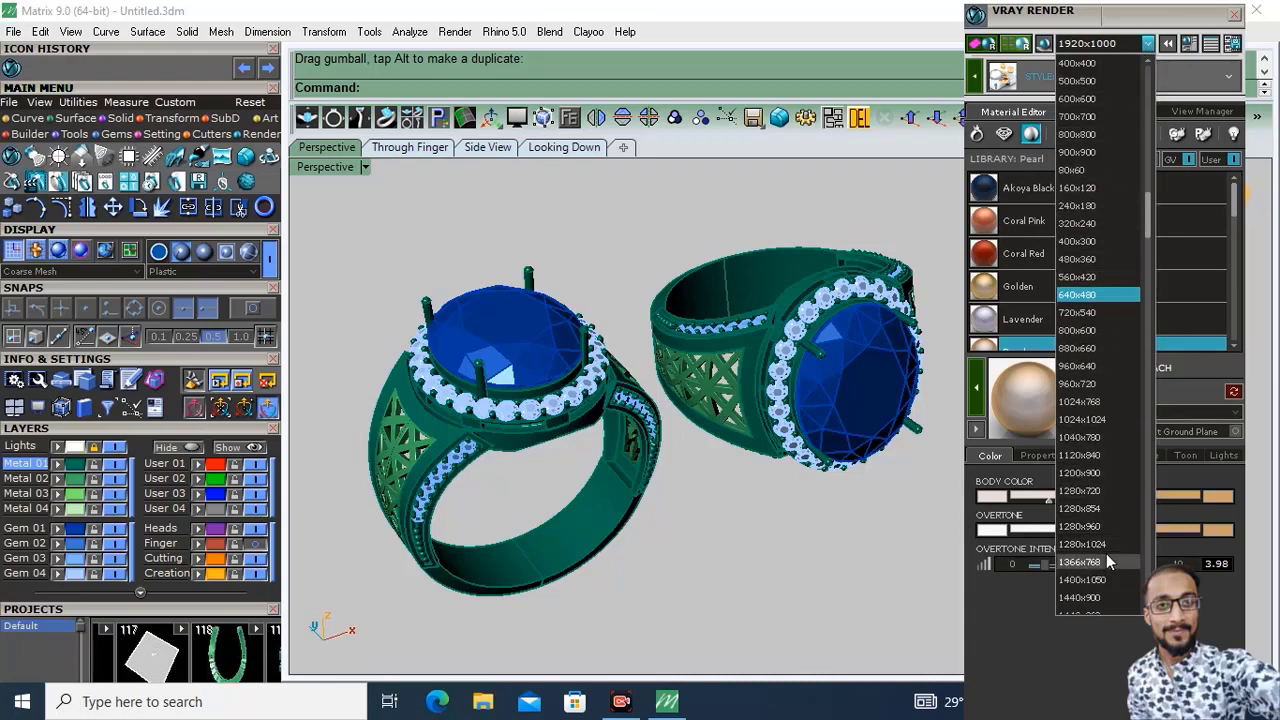
scroll(1085, 514, down, 3)
scroll(1080, 515, up, 6)
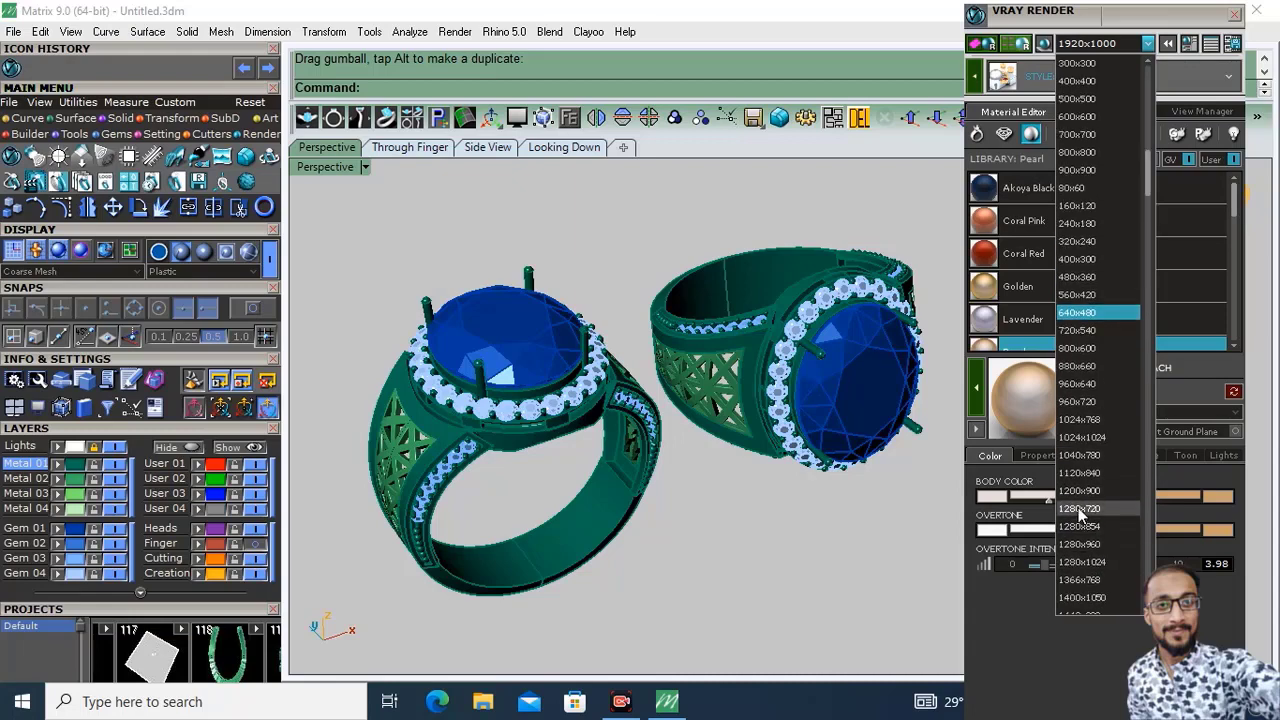
click(1153, 50)
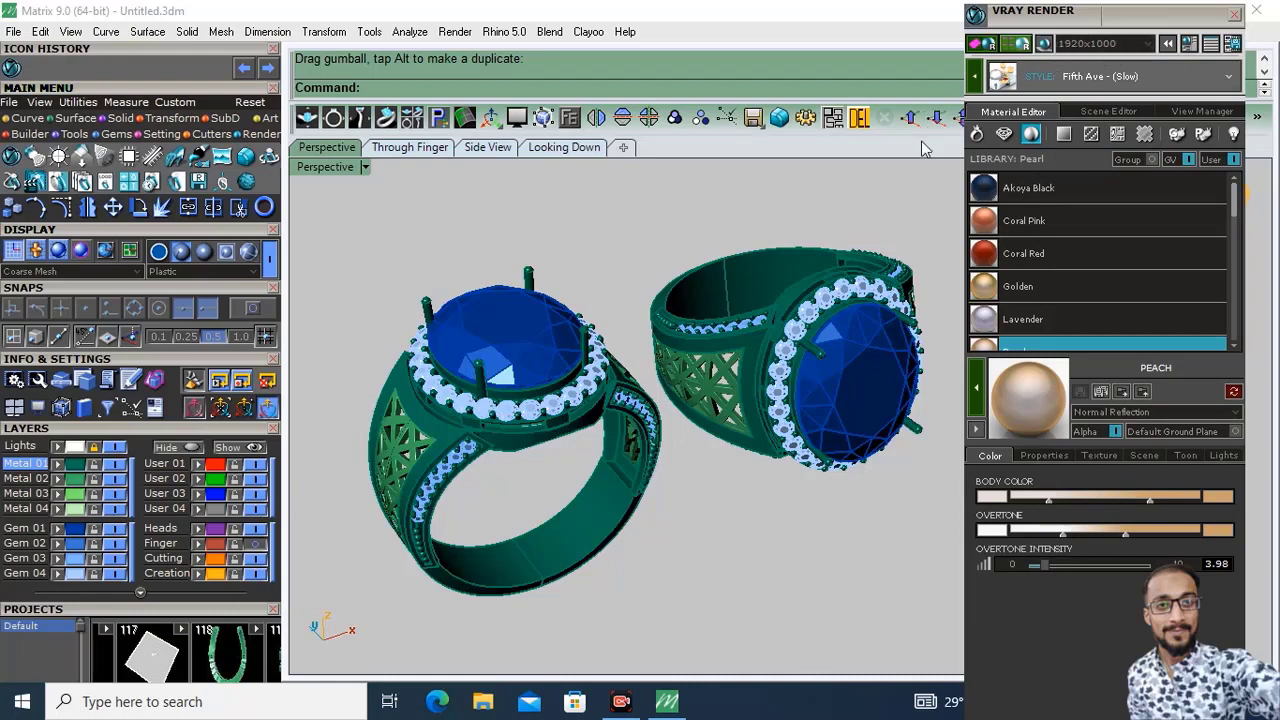
Render the perspective view of the two rings at 1920x1000
shift+right_drag(644, 287, 684, 288)
click(1016, 46)
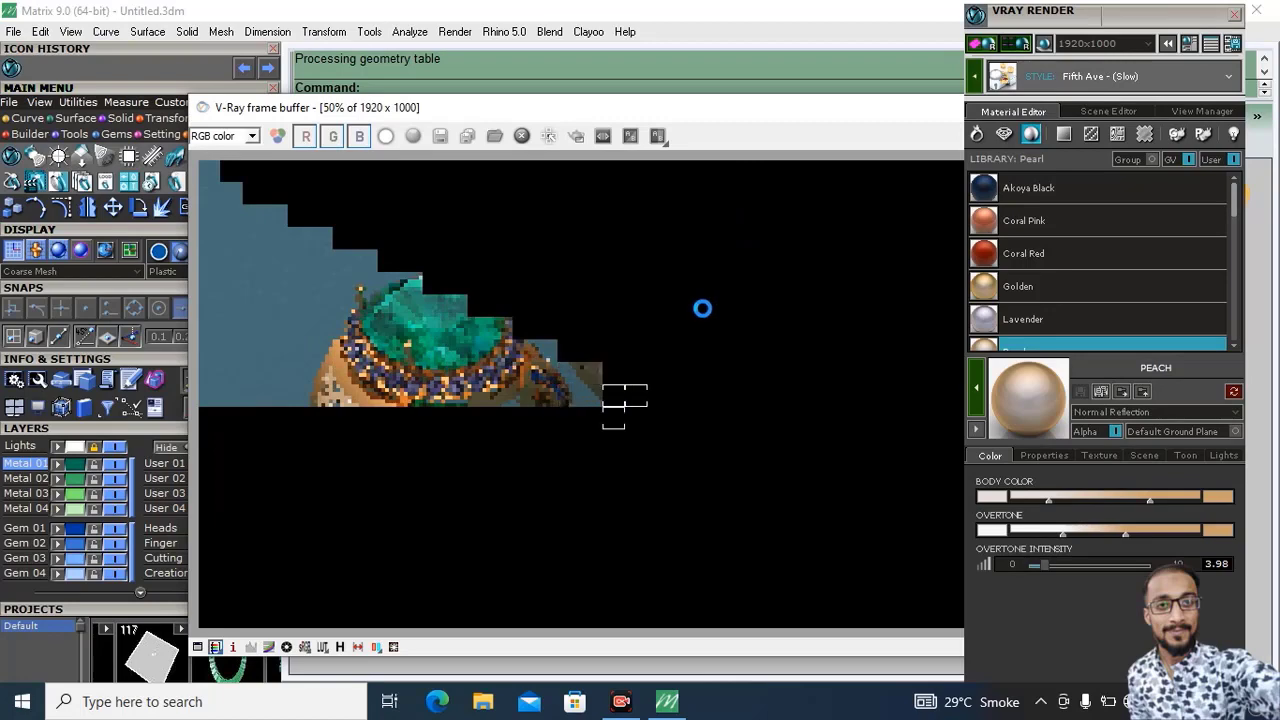
Rearrange the frame buffer and V-Ray Render windows to inspect the two-ring render, and close the frame buffer
double_click(751, 107)
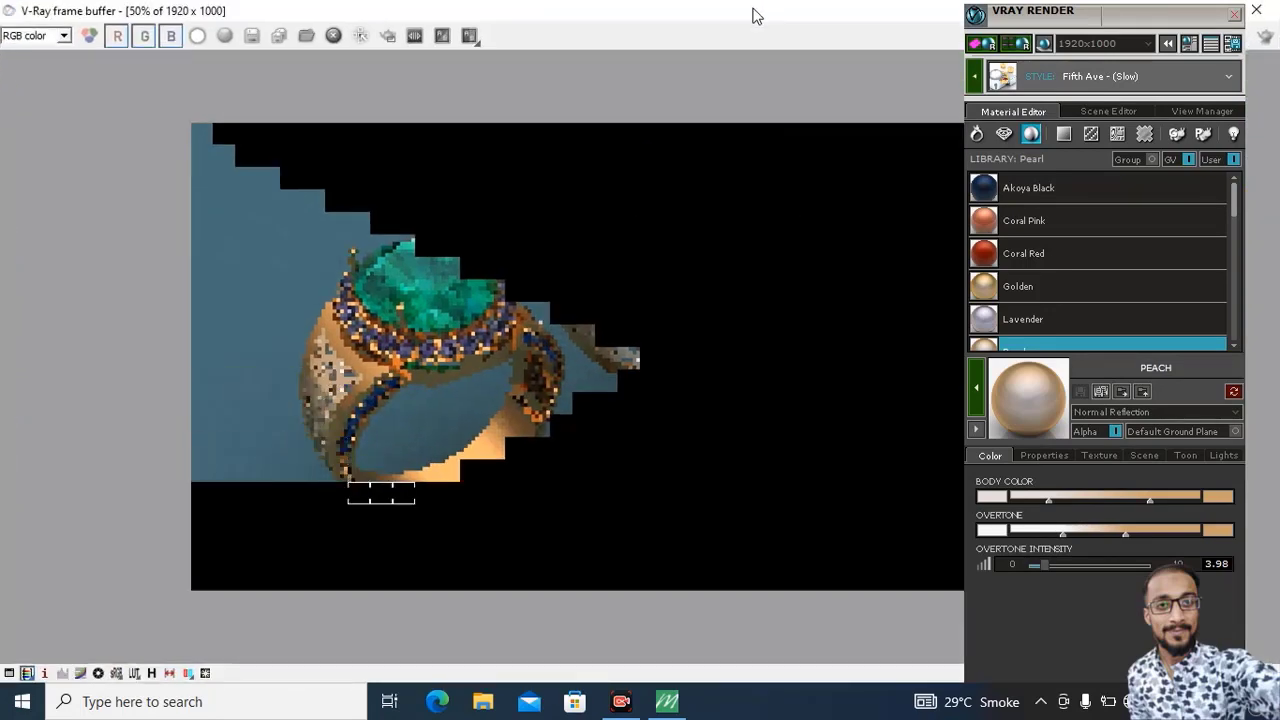
double_click(757, 12)
drag(1055, 28, 1120, 62)
drag(909, 110, 843, 63)
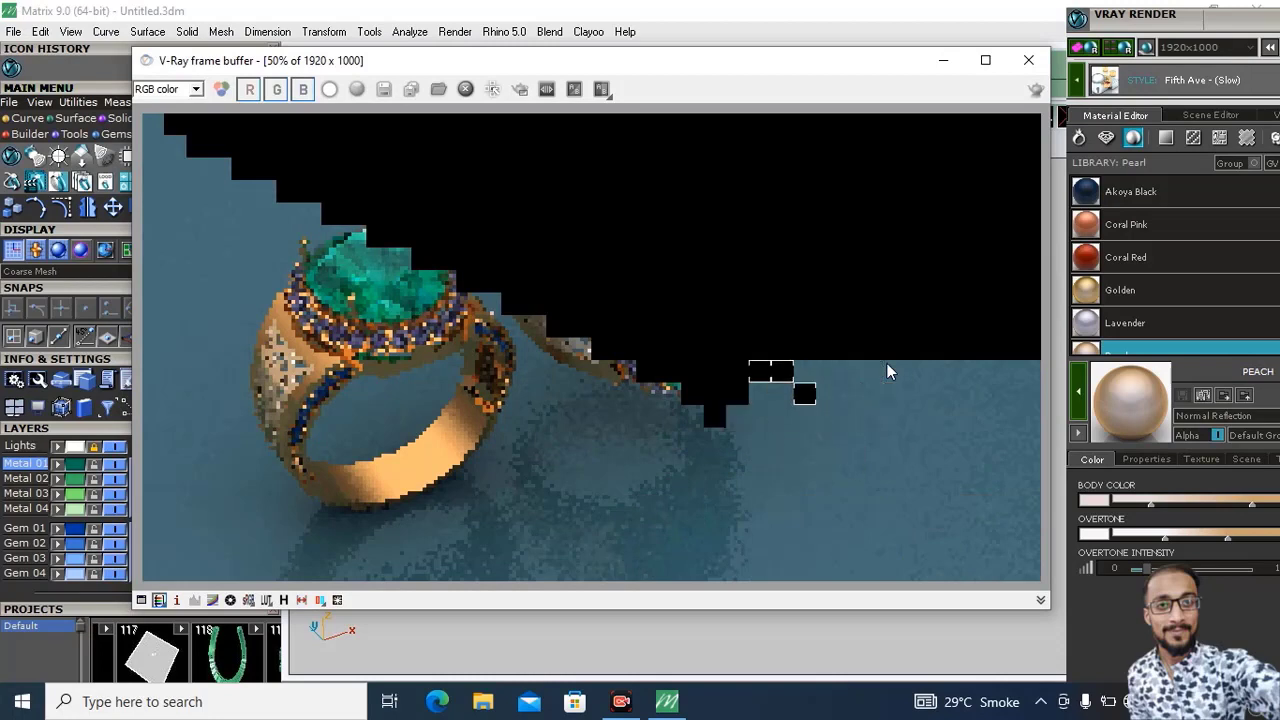
click(1179, 52)
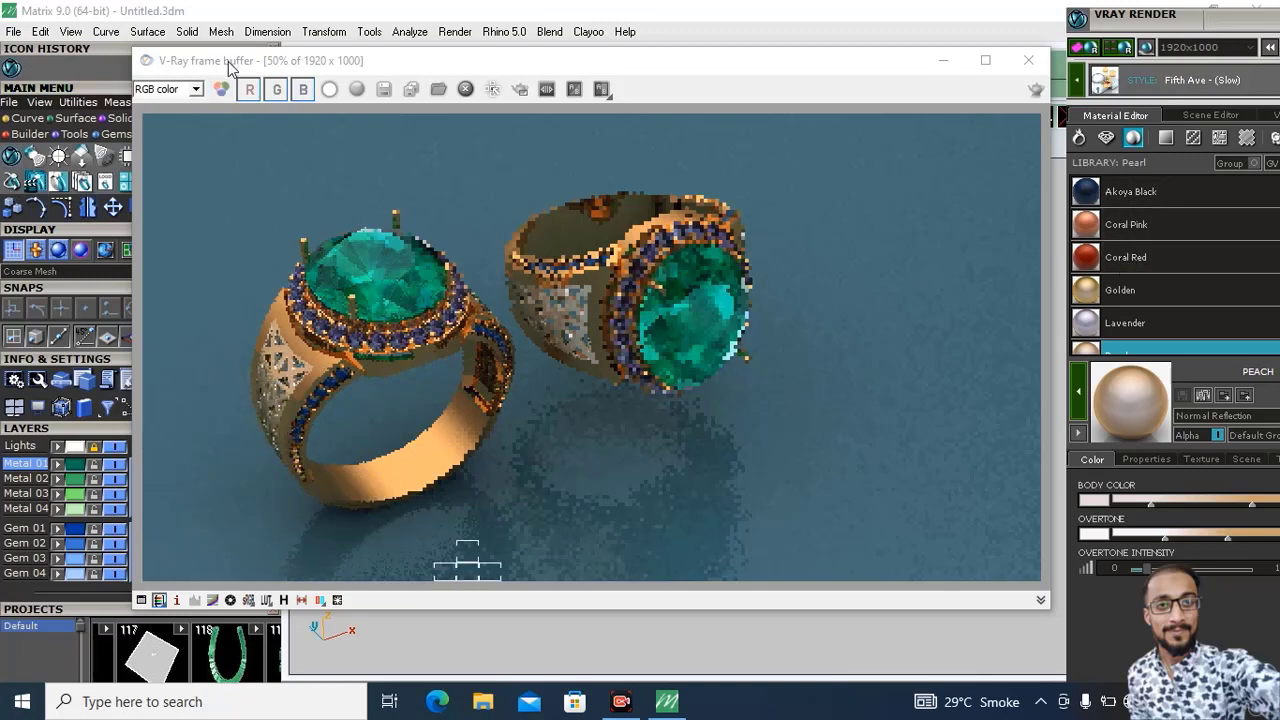
drag(233, 68, 465, 84)
mouse_move(199, 156)
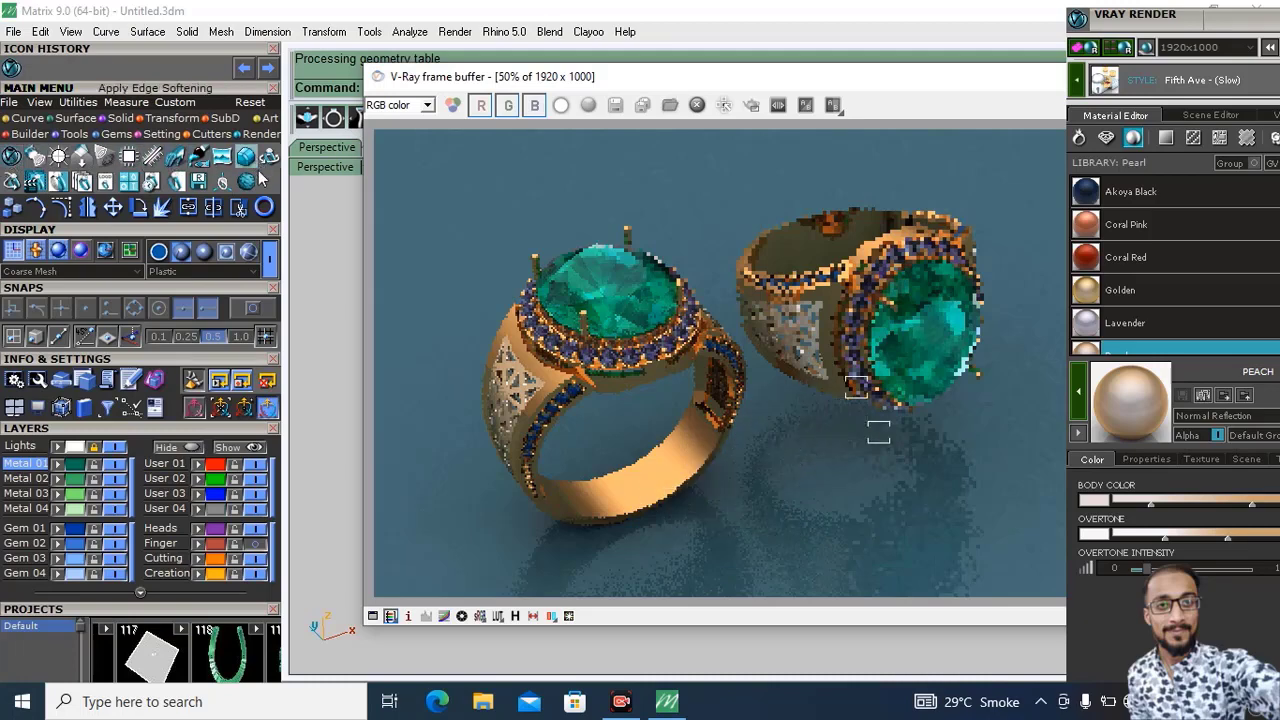
drag(695, 80, 417, 73)
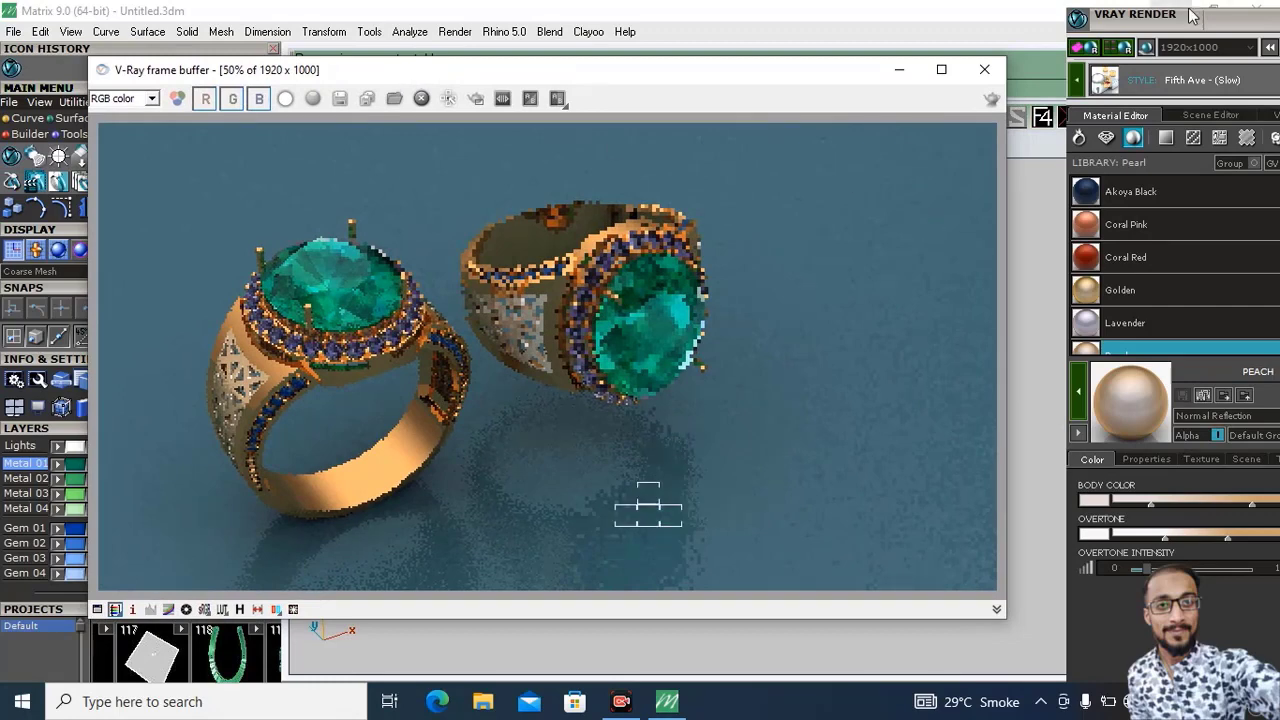
drag(1096, 40, 1013, 48)
drag(1089, 32, 845, 8)
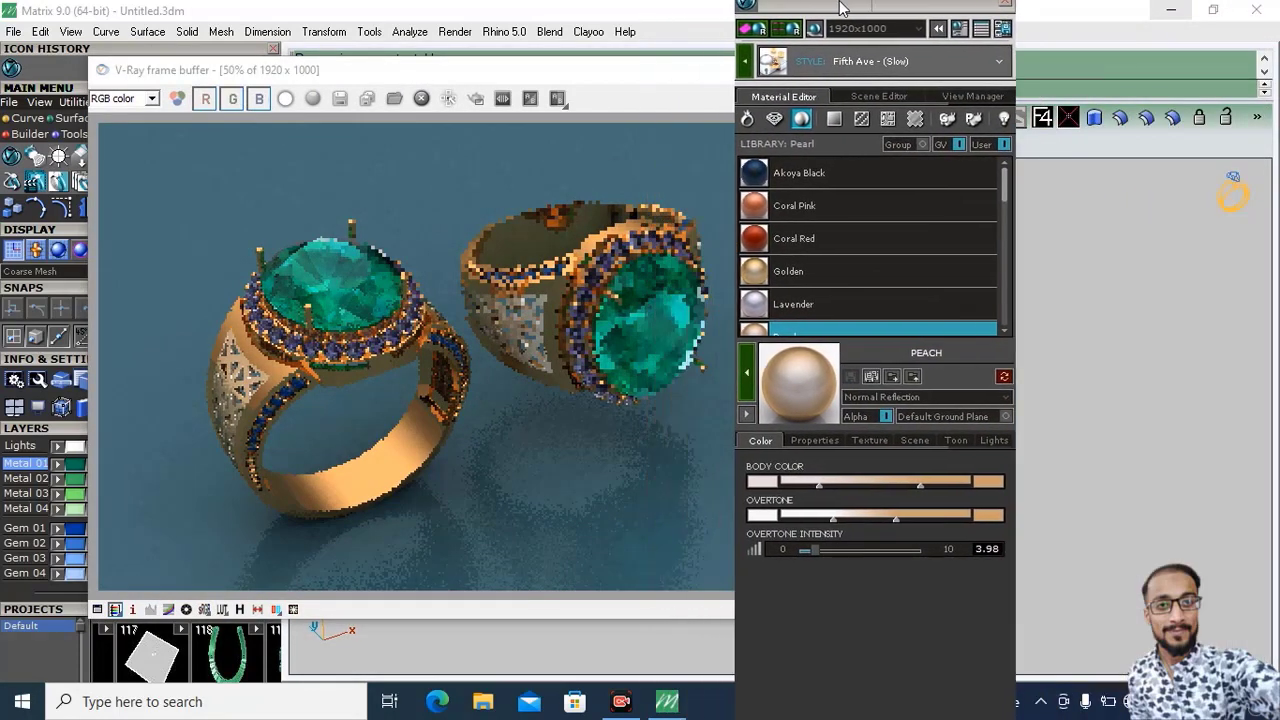
drag(936, 6, 1196, 100)
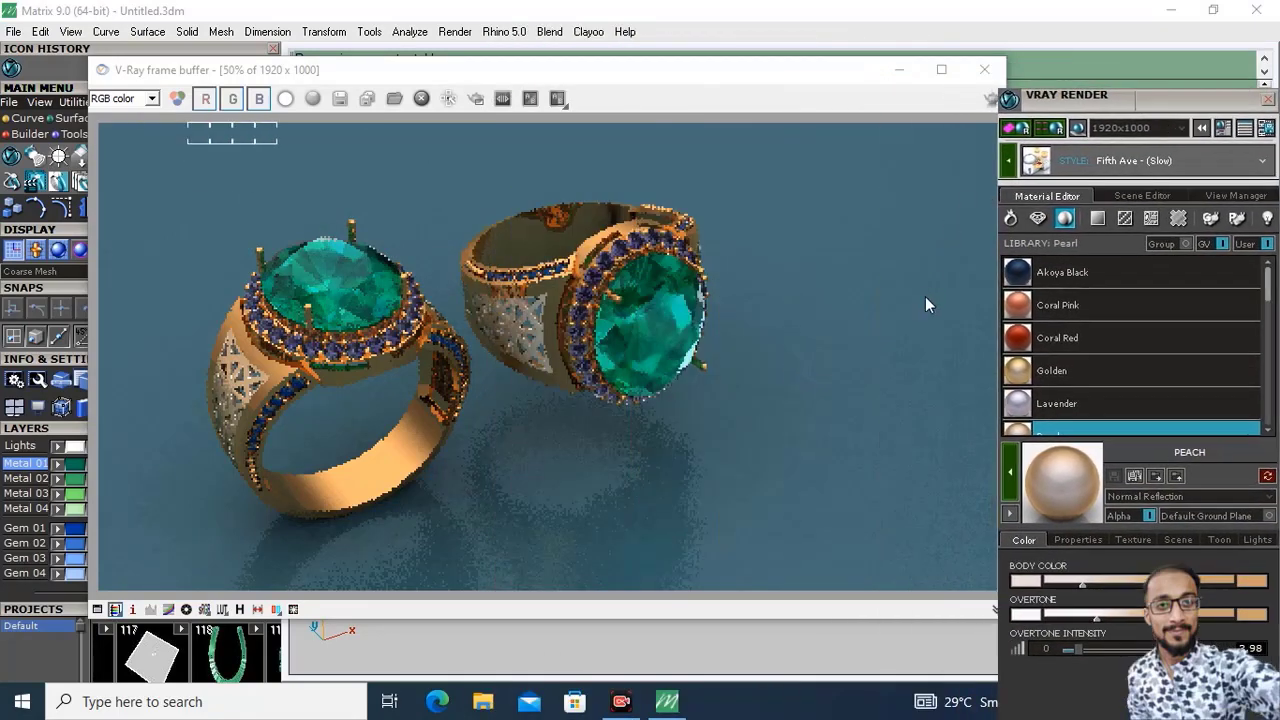
click(984, 69)
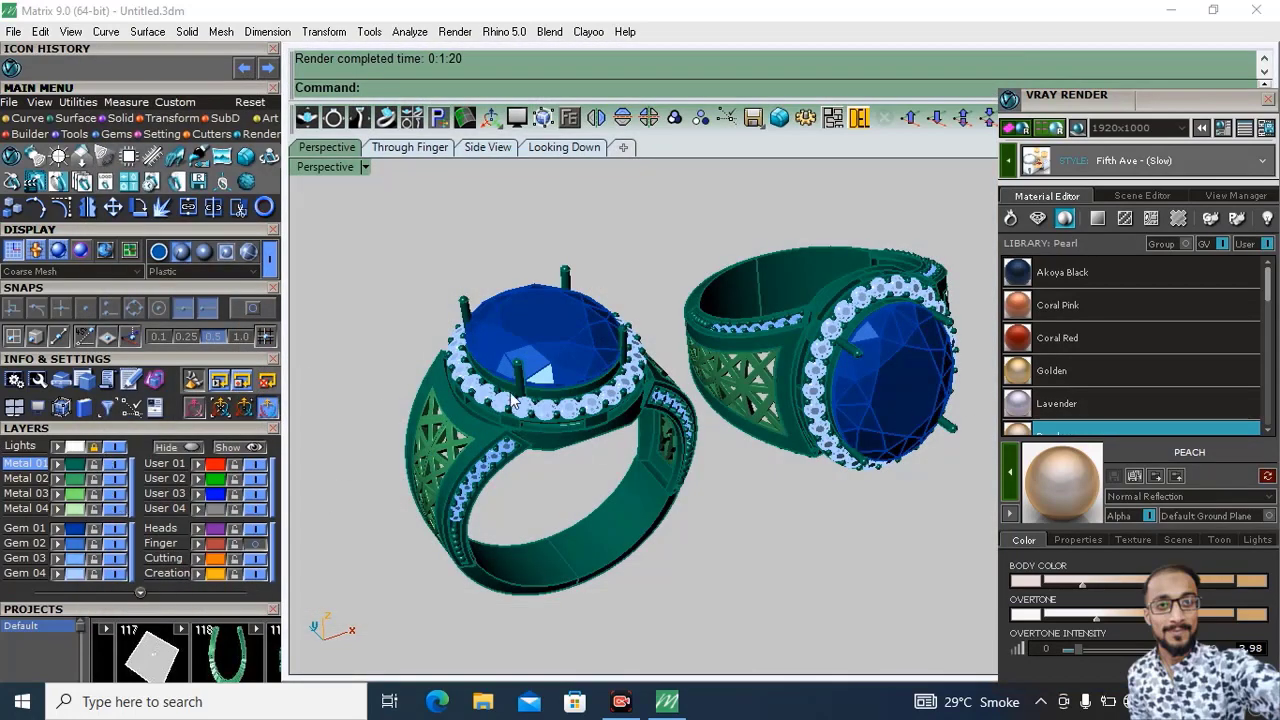
Create a surface text object reading "ring" at 10 mm height and place it in front of the two rings
click(121, 120)
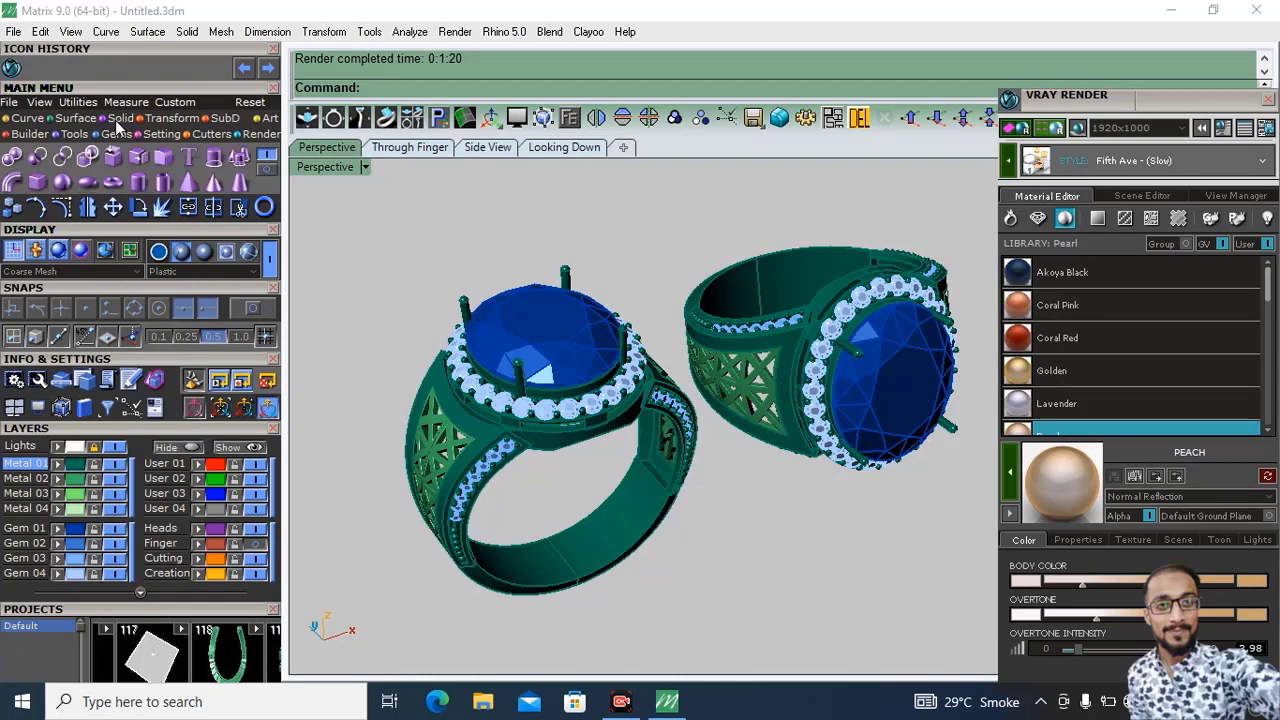
click(190, 158)
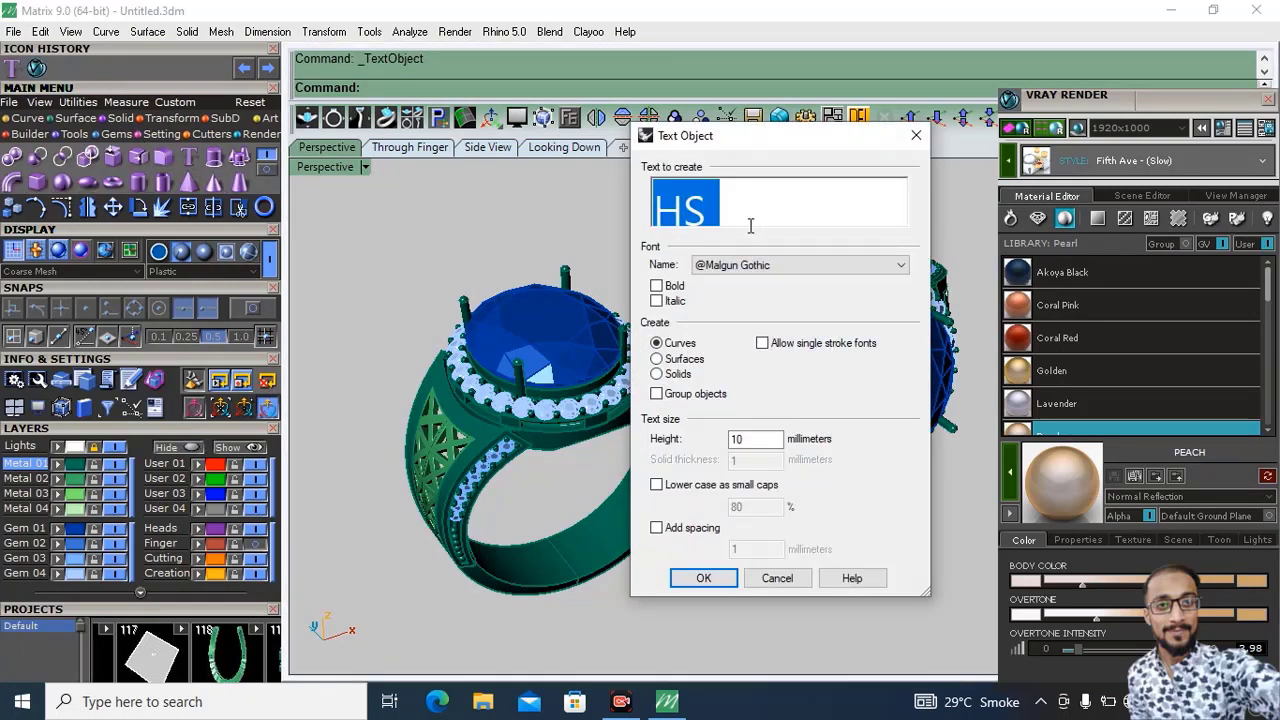
text(ring)
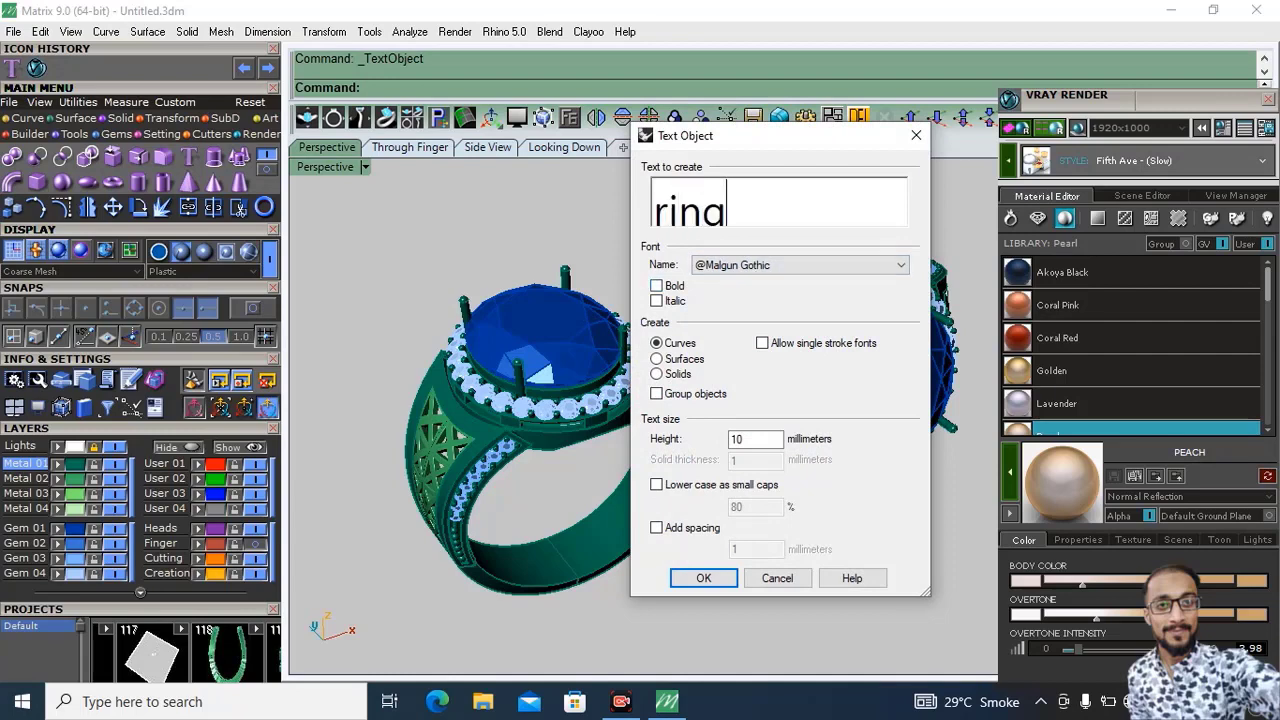
click(656, 360)
click(703, 578)
scroll(650, 530, down, 5)
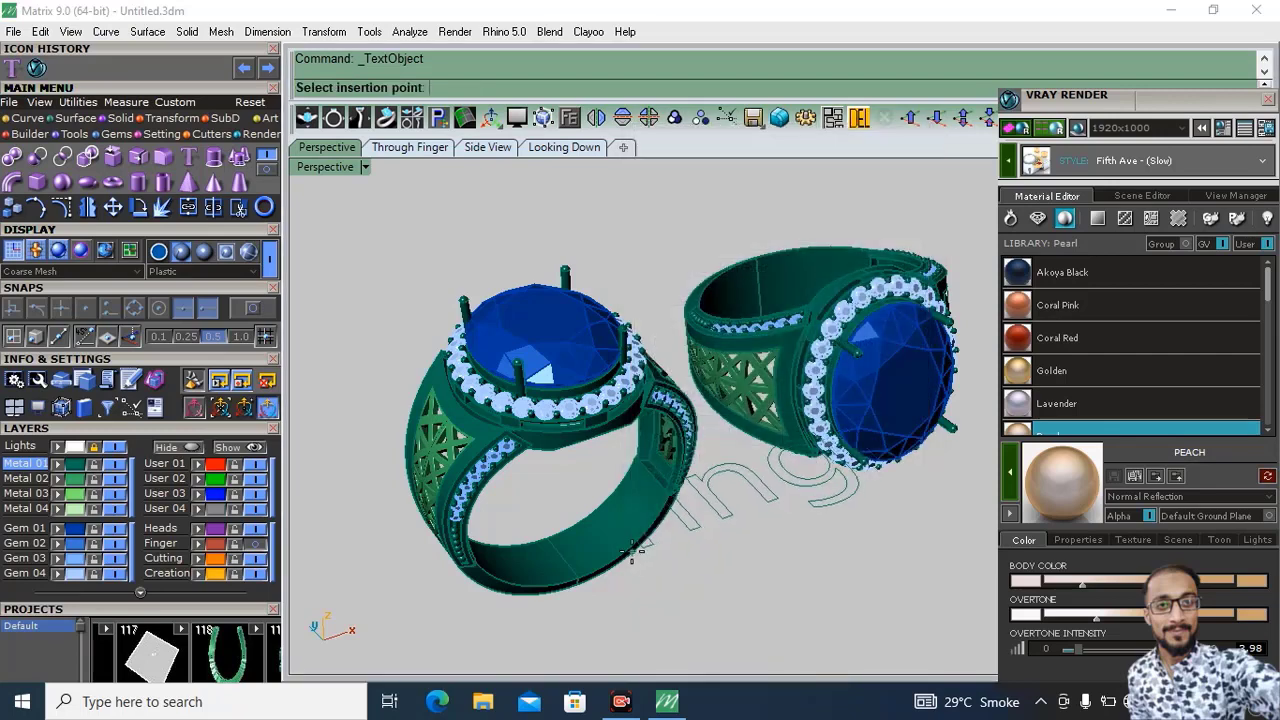
click(658, 583)
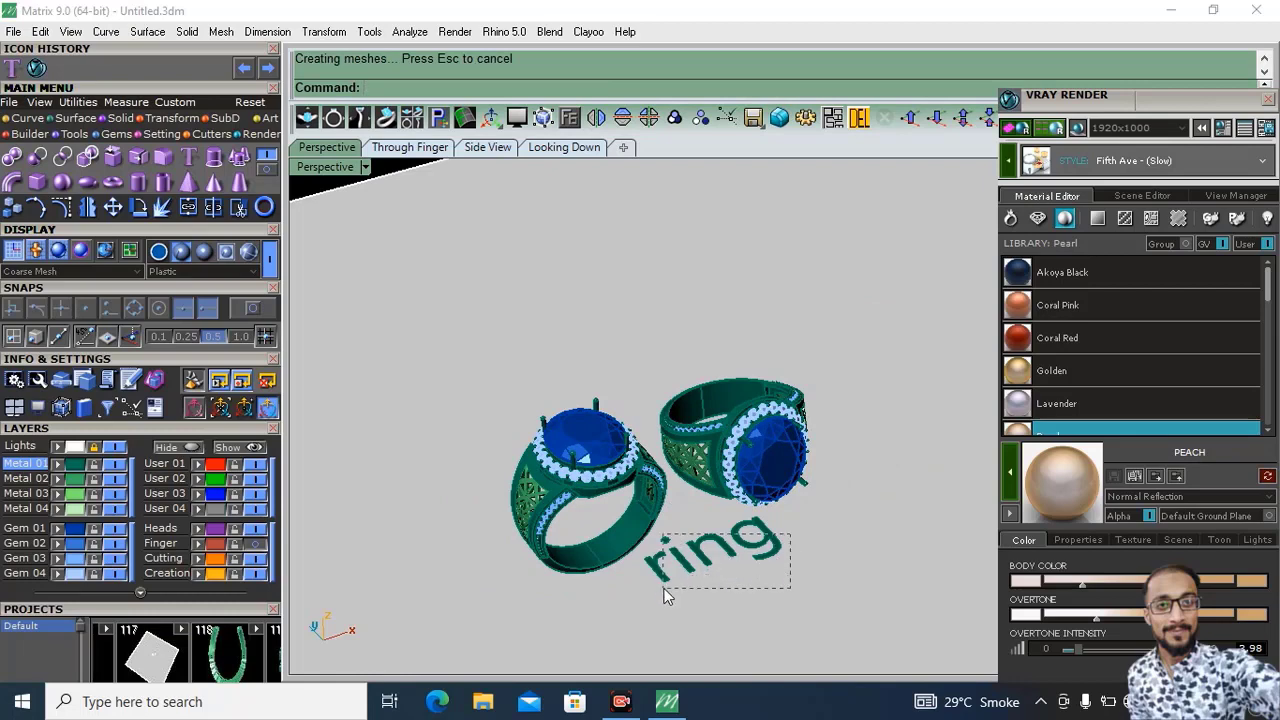
Shift the "ring" text with the gumball in front of the rings and apply the Golden pearl material to it
click(674, 117)
right_drag(700, 420, 748, 505)
drag(748, 505, 826, 500)
scroll(690, 530, up, 3)
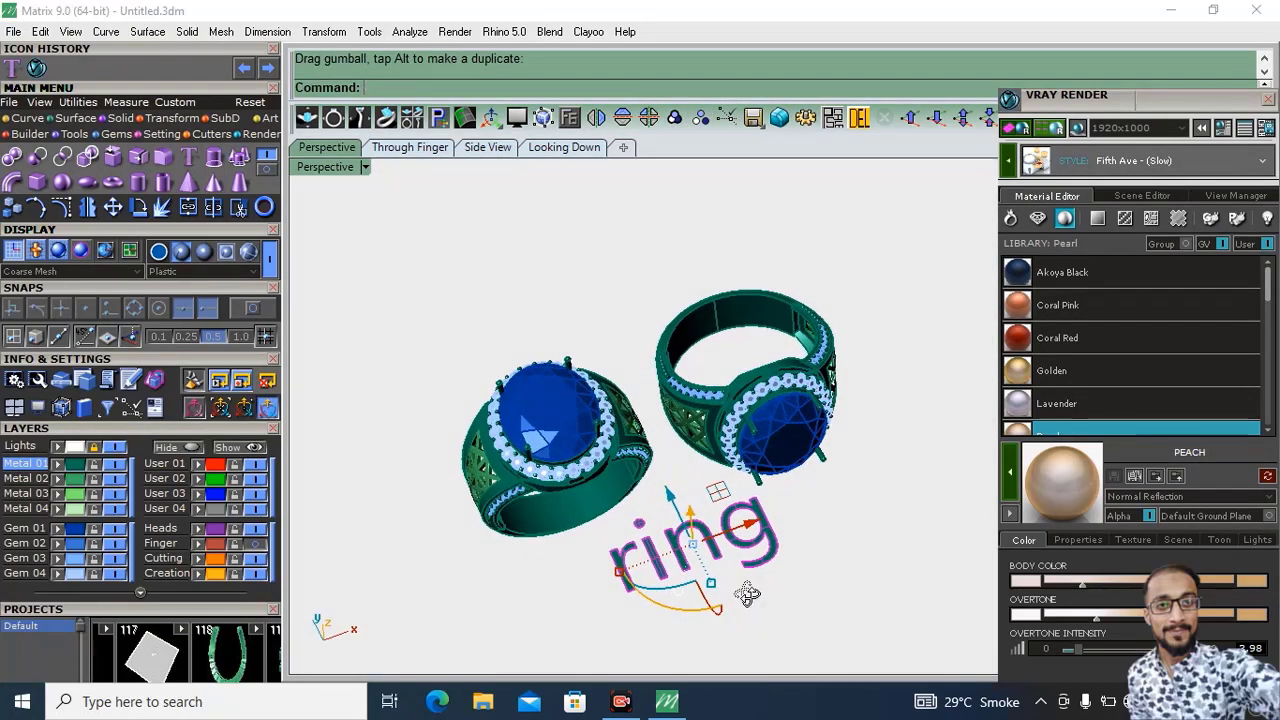
scroll(678, 503, up, 3)
shift+right_drag(678, 503, 702, 475)
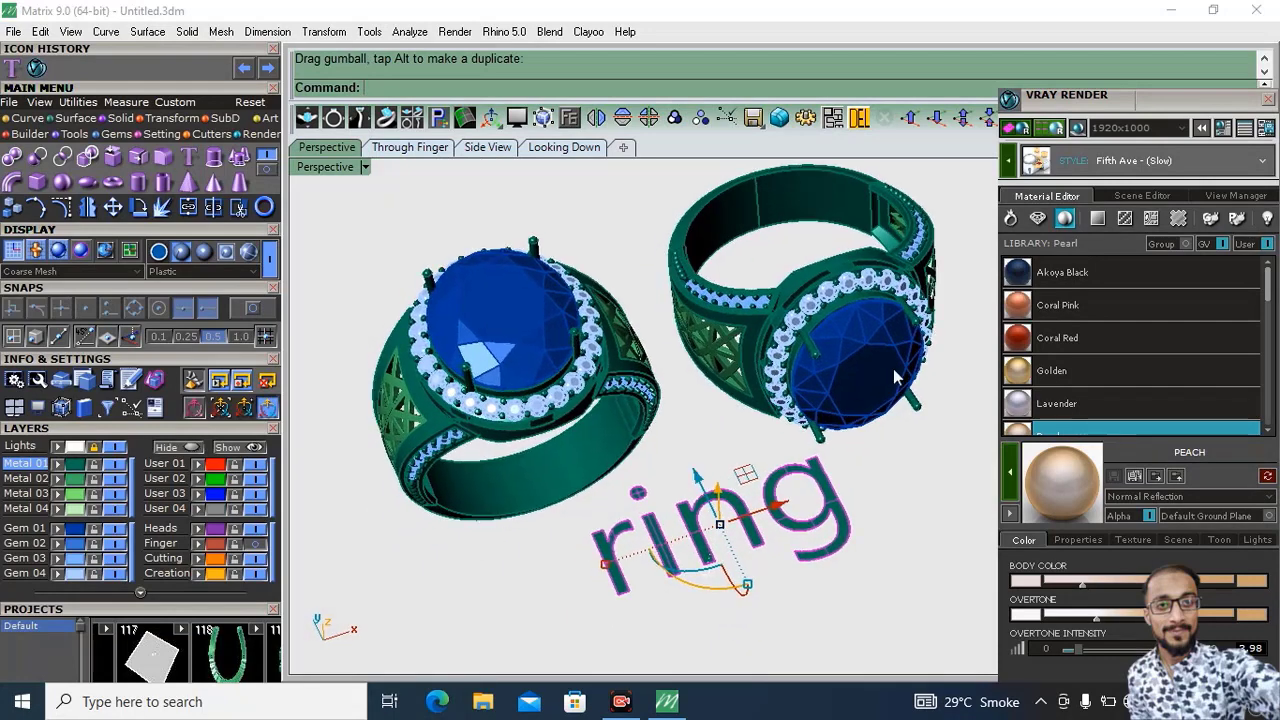
click(1055, 378)
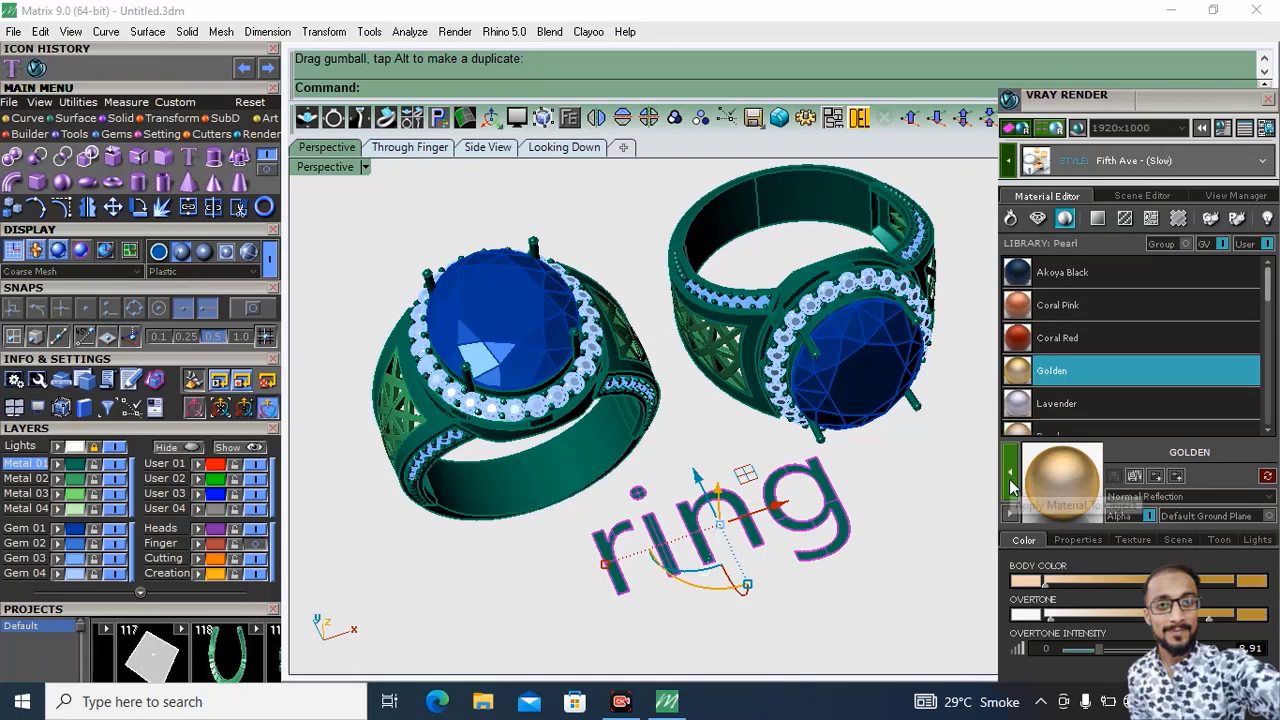
click(755, 490)
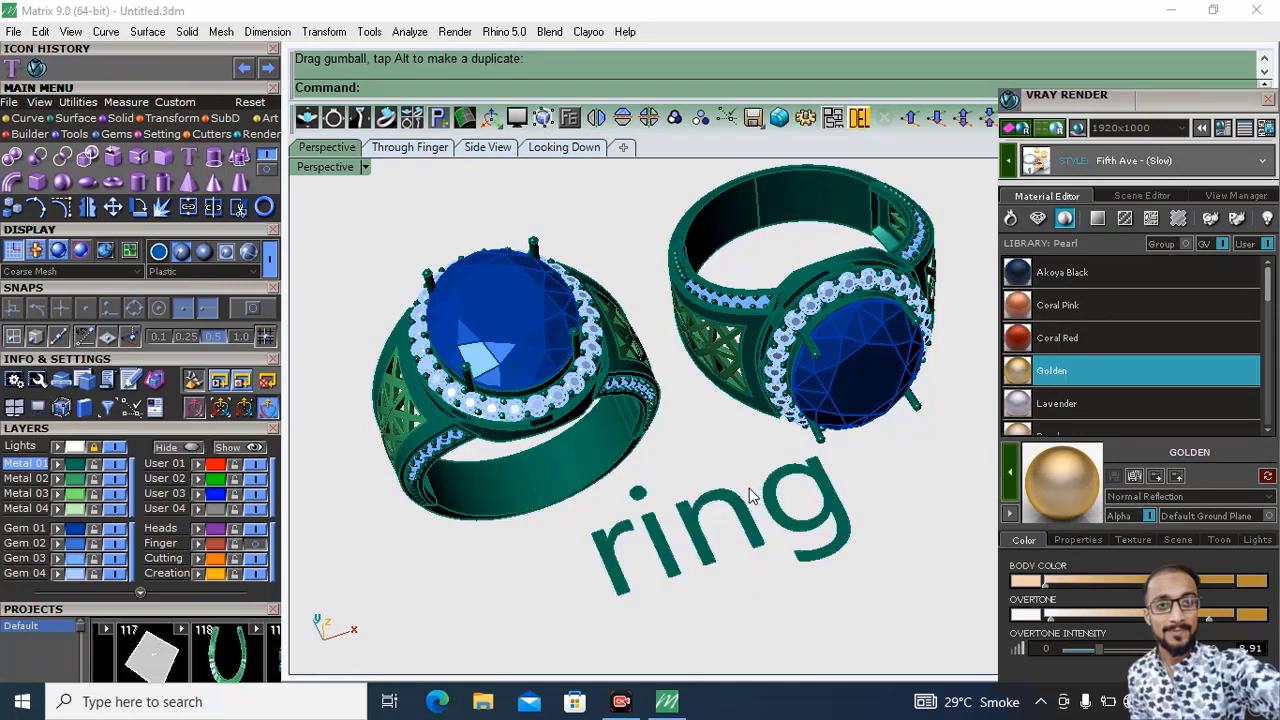
Render the perspective view of both rings and the text at 1920x1000 with the Fifth Ave - (Slow) style
scroll(790, 455, up, 2)
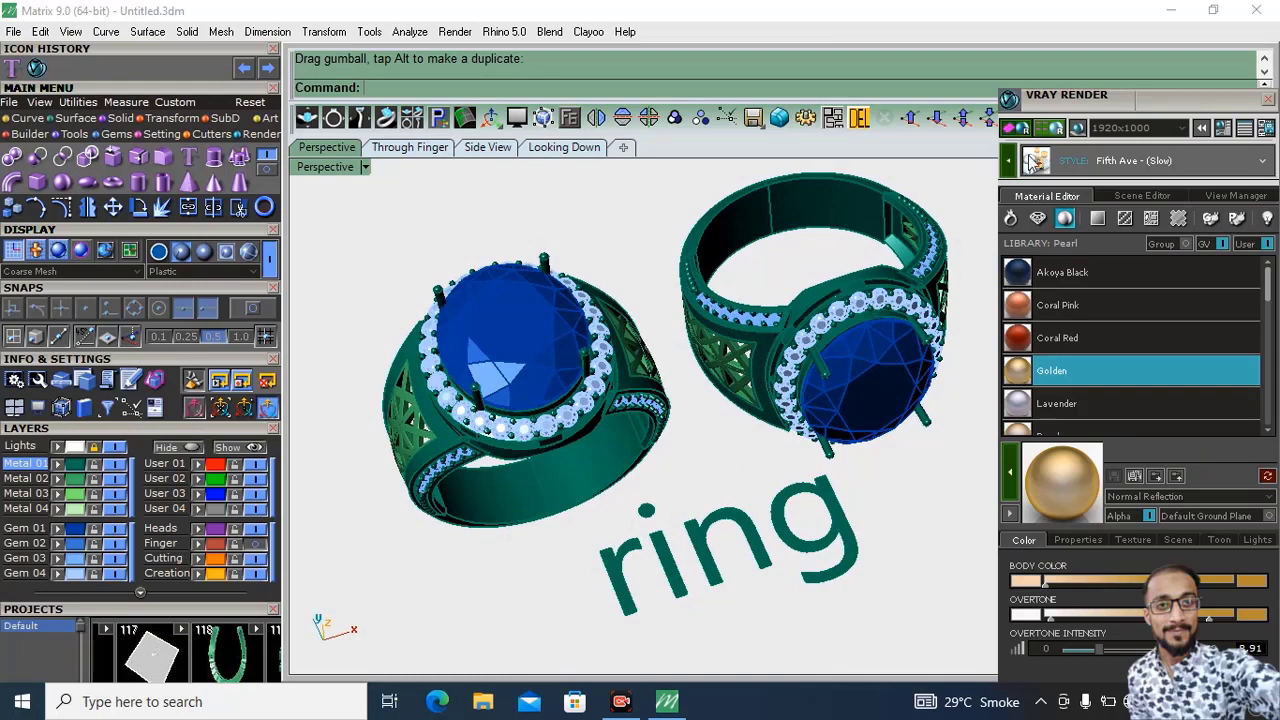
click(1048, 127)
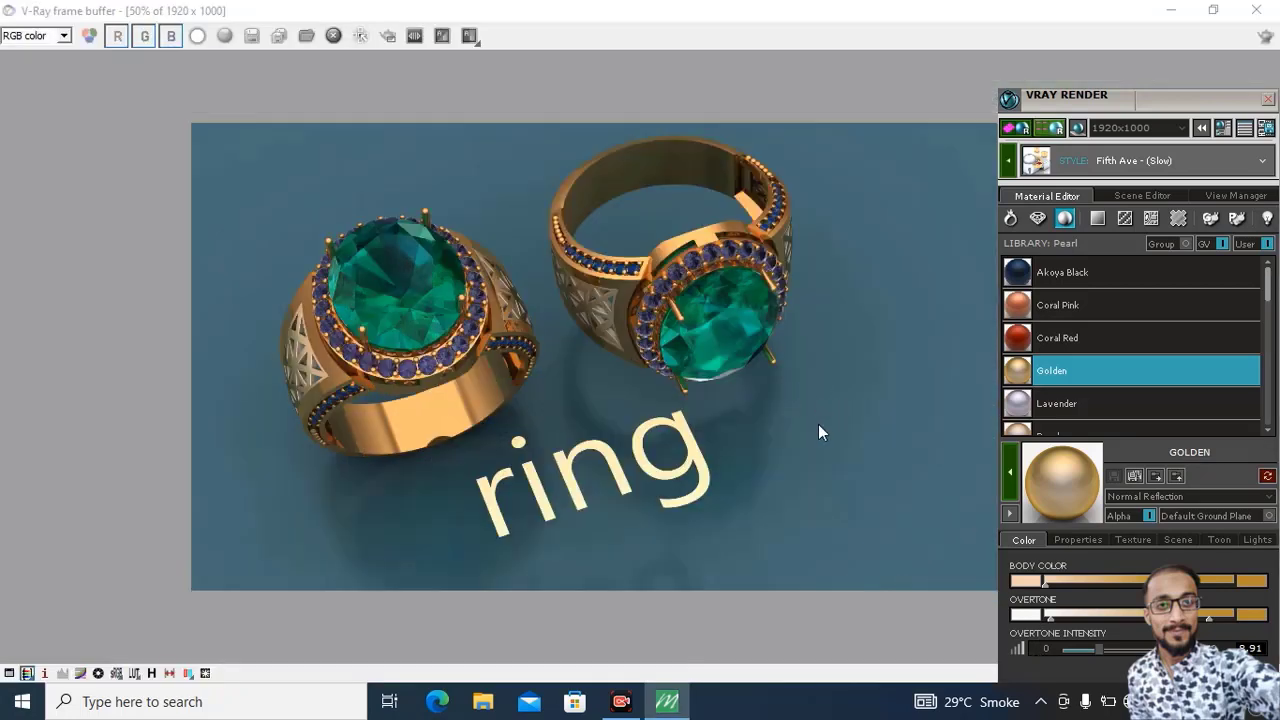
drag(1162, 91, 1112, 68)
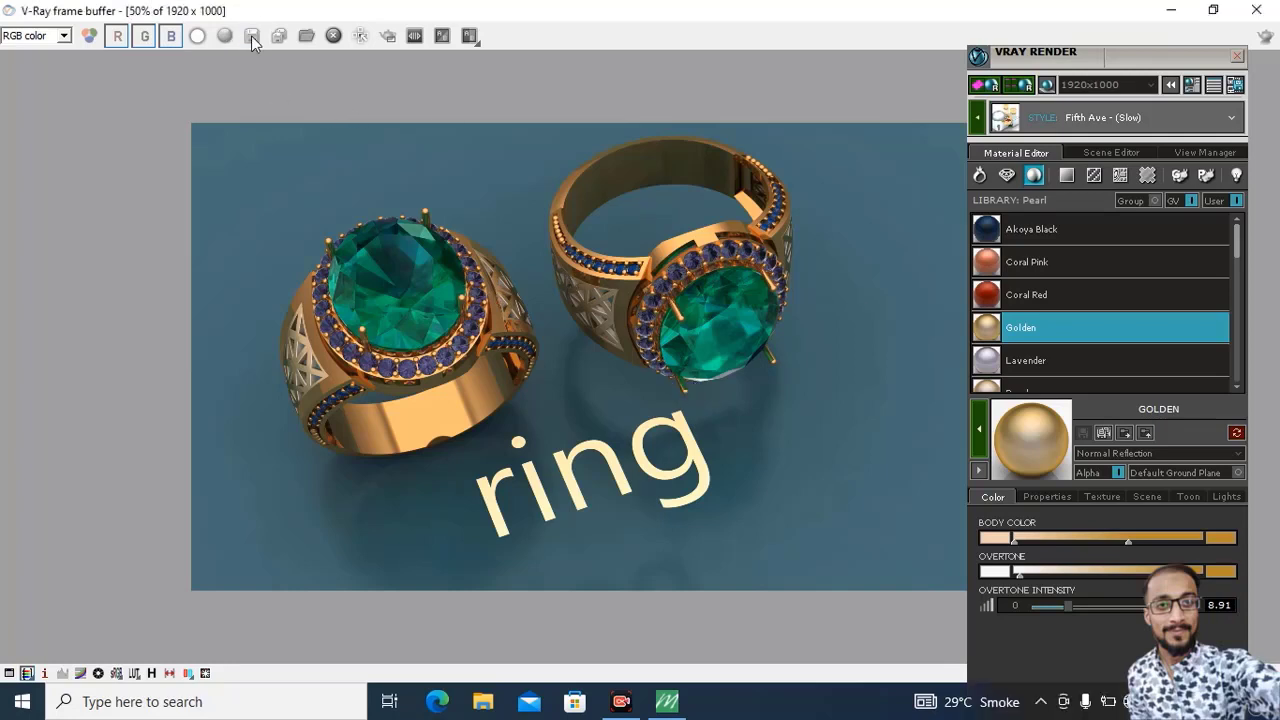
Save the rendered image to the Desktop as a JPEG file named 09
key(ctrl+s)
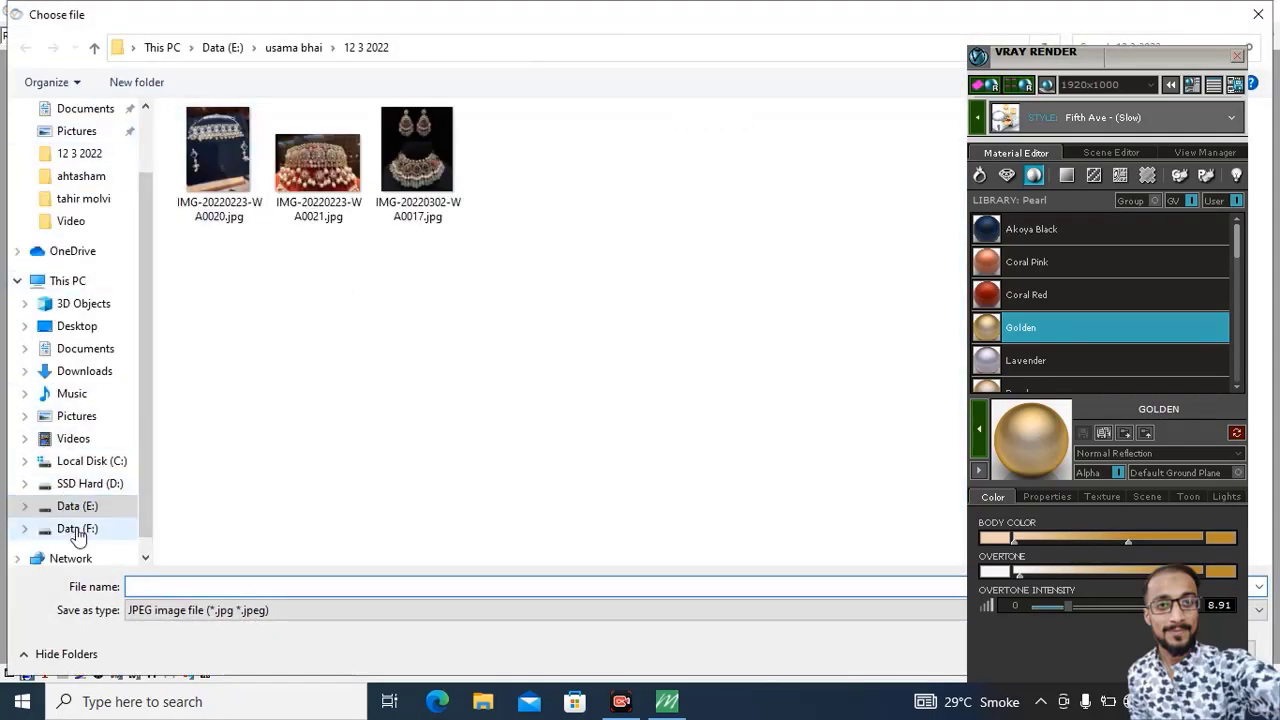
click(70, 327)
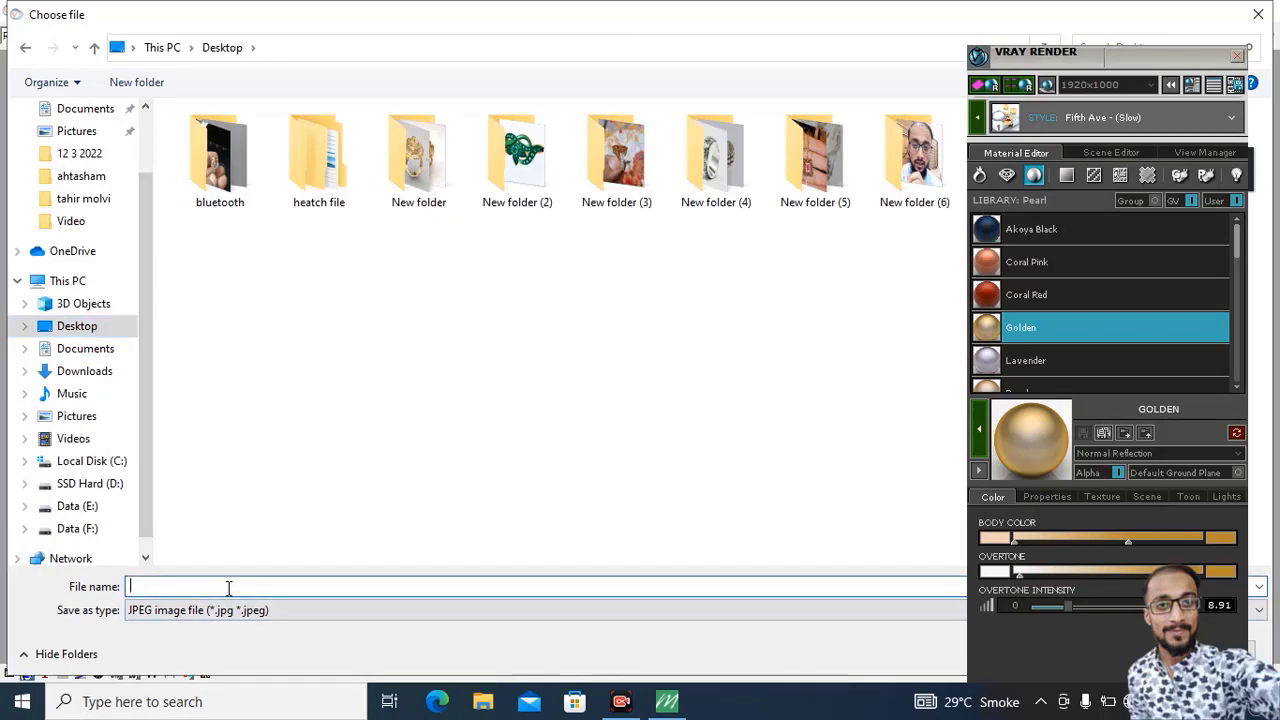
text(09)
key(Return)
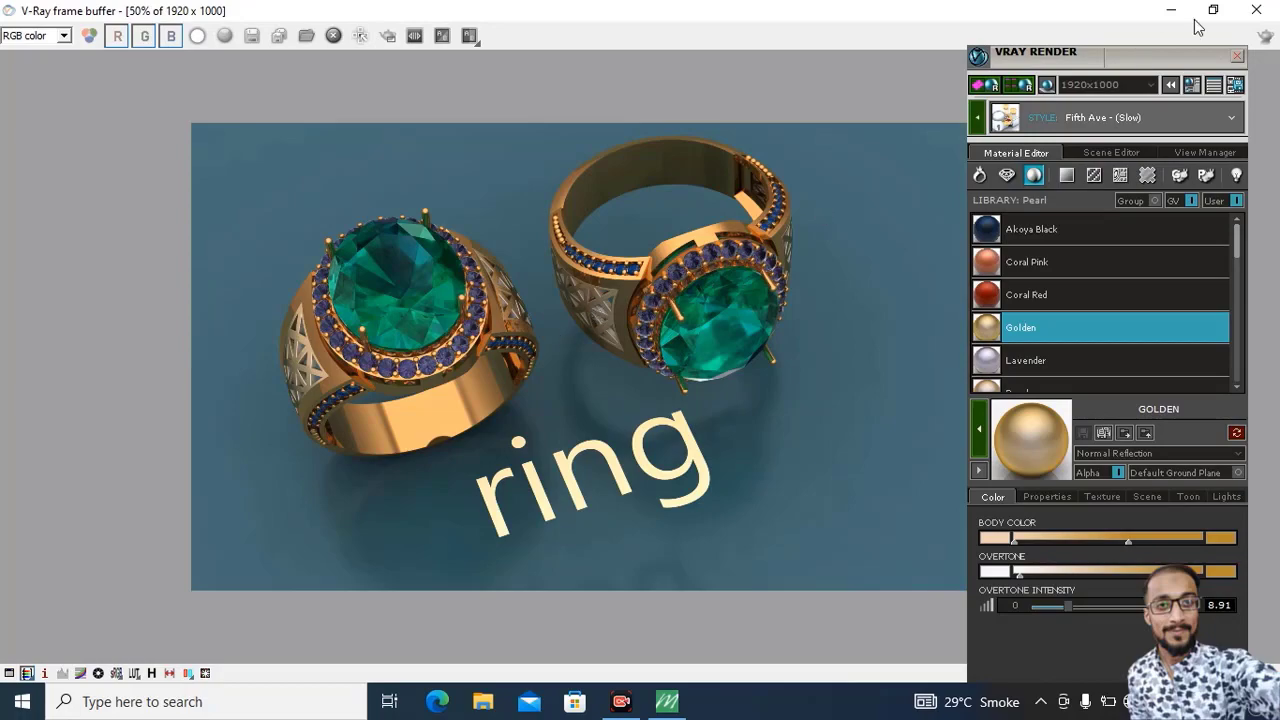
Open 09.jpg from the desktop, inspect the saved render at full window size, and return to Matrix
click(1253, 11)
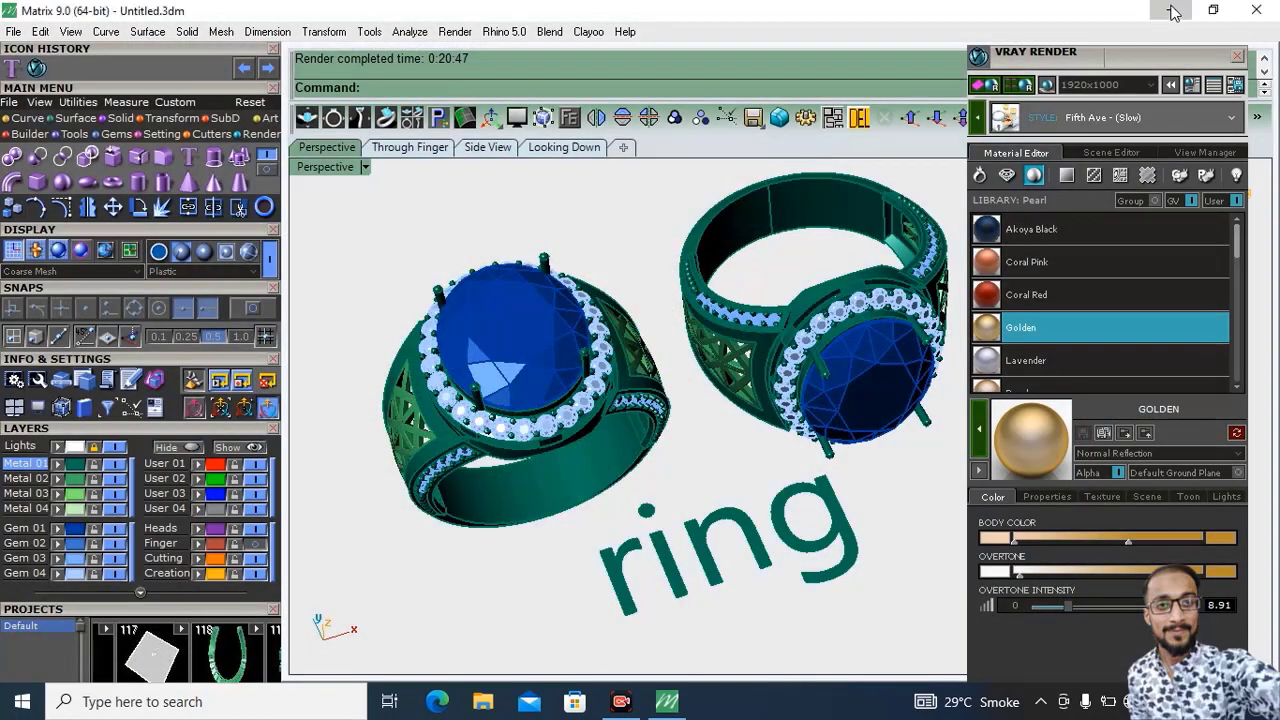
click(1171, 10)
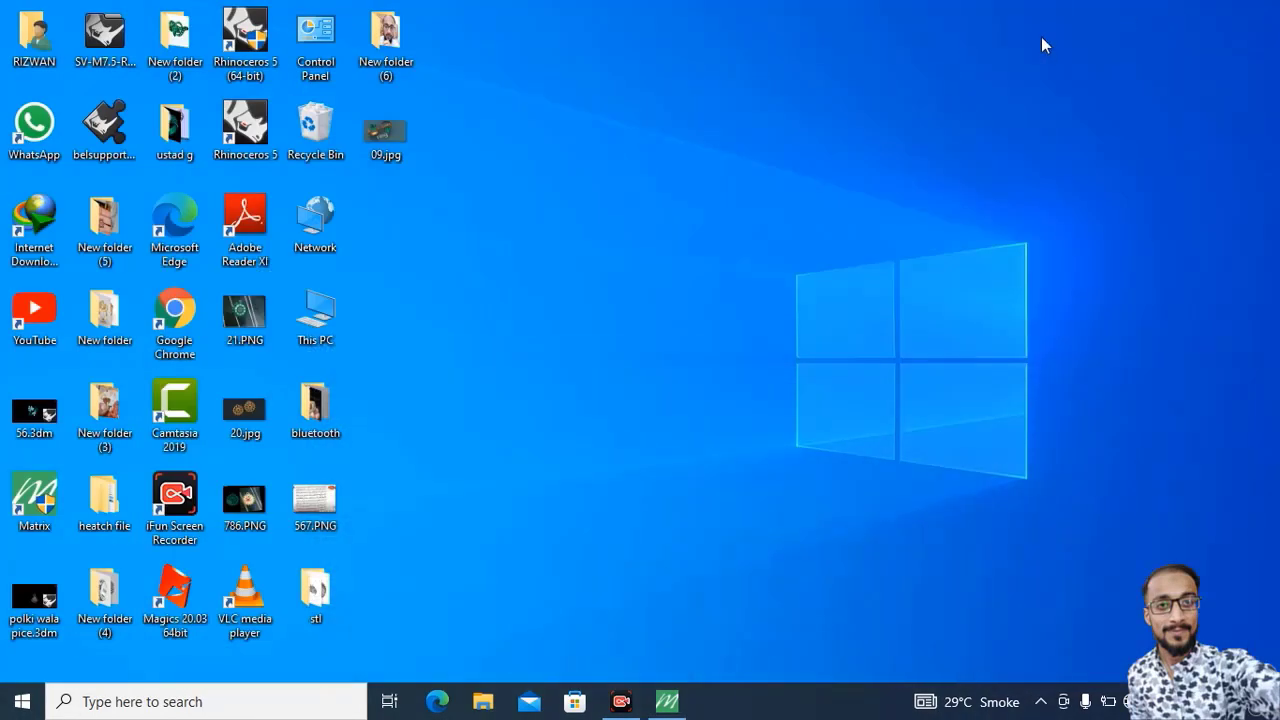
double_click(385, 135)
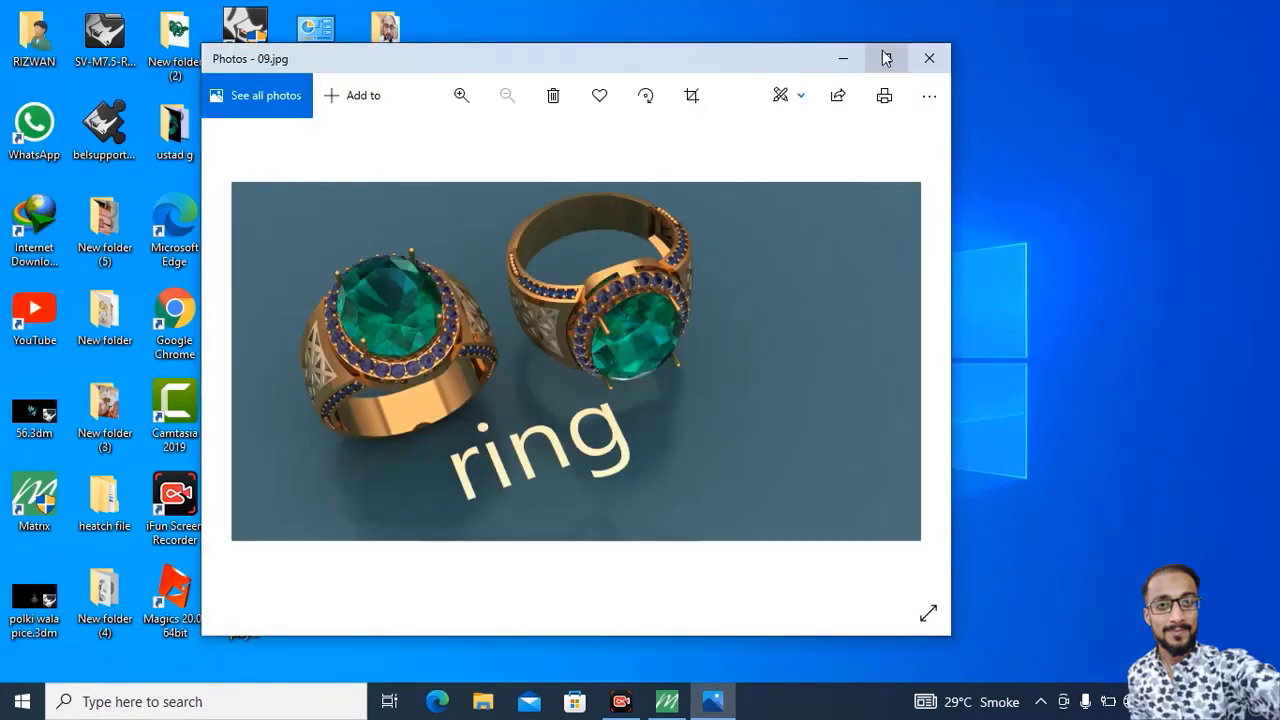
click(885, 58)
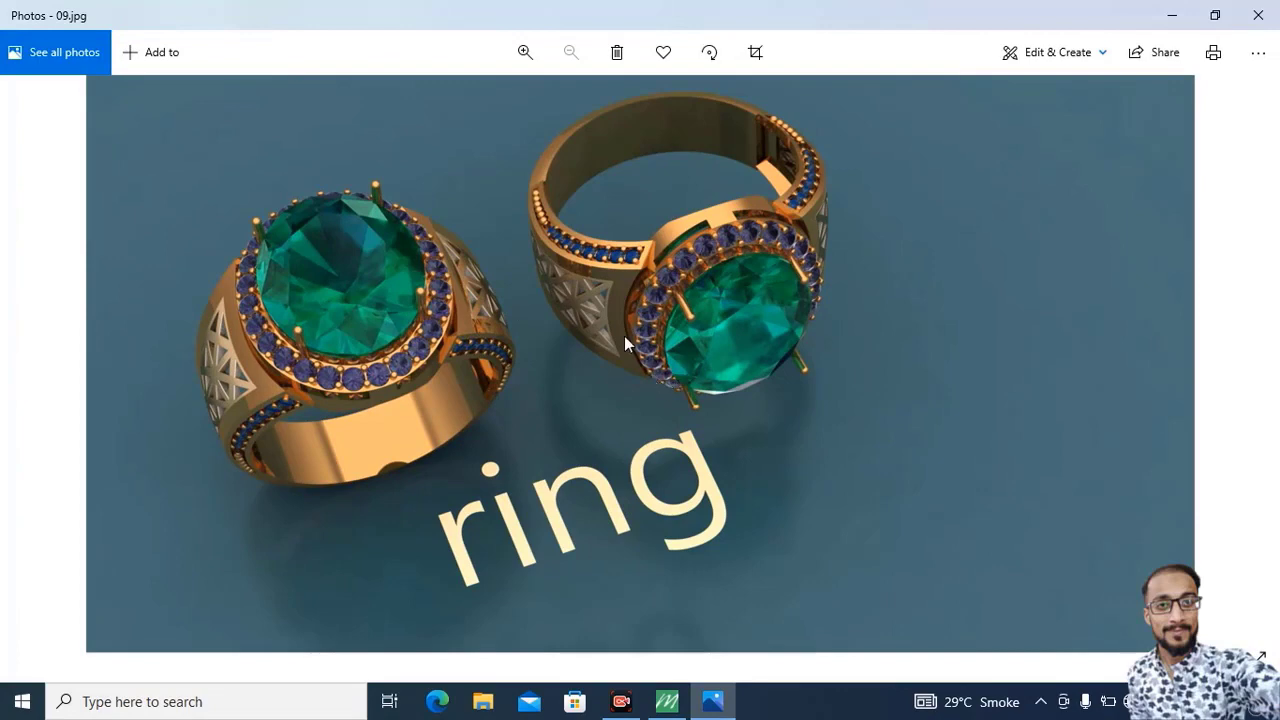
click(1258, 15)
click(668, 703)
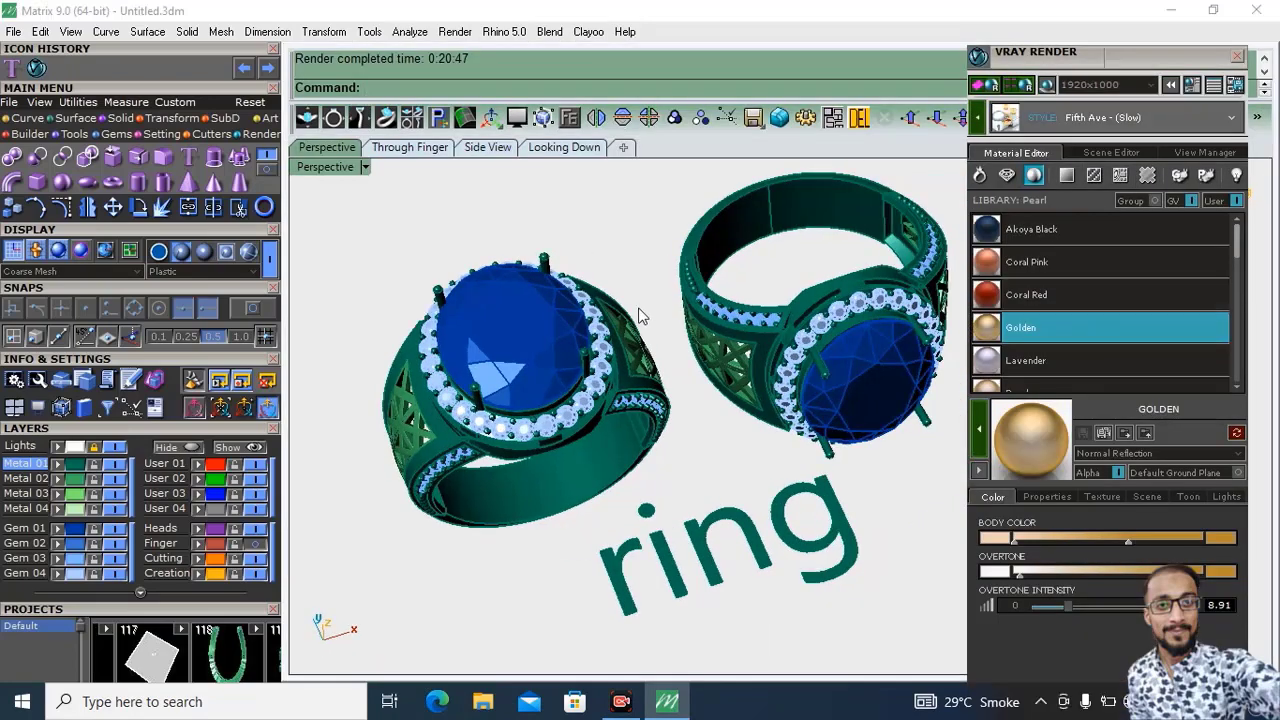
Bring up the render tools for the scene with the two rings and the text
right_drag(626, 363, 668, 396)
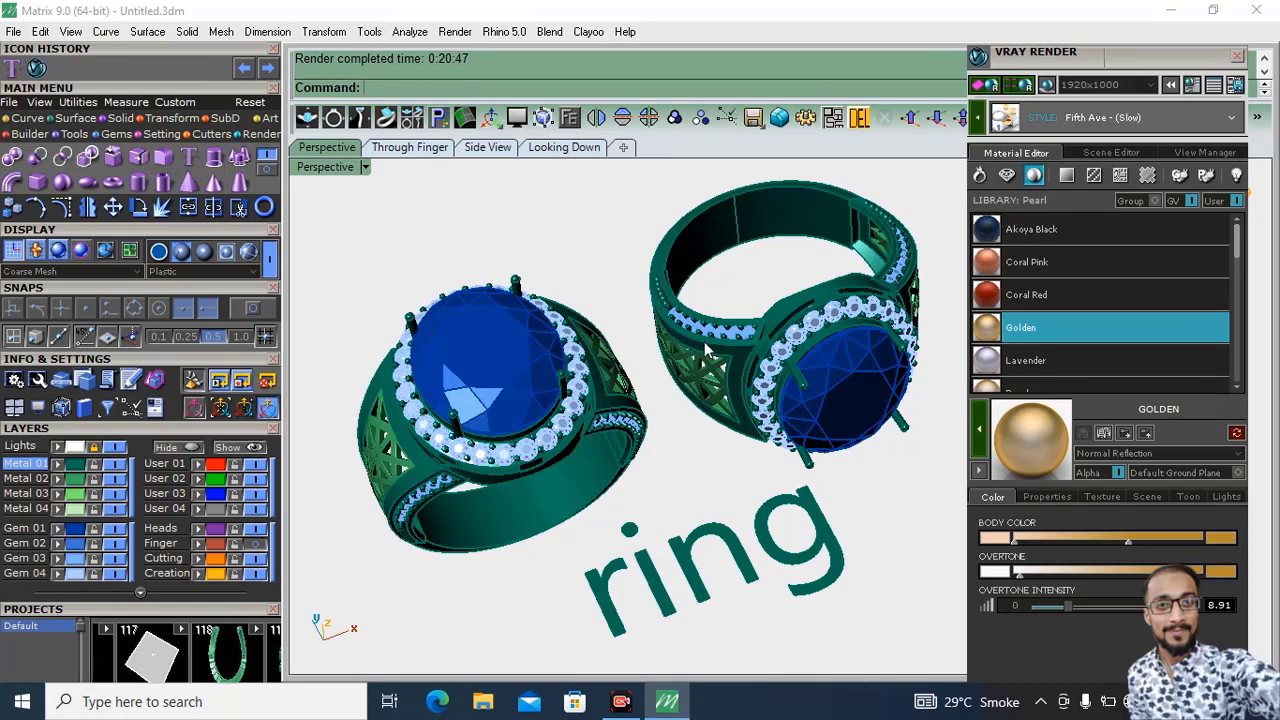
click(260, 135)
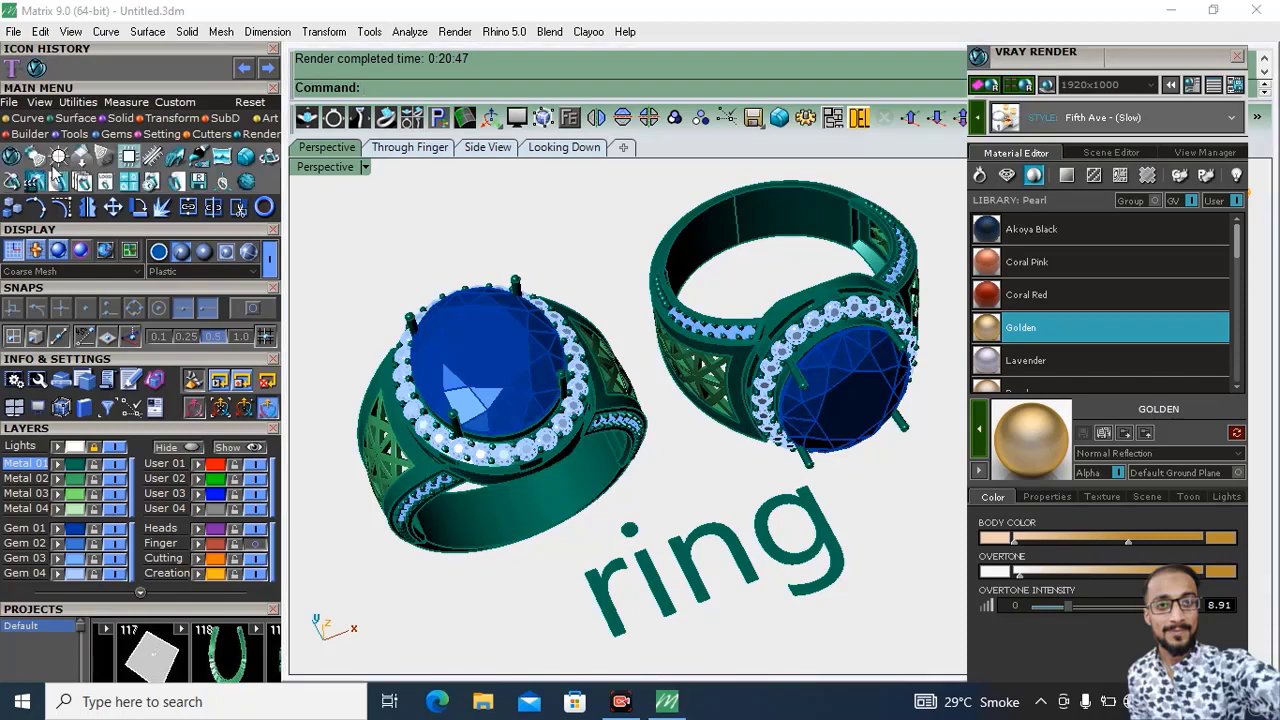